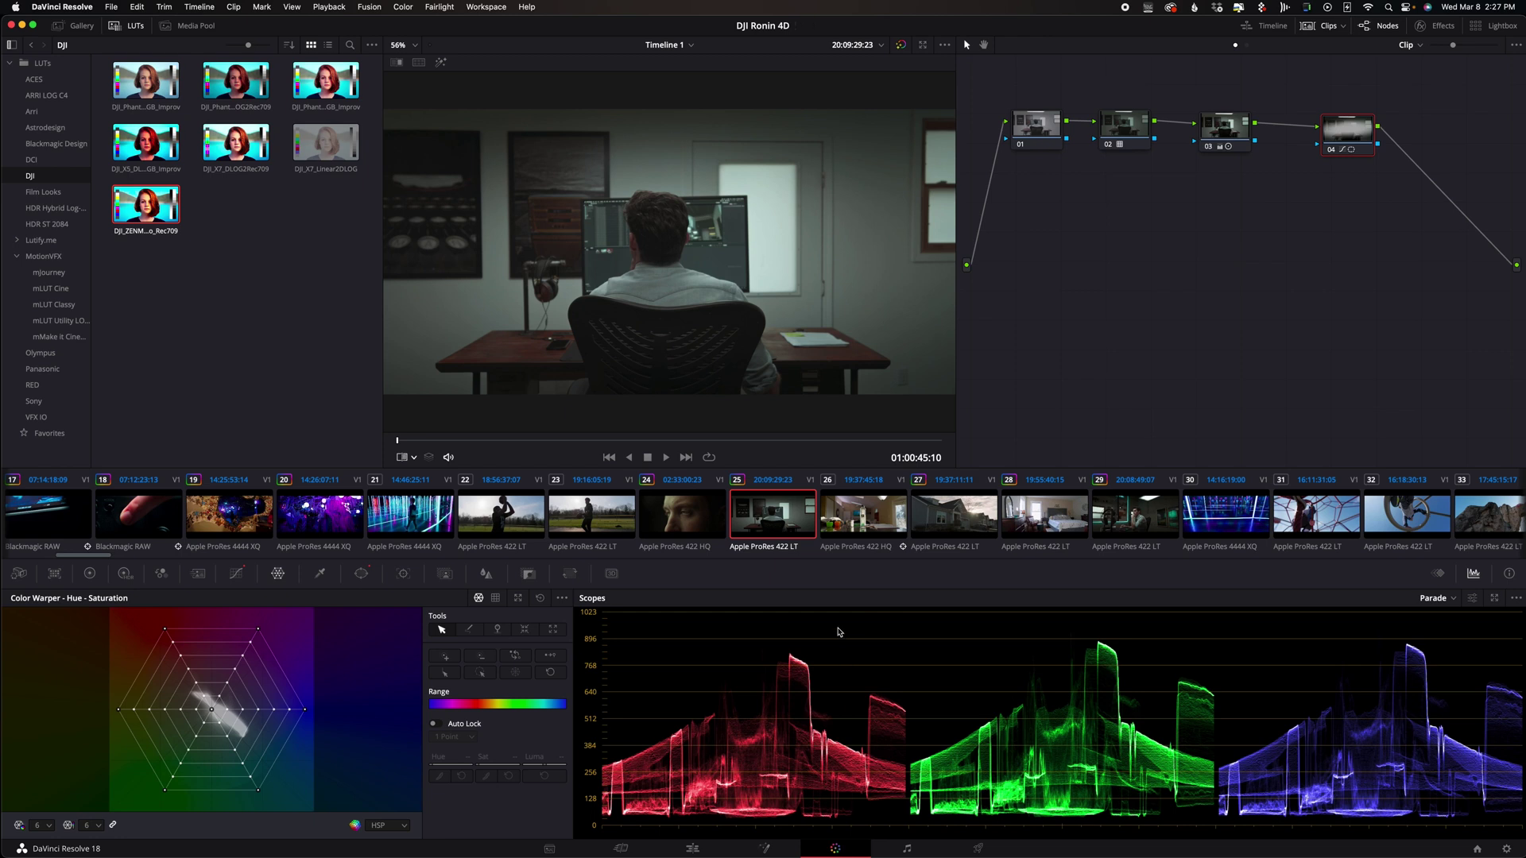
Preview clips 50 and 52, then settle on clip 51 of the man with the camera rig
left_click_drag(80, 555, 160, 554)
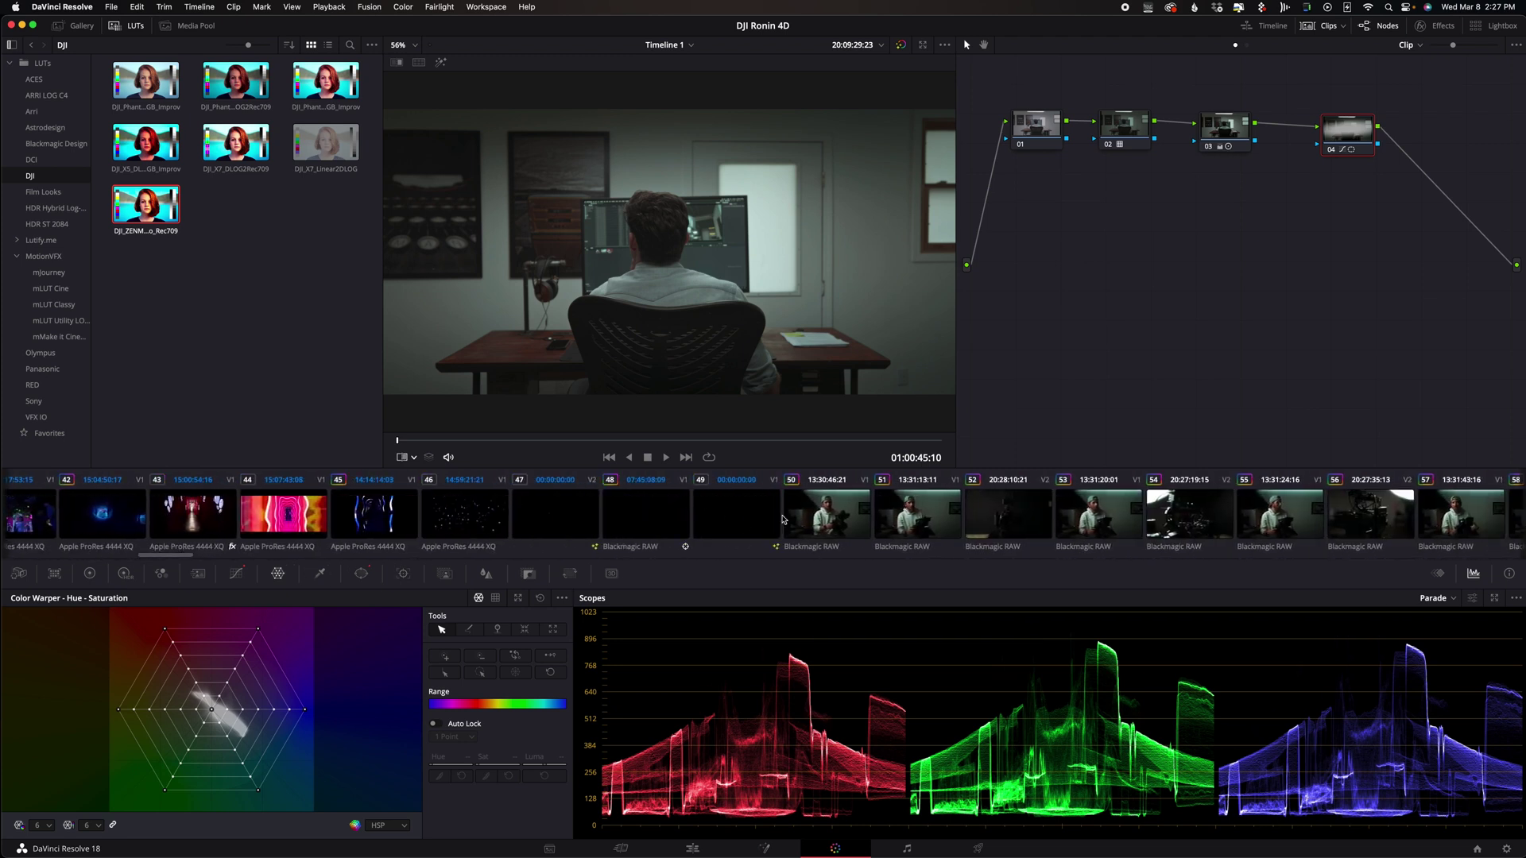
left_click(827, 515)
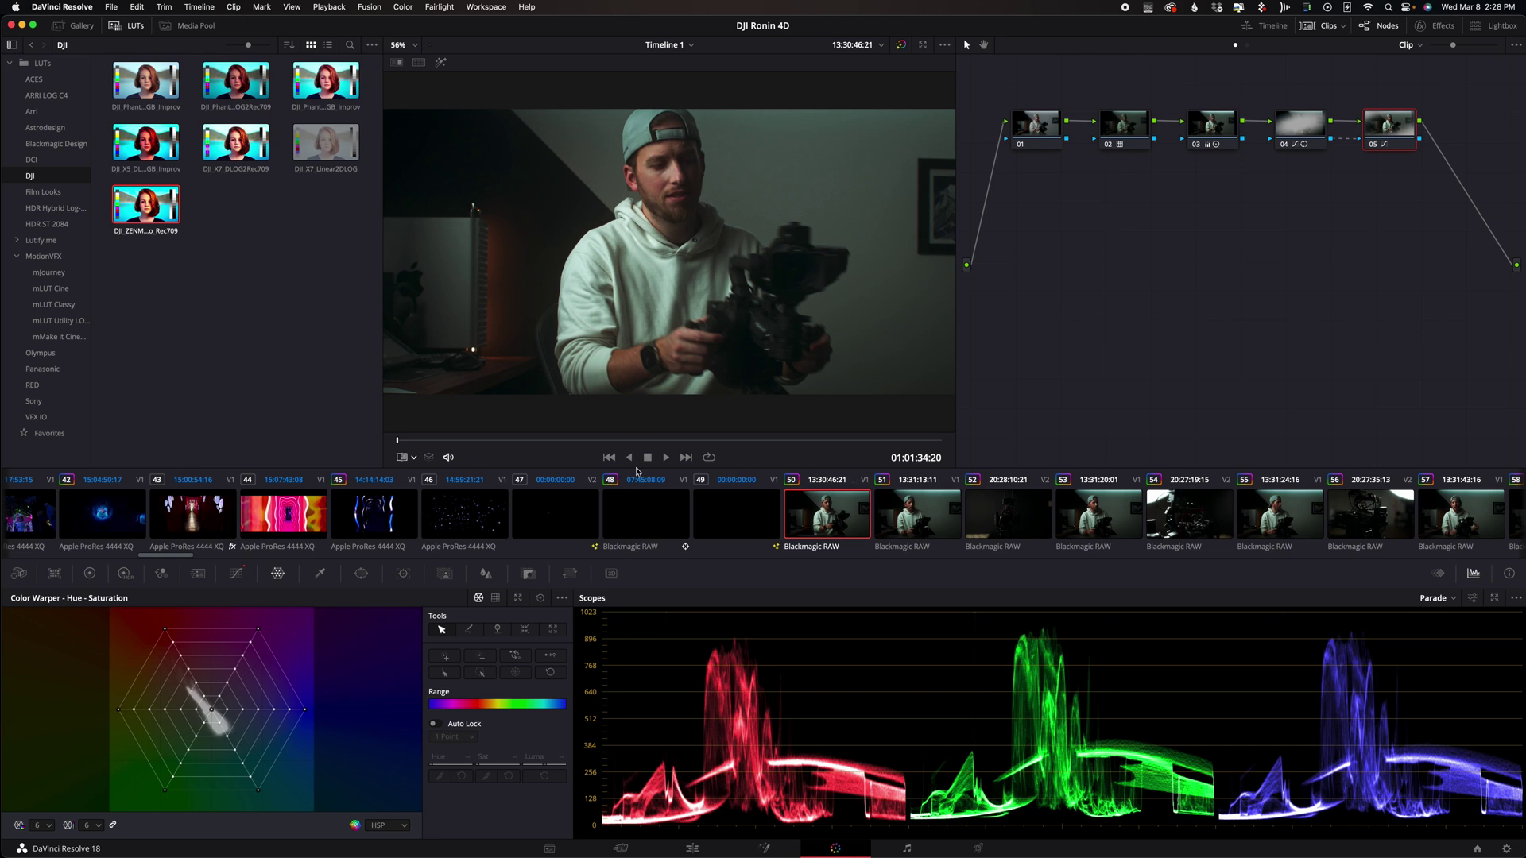
left_click(1001, 531)
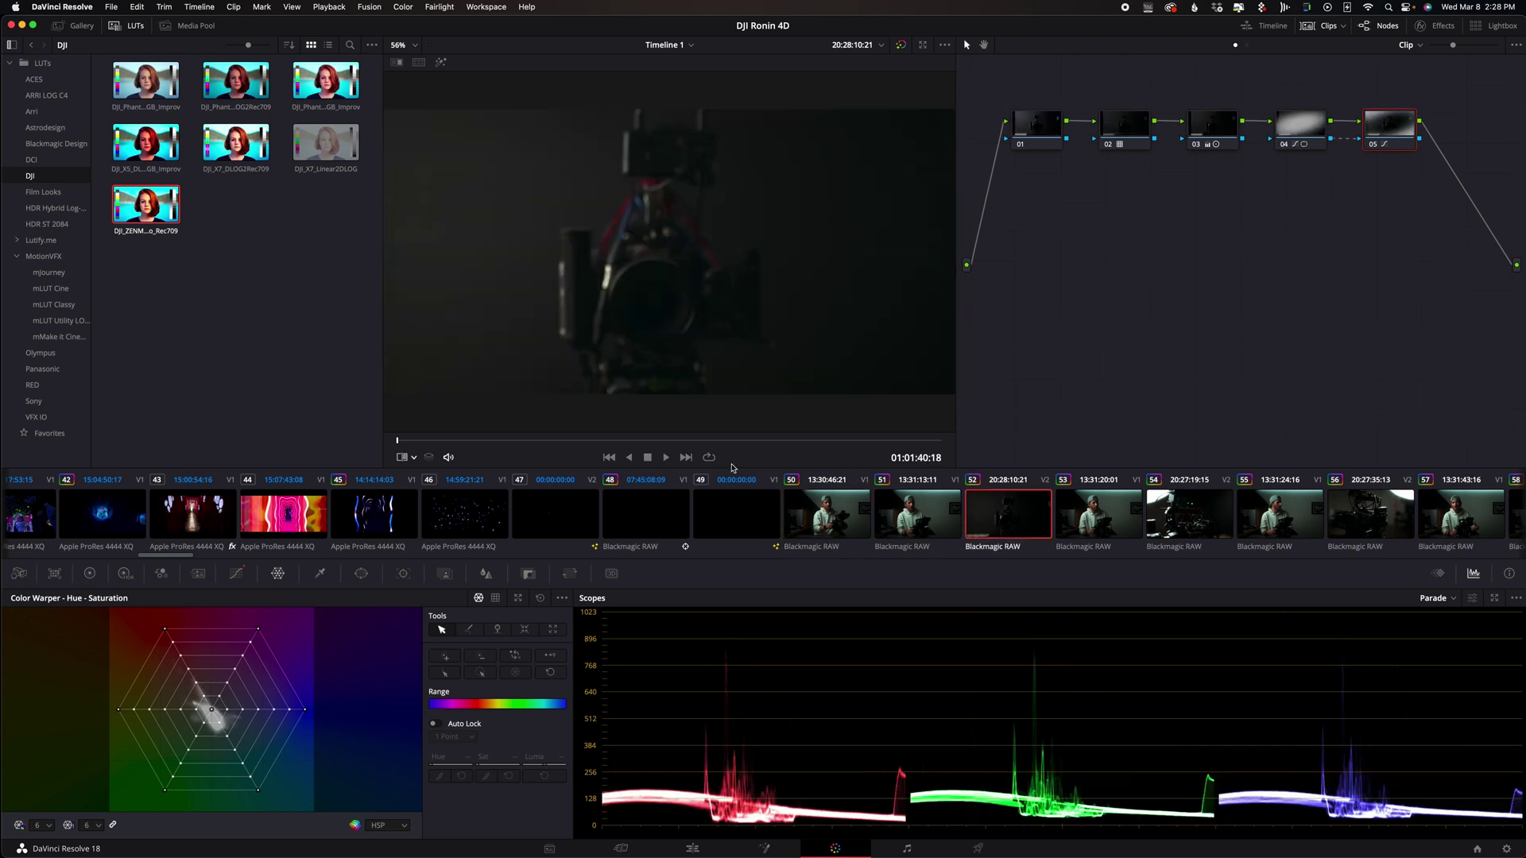
left_click_drag(492, 439, 663, 442)
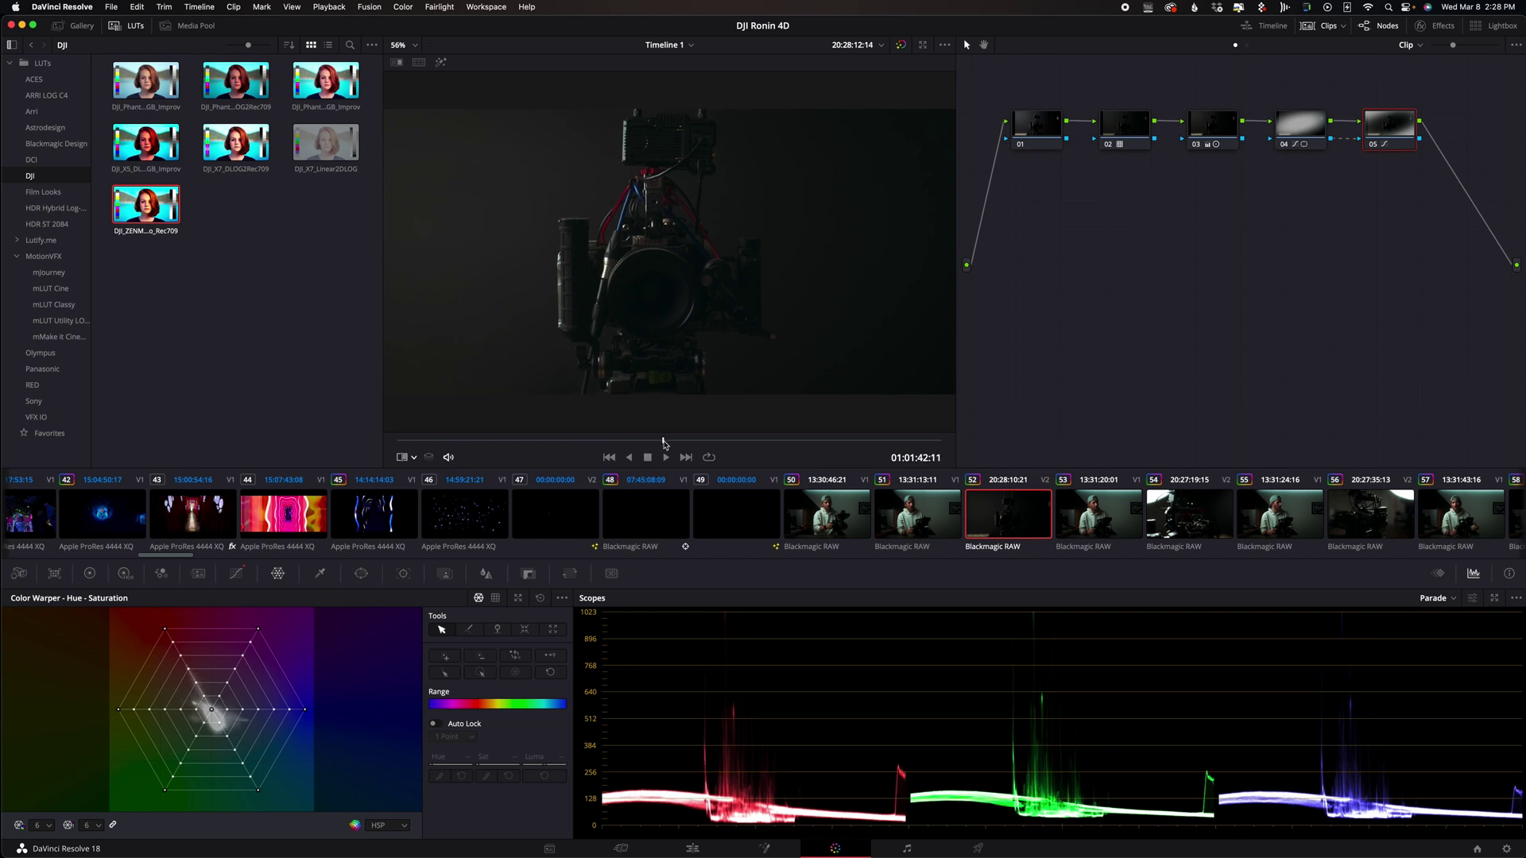
left_click(1161, 509)
left_click(910, 498)
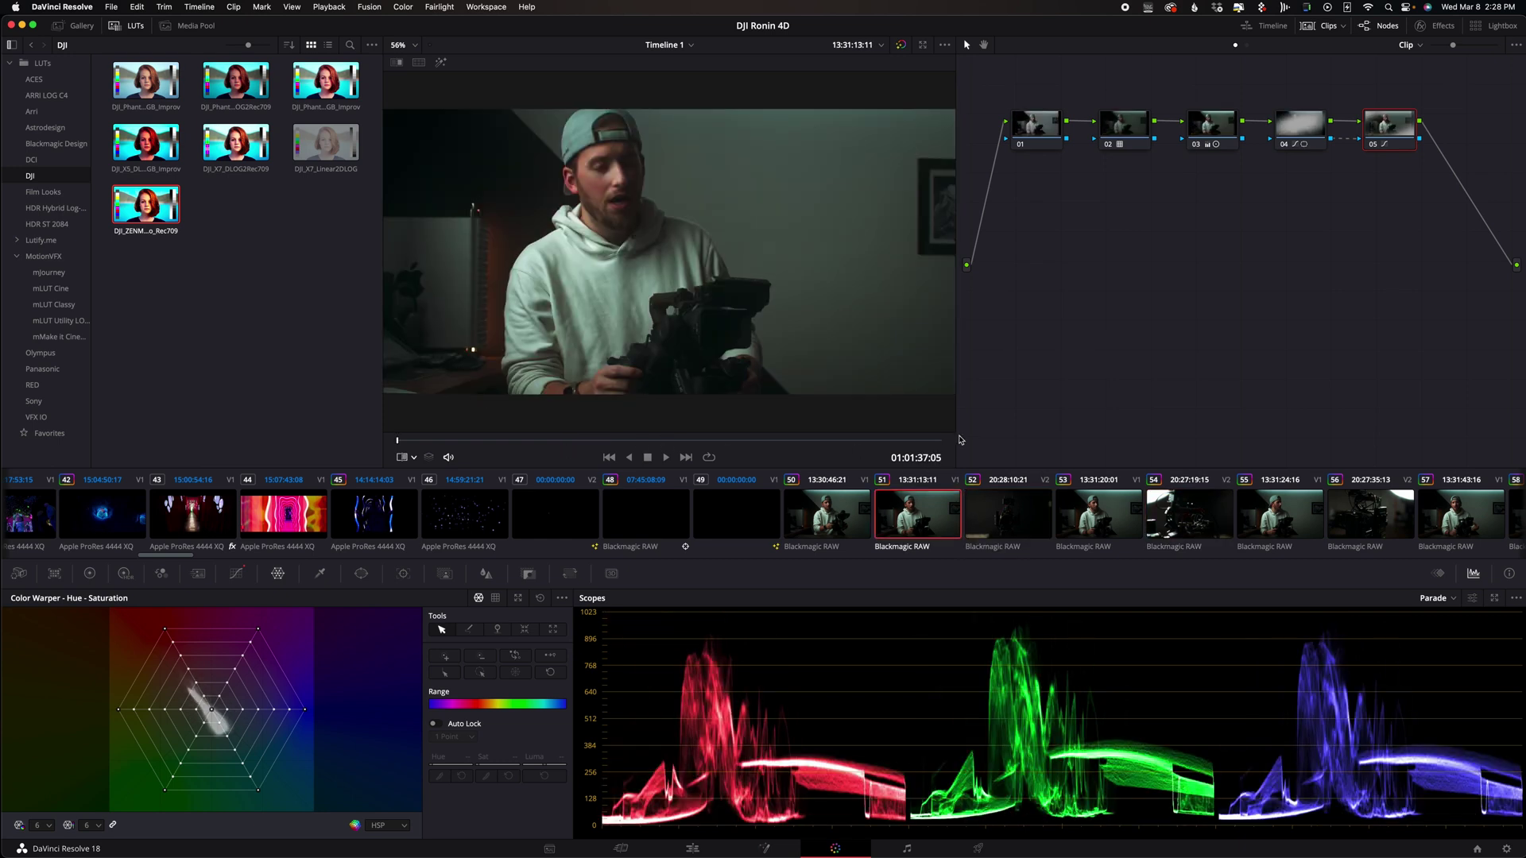
Fit the whole frame in the viewer and open the MotionVFX LUT folder
scroll(719, 309, "down", 2)
key("space")
key("space")
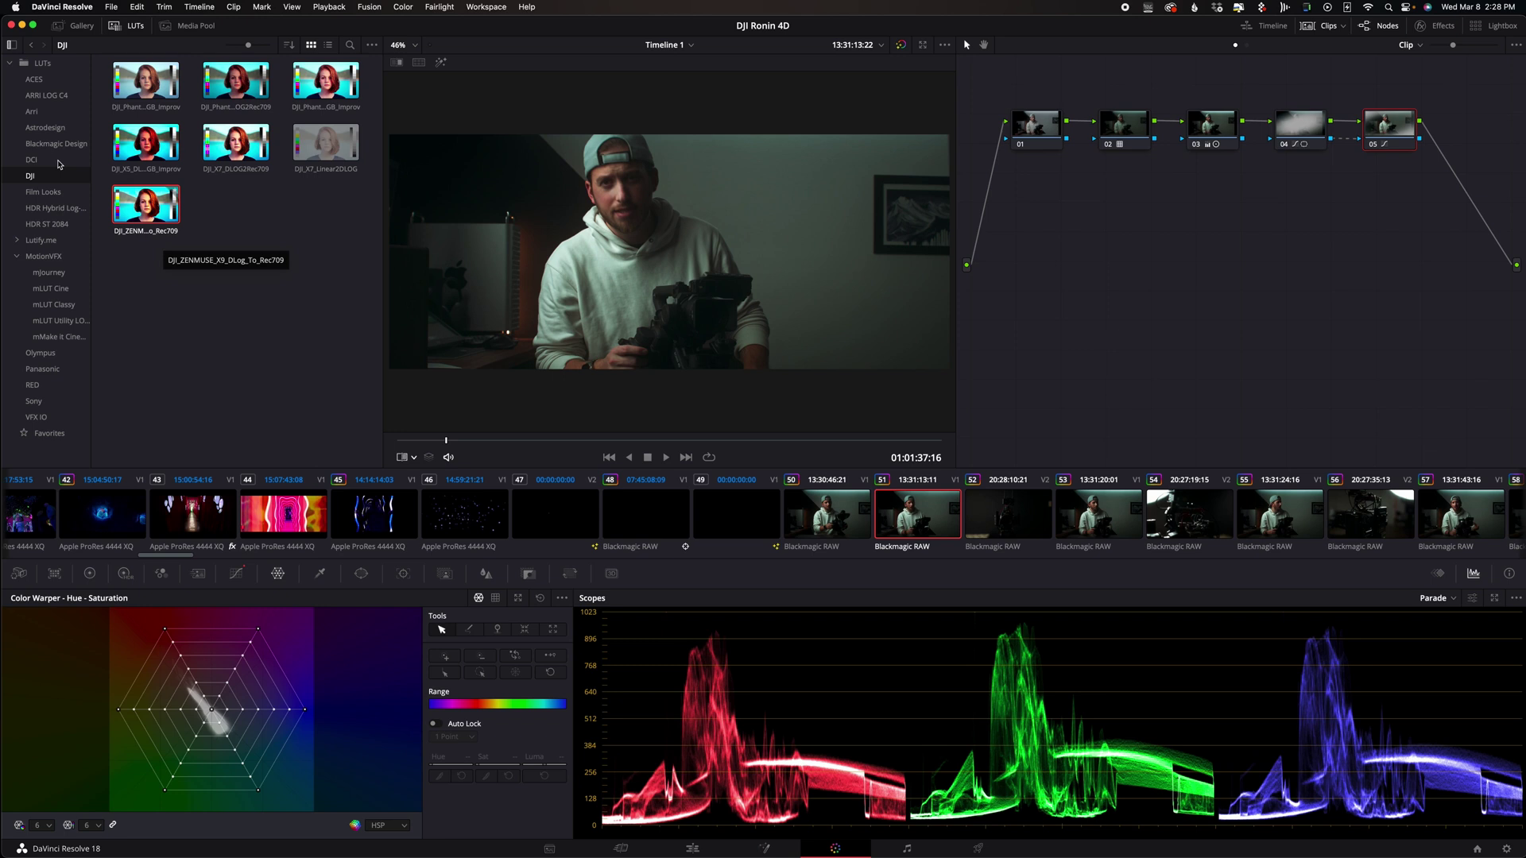
left_click(44, 256)
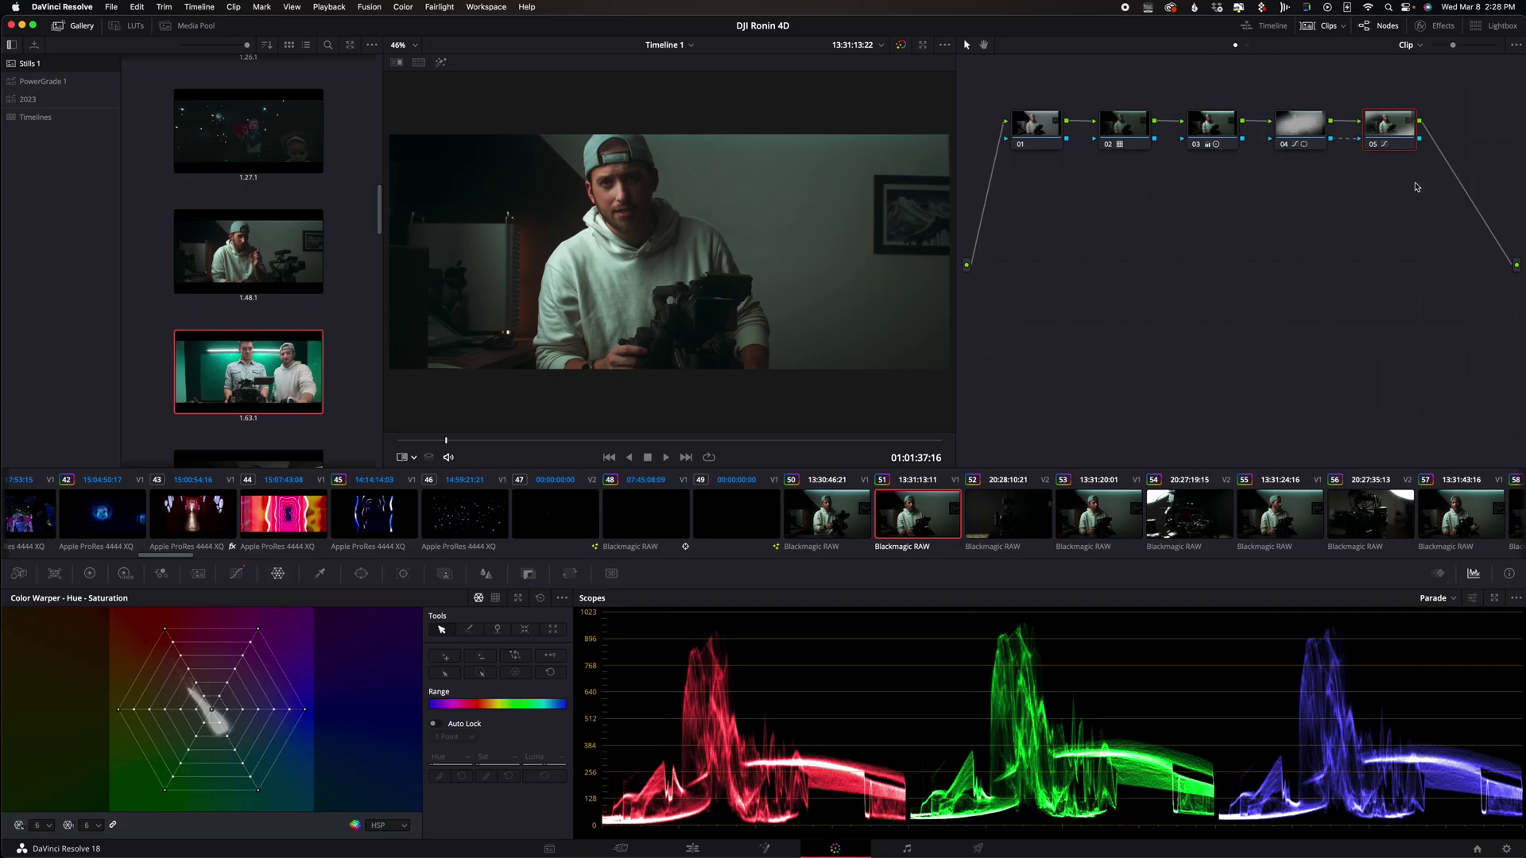
Drag nodes 02–05 onto a lower row beneath node 01 in the node graph
left_click_drag(1416, 187, 1112, 209)
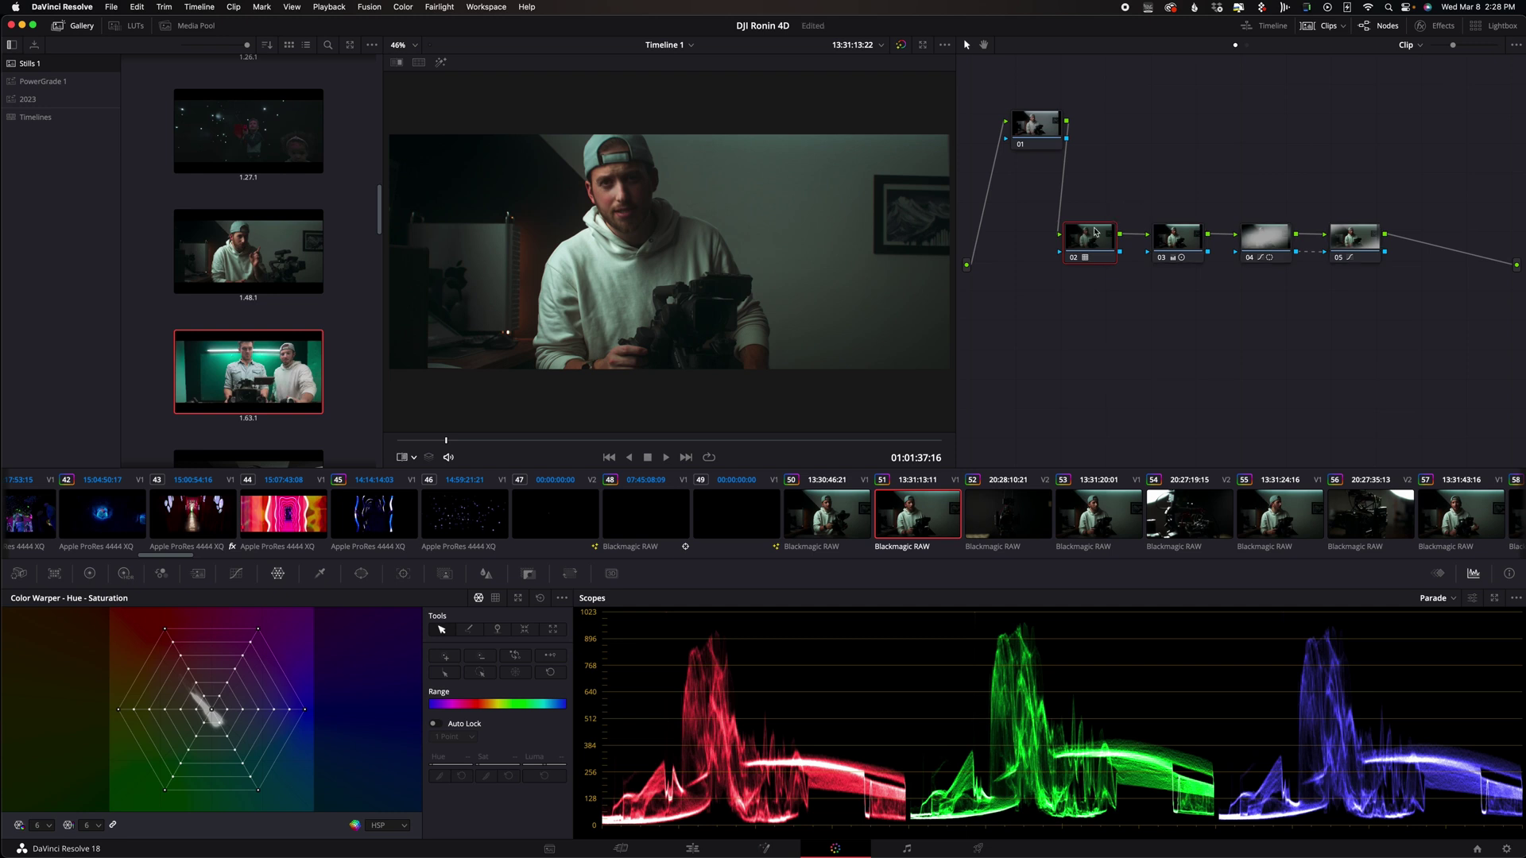
Bypass and restore node 02 to compare the look, then save the grade as a new version
left_click_drag(1089, 160, 1380, 311)
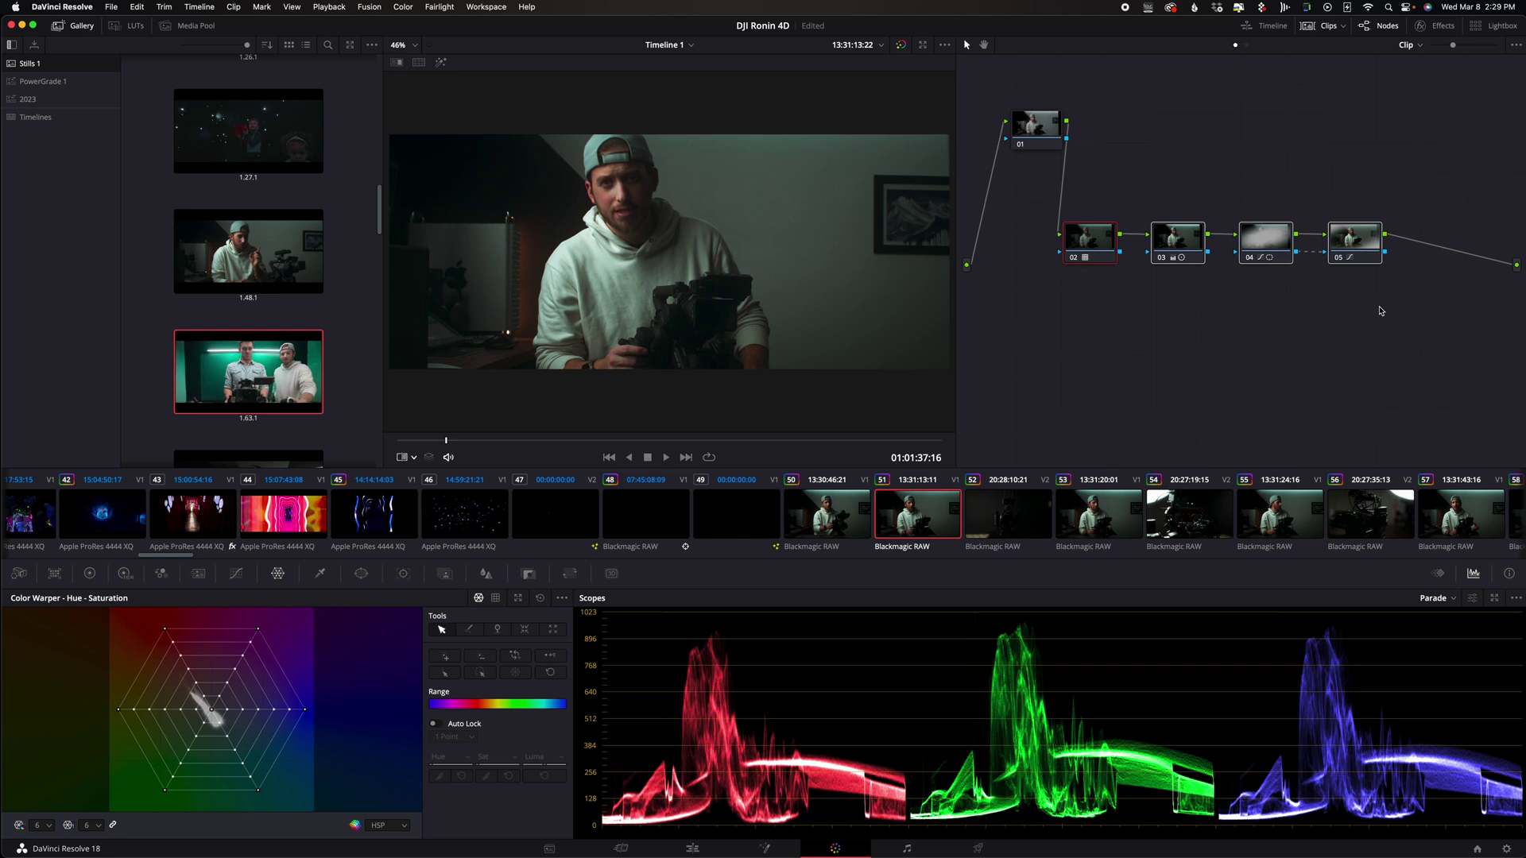
left_click(1166, 139)
left_click(1076, 258)
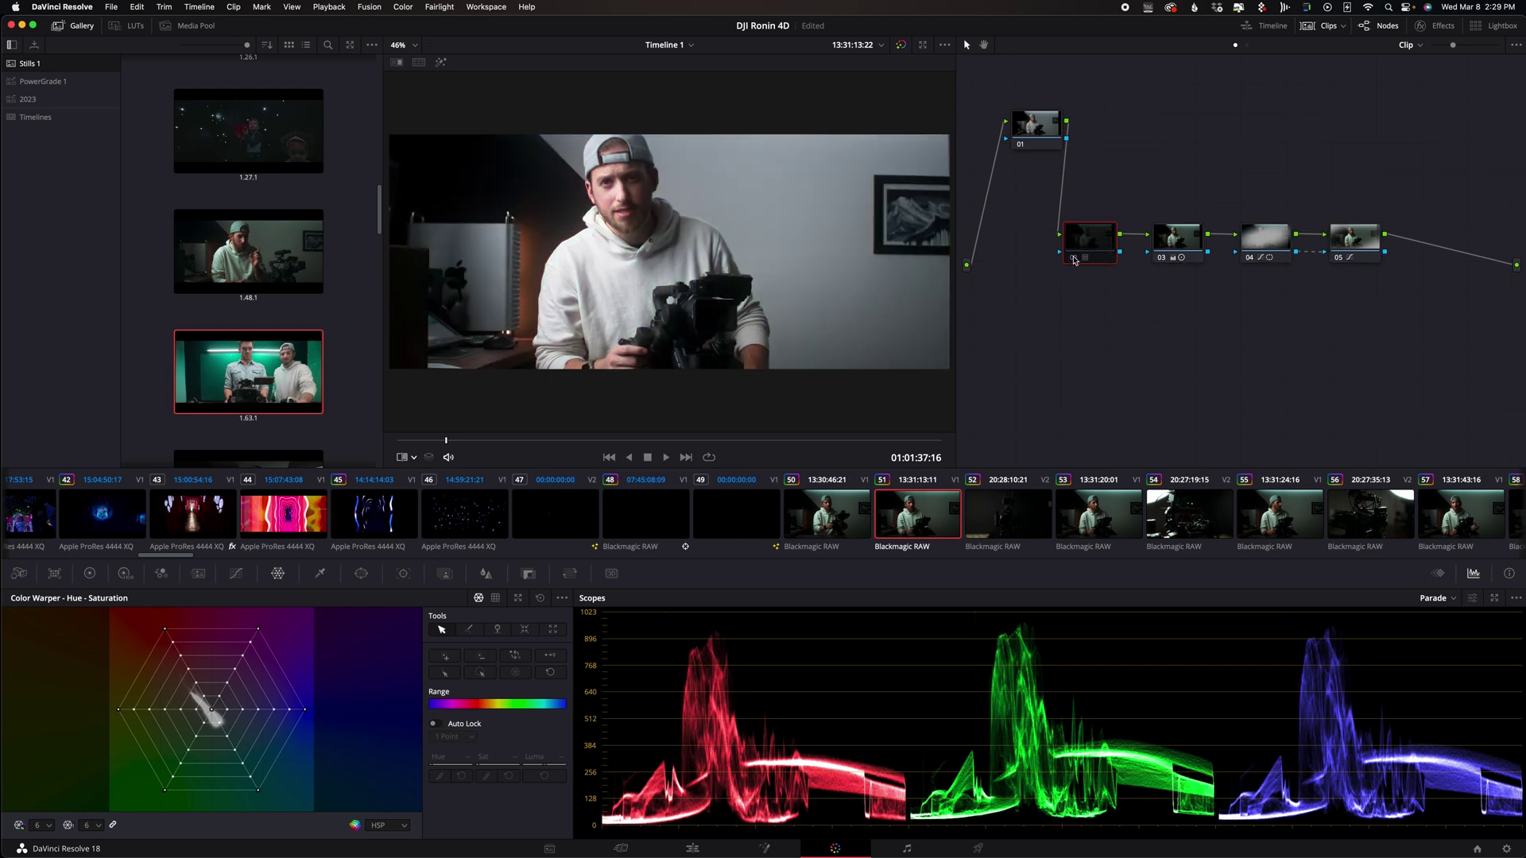
left_click(1075, 258)
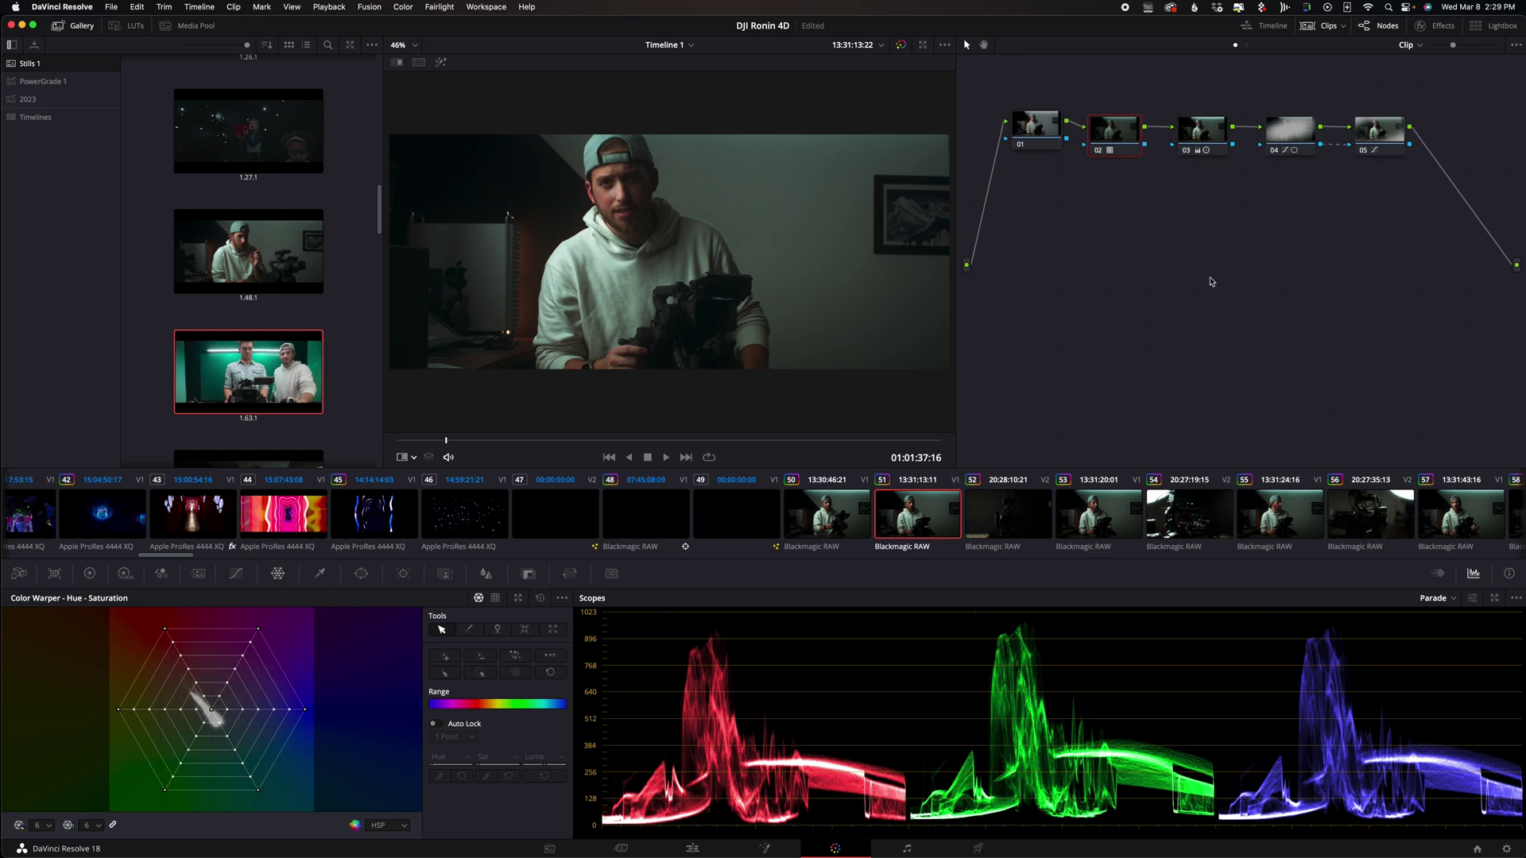
left_click_drag(1094, 203, 1404, 140)
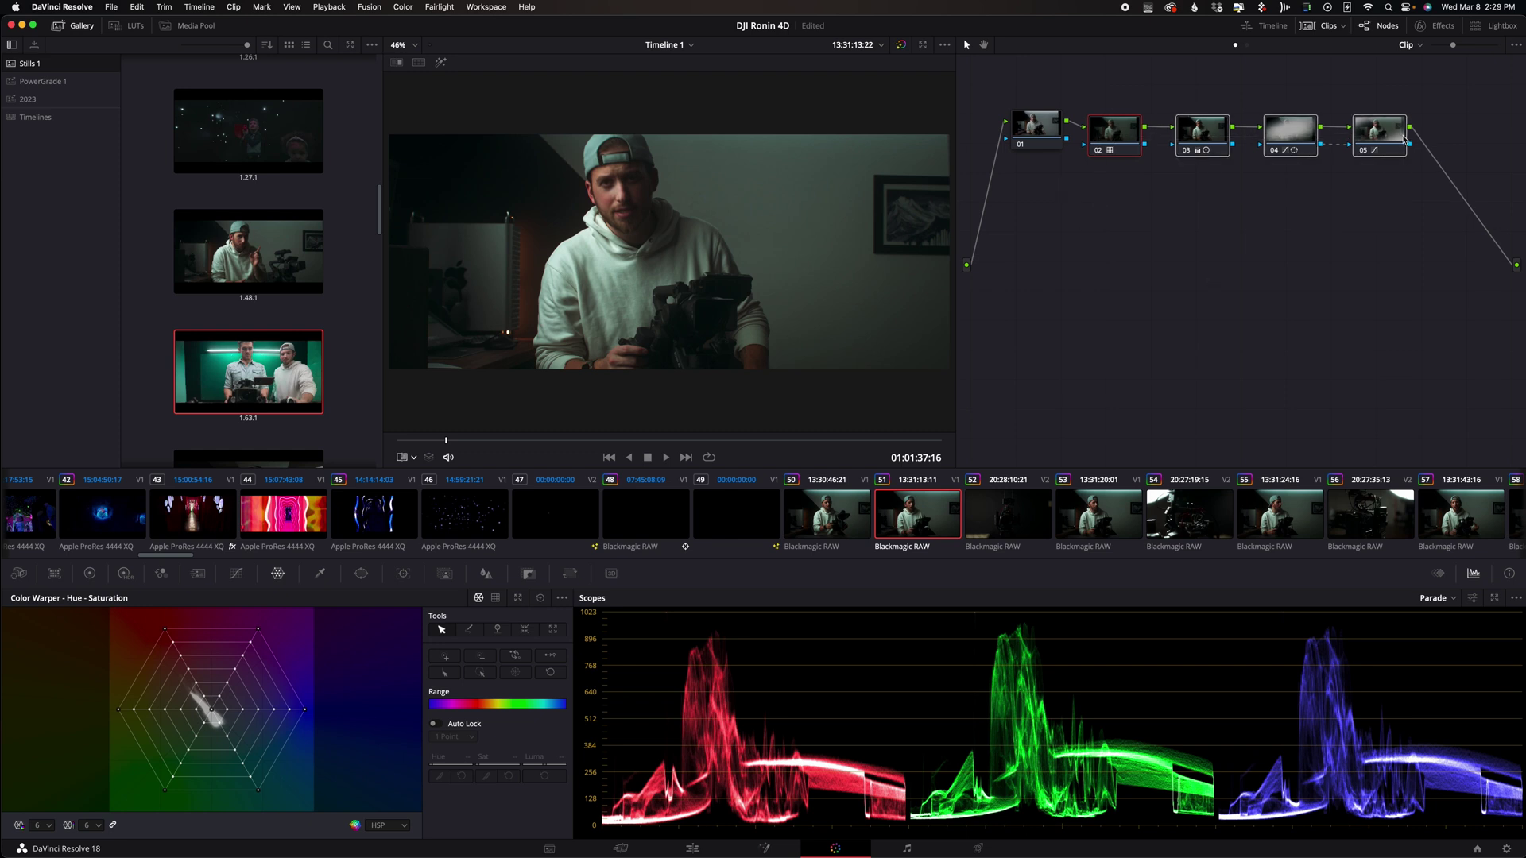
key("super+y")
Reset to a fresh ungraded version and add a chain of serial nodes after node 01
key("super+Home")
left_click_drag(1046, 121, 1065, 188)
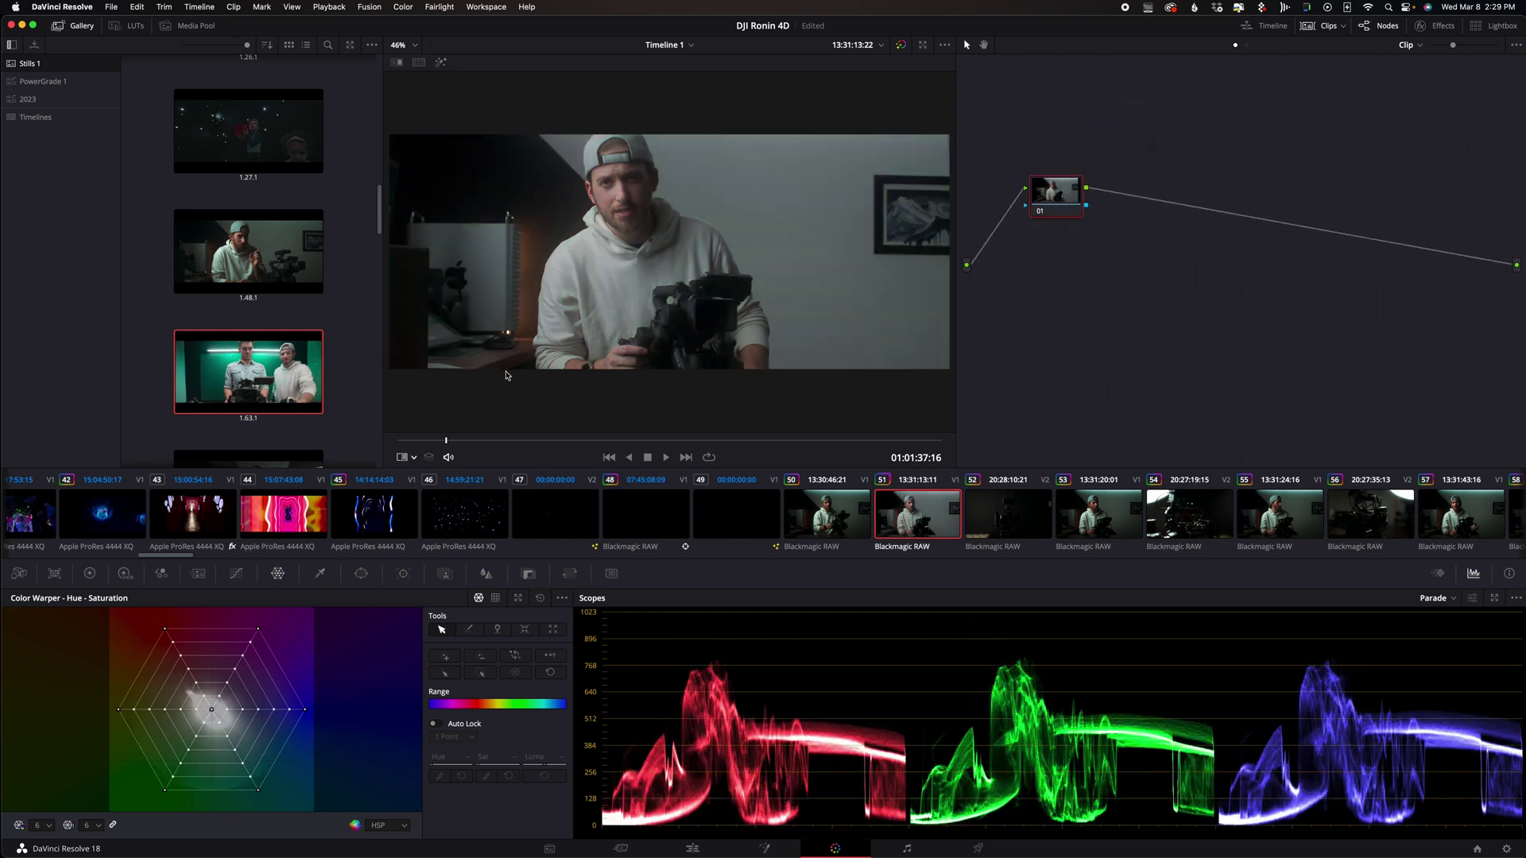
left_click_drag(480, 441, 490, 442)
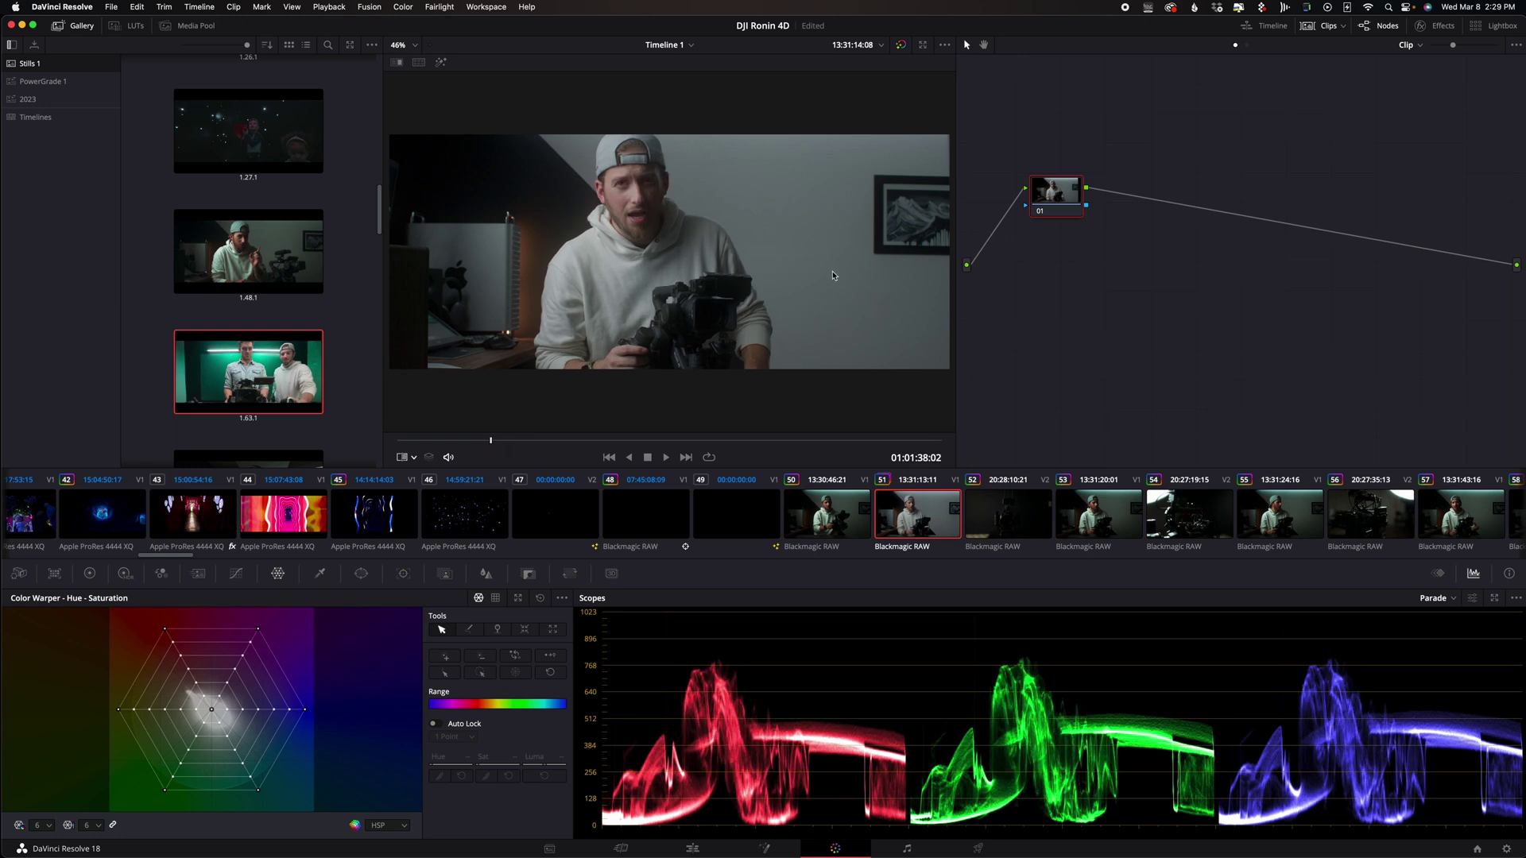
key("alt+s")
key("alt+s")
key("alt+s")
key("alt+s")
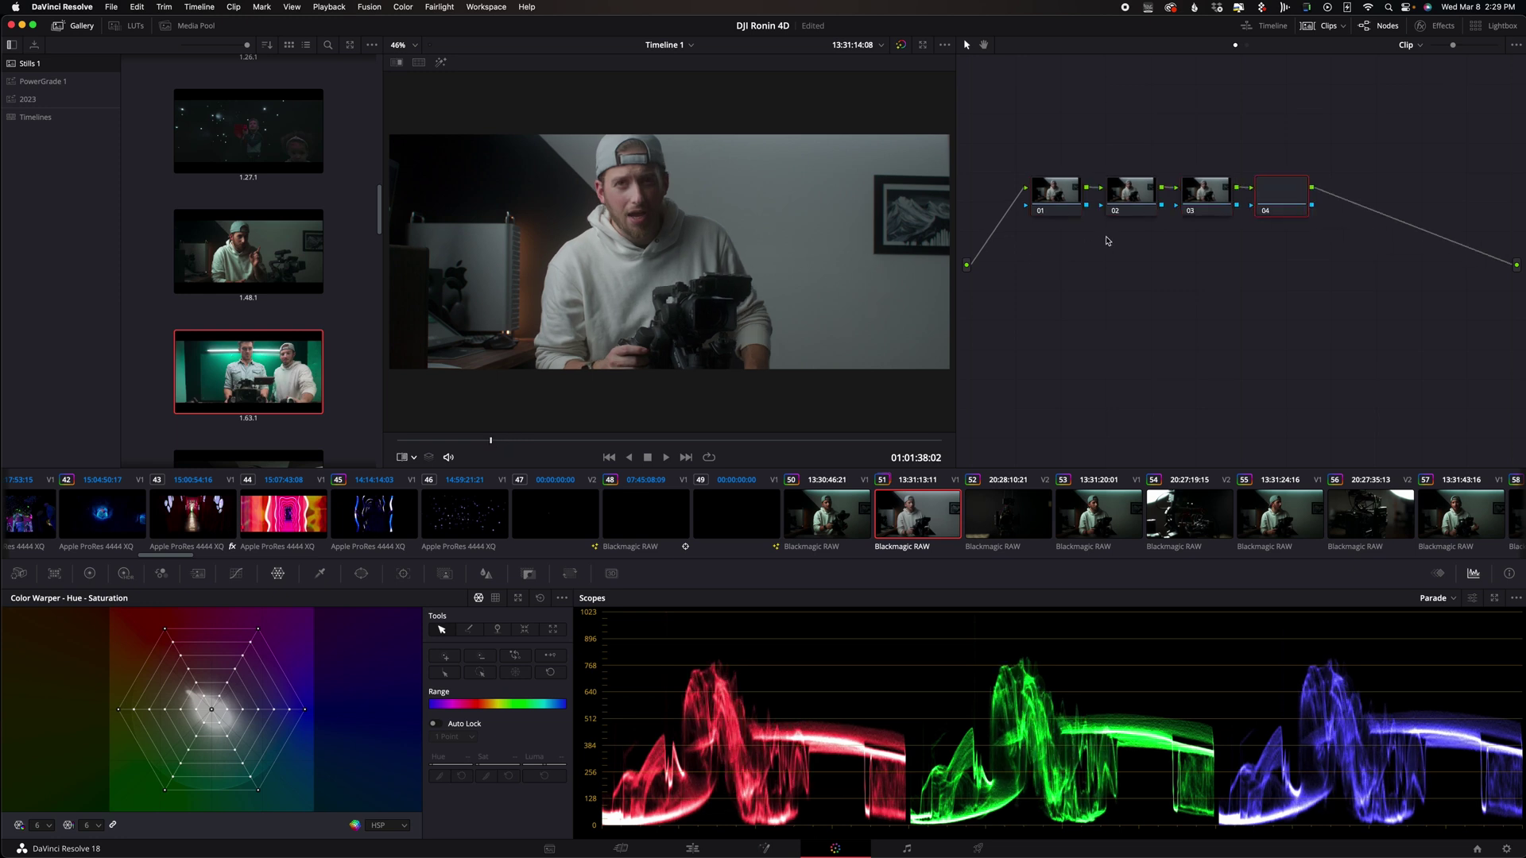
Apply the mLUT Classy 'Toned Chic' LUT to node 02
left_click(1132, 197)
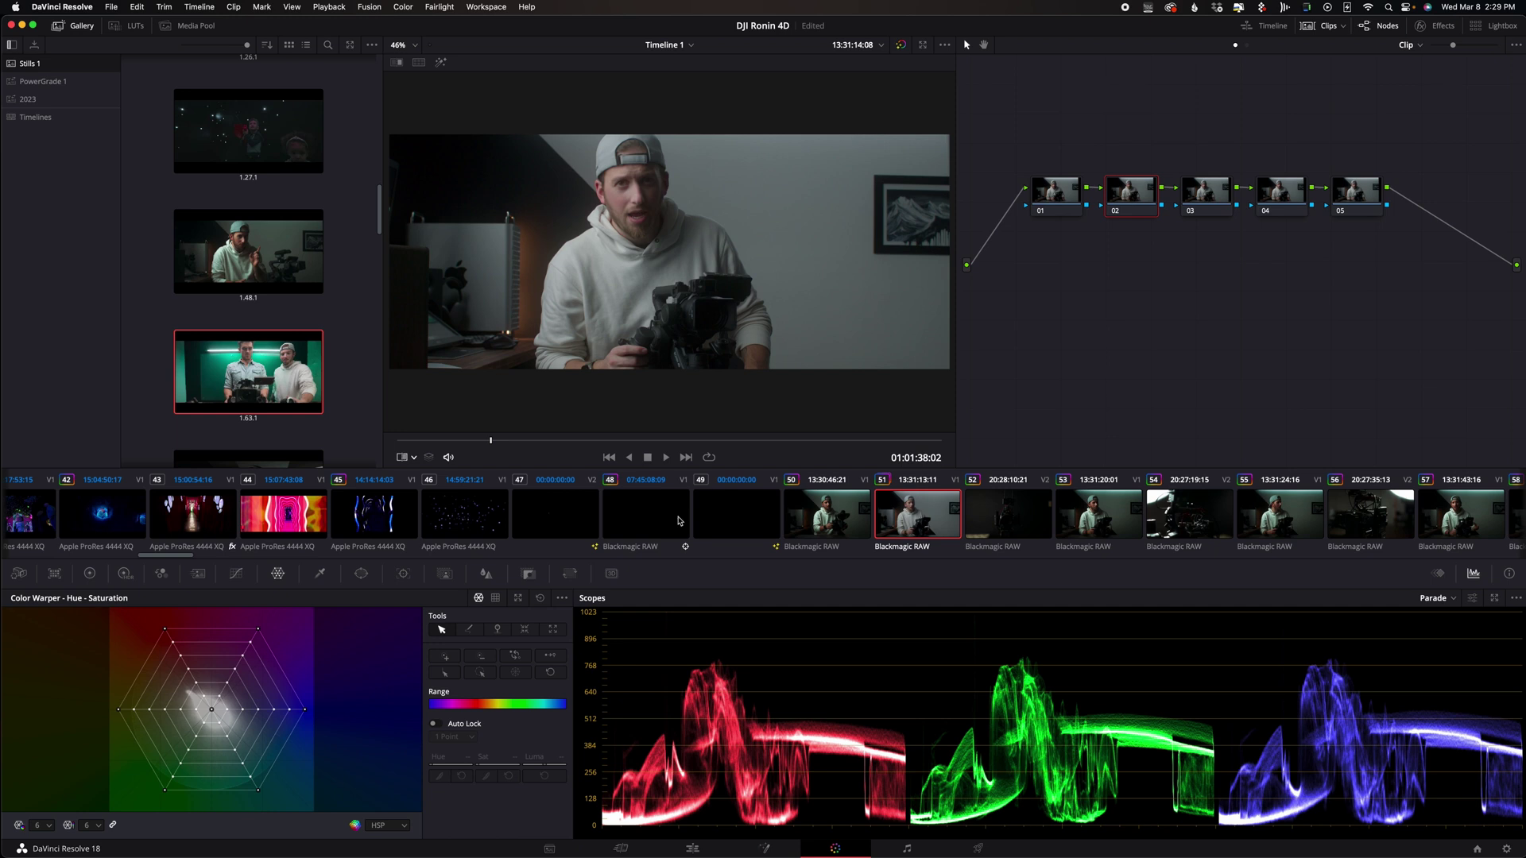
left_click(135, 27)
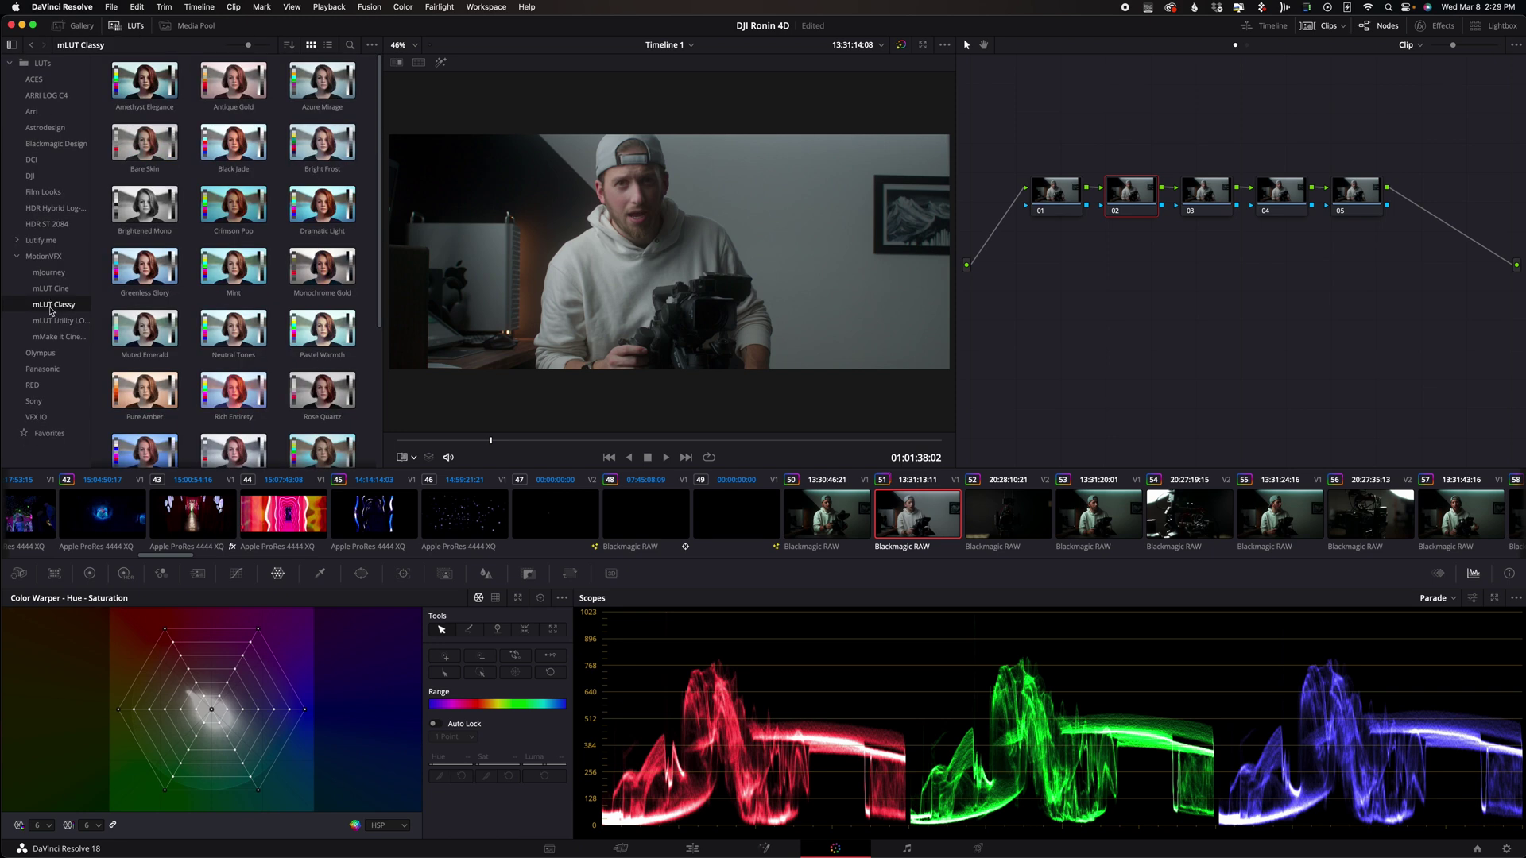
scroll(241, 300, "down", 1)
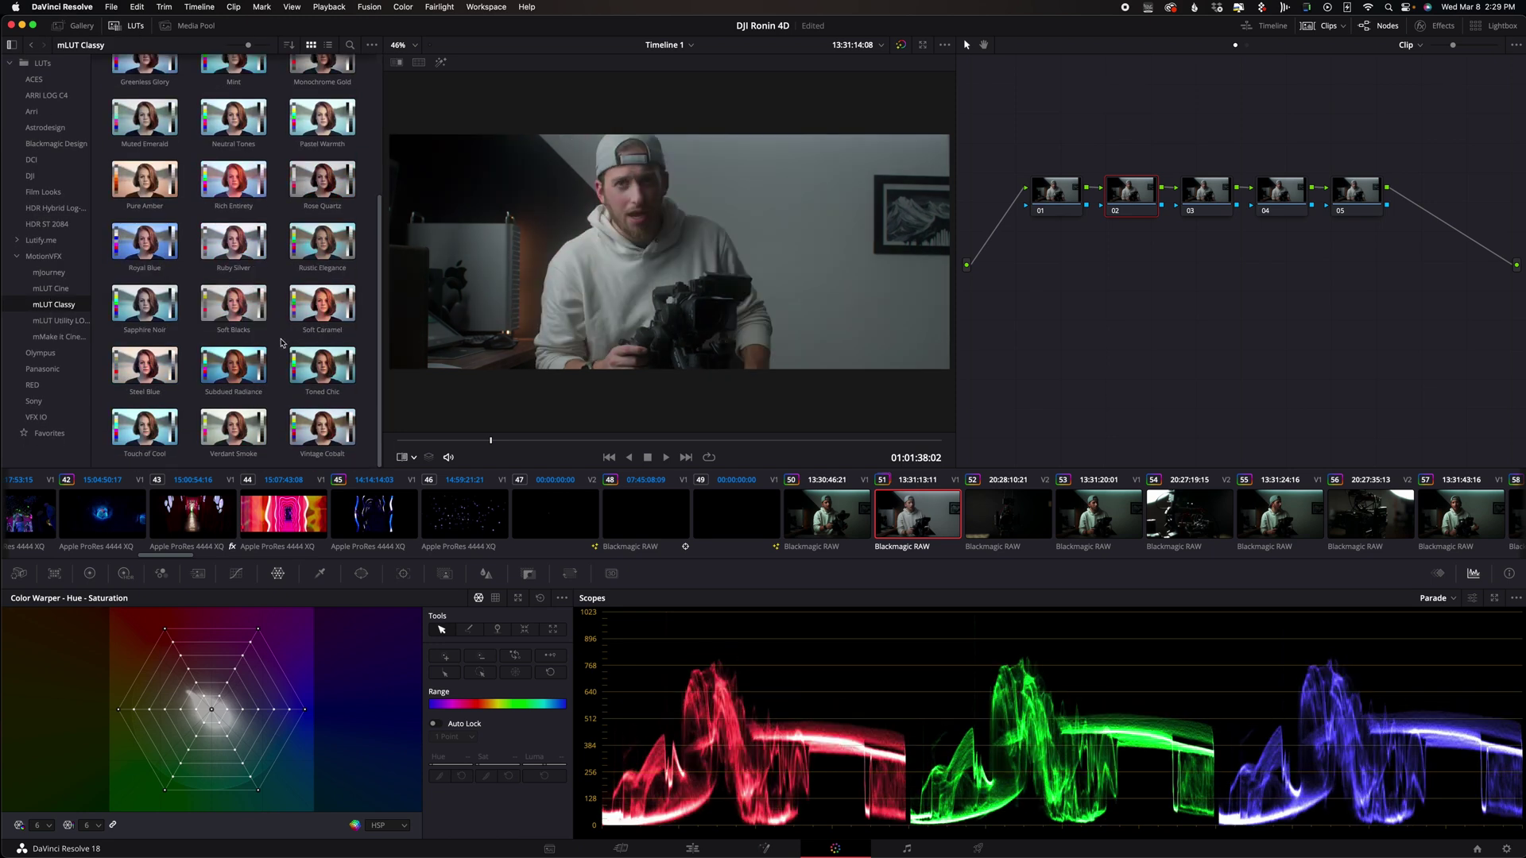
right_click(321, 361)
left_click(332, 375)
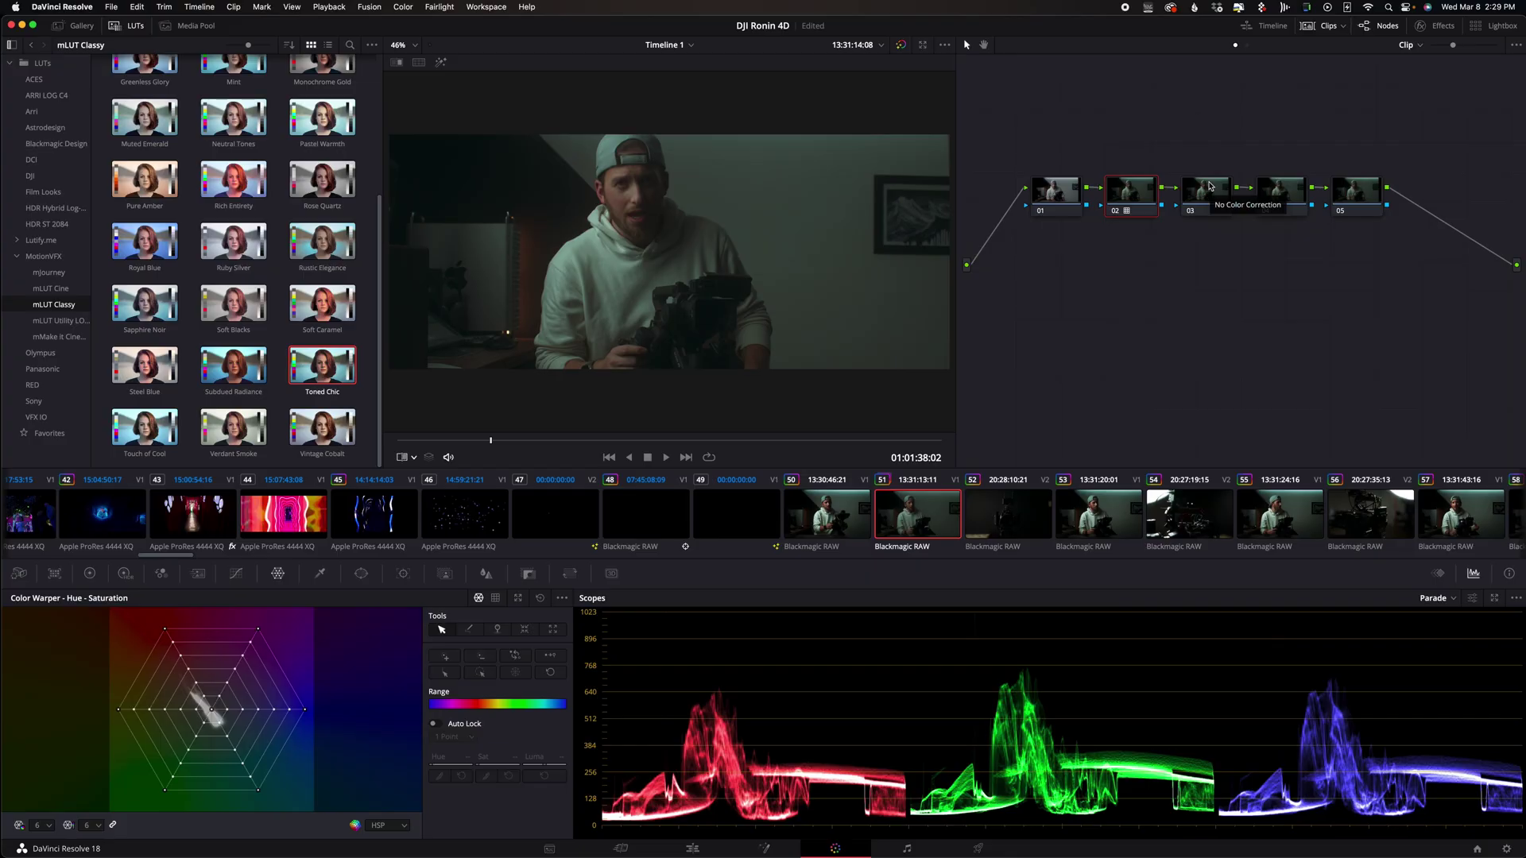
left_click(1209, 186)
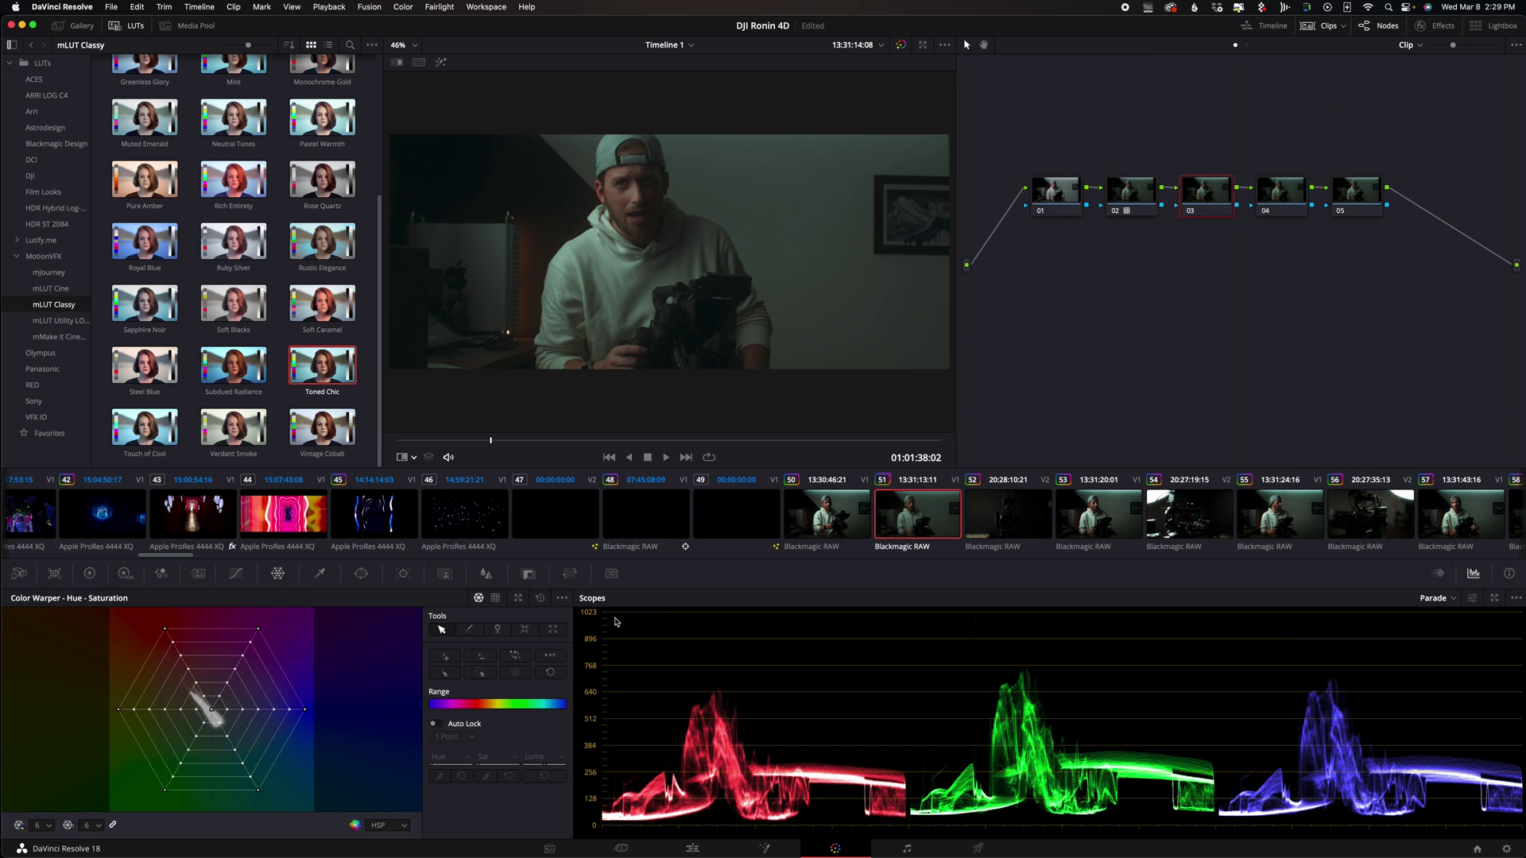
On node 03, raise gain, contrast to about 1.12 and gamma, lower lift, then delete node 05
left_click(91, 574)
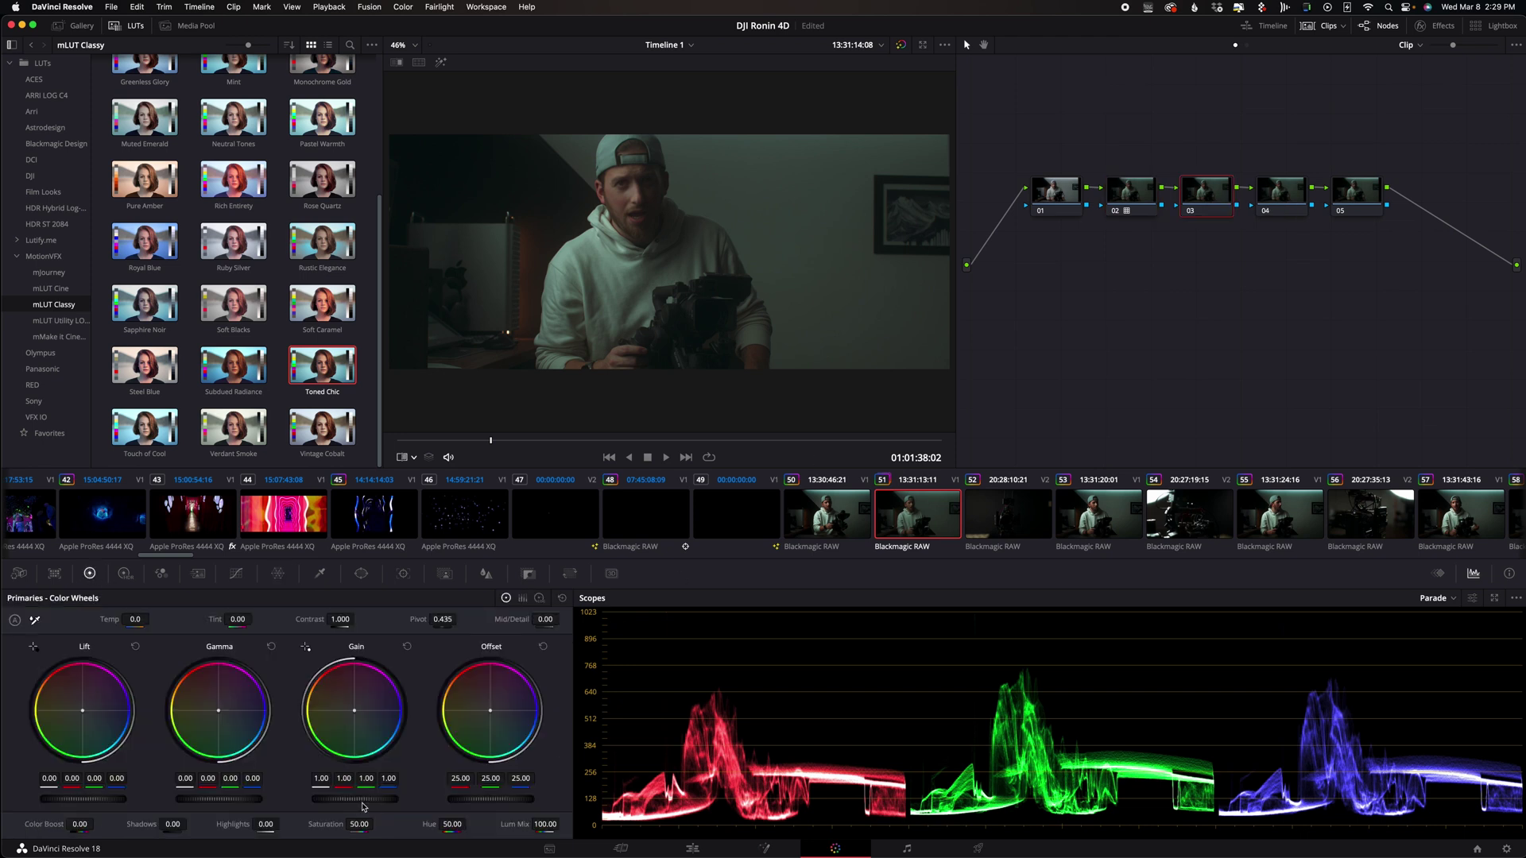
left_click_drag(350, 803, 494, 803)
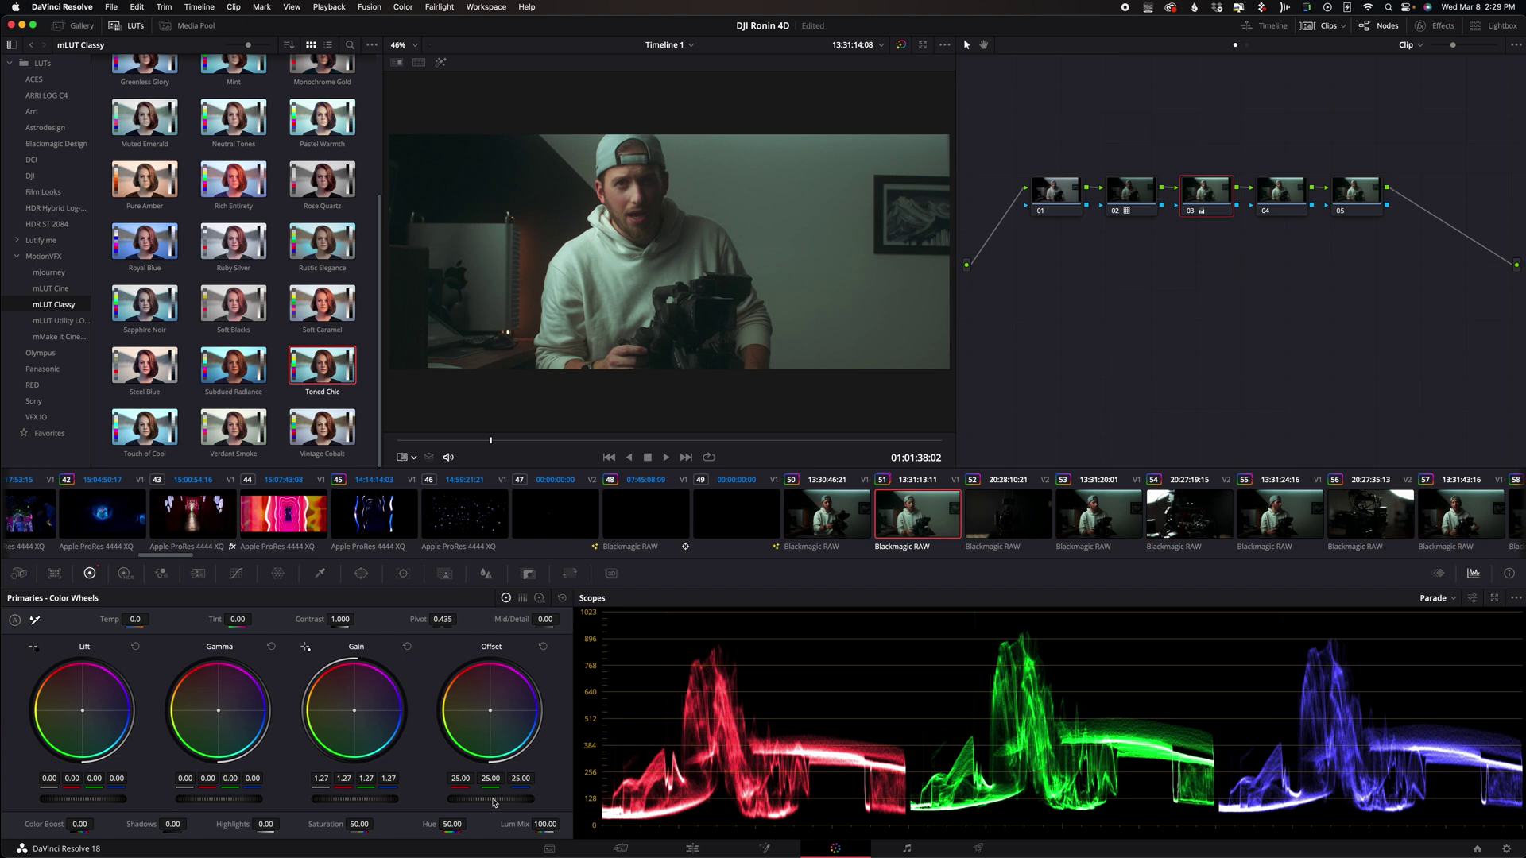
left_click_drag(340, 619, 373, 616)
left_click_drag(92, 803, 79, 798)
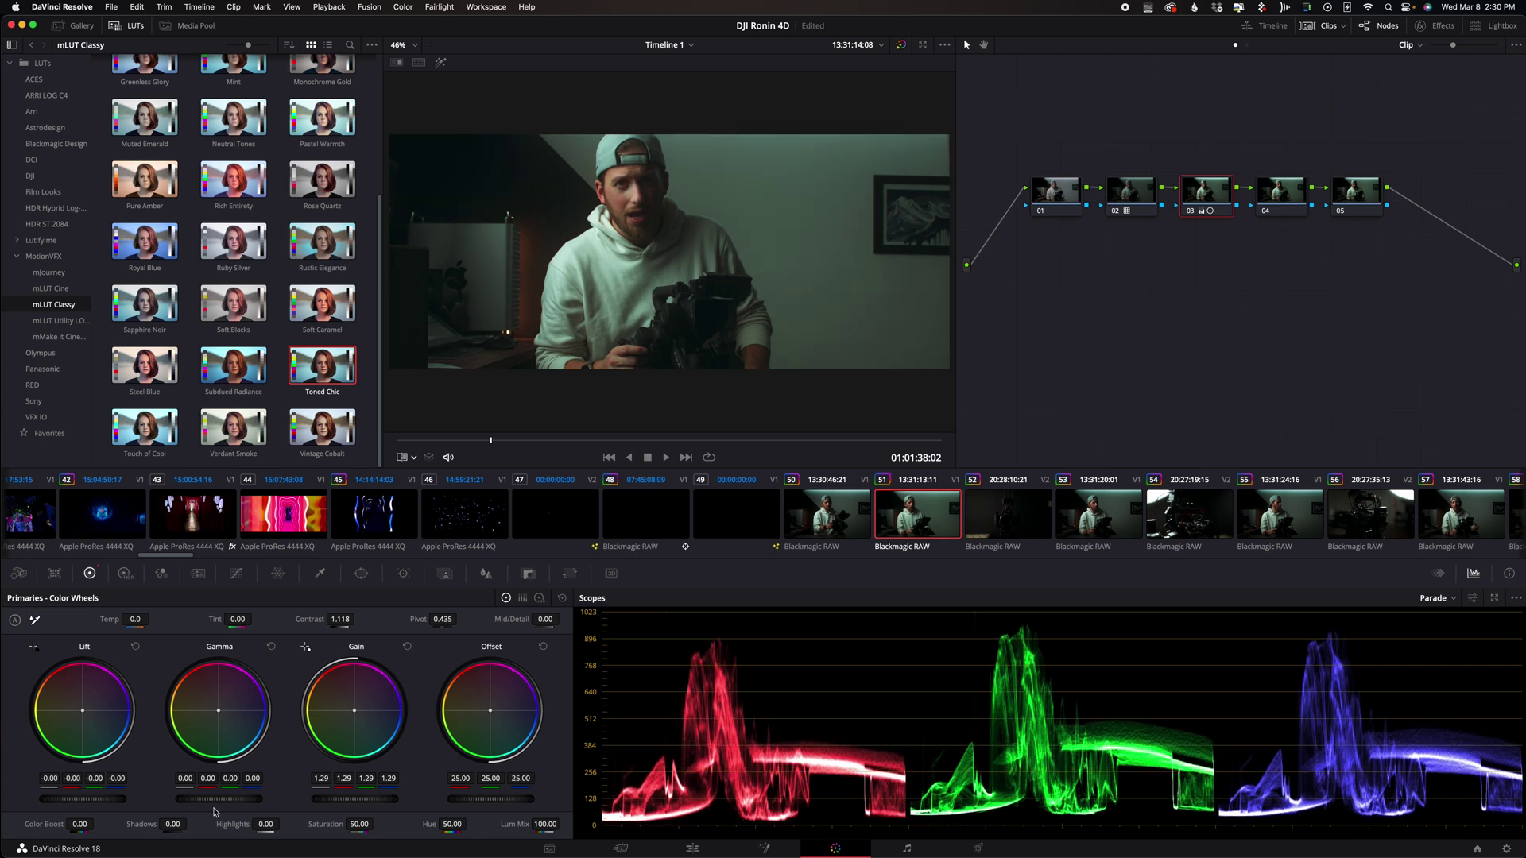
left_click_drag(216, 803, 242, 824)
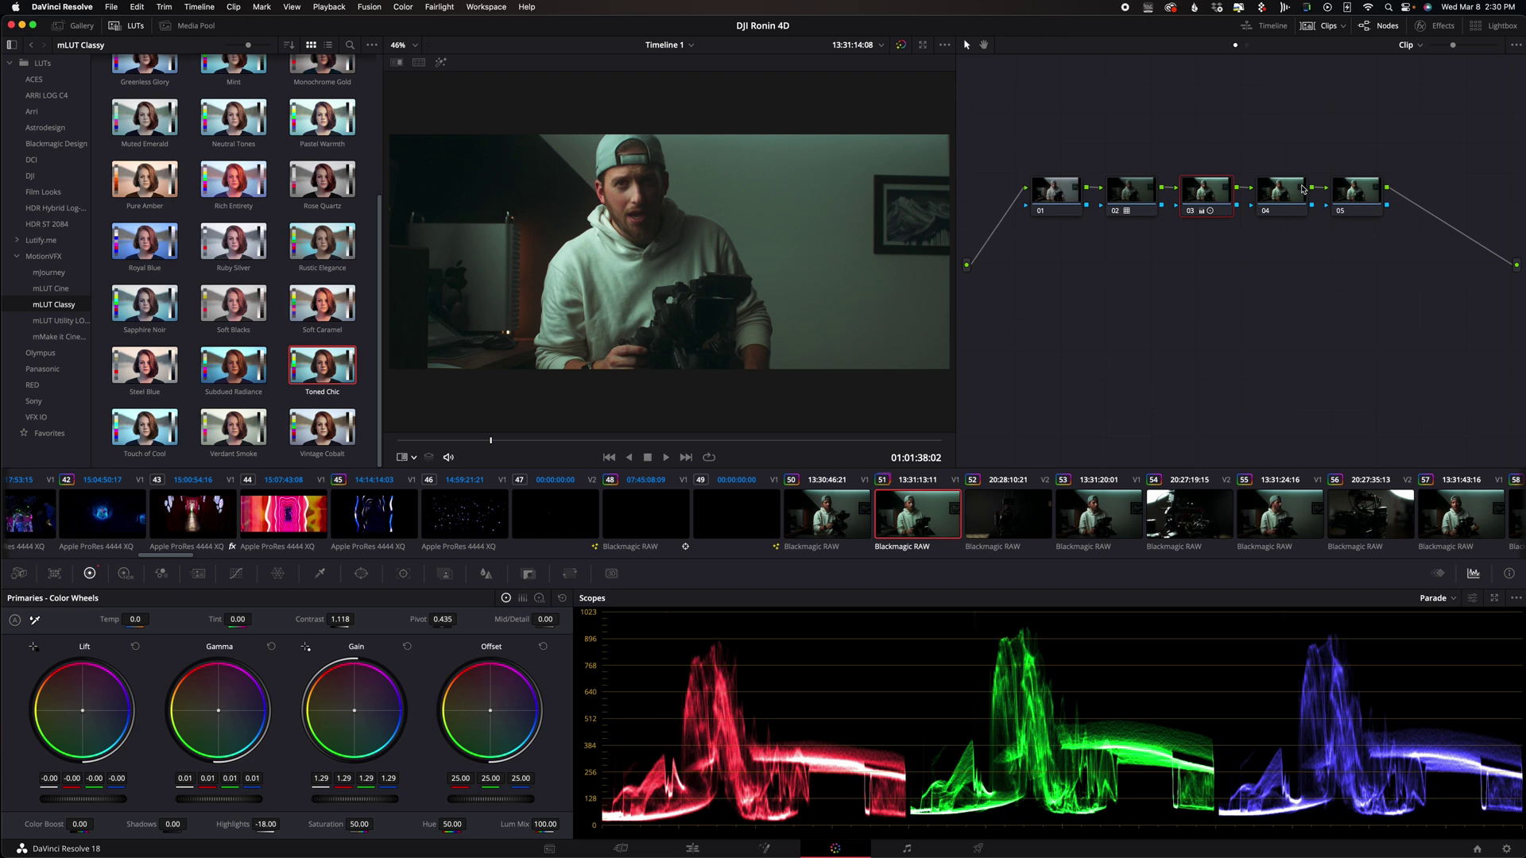
left_click(1347, 192)
key("BackSpace")
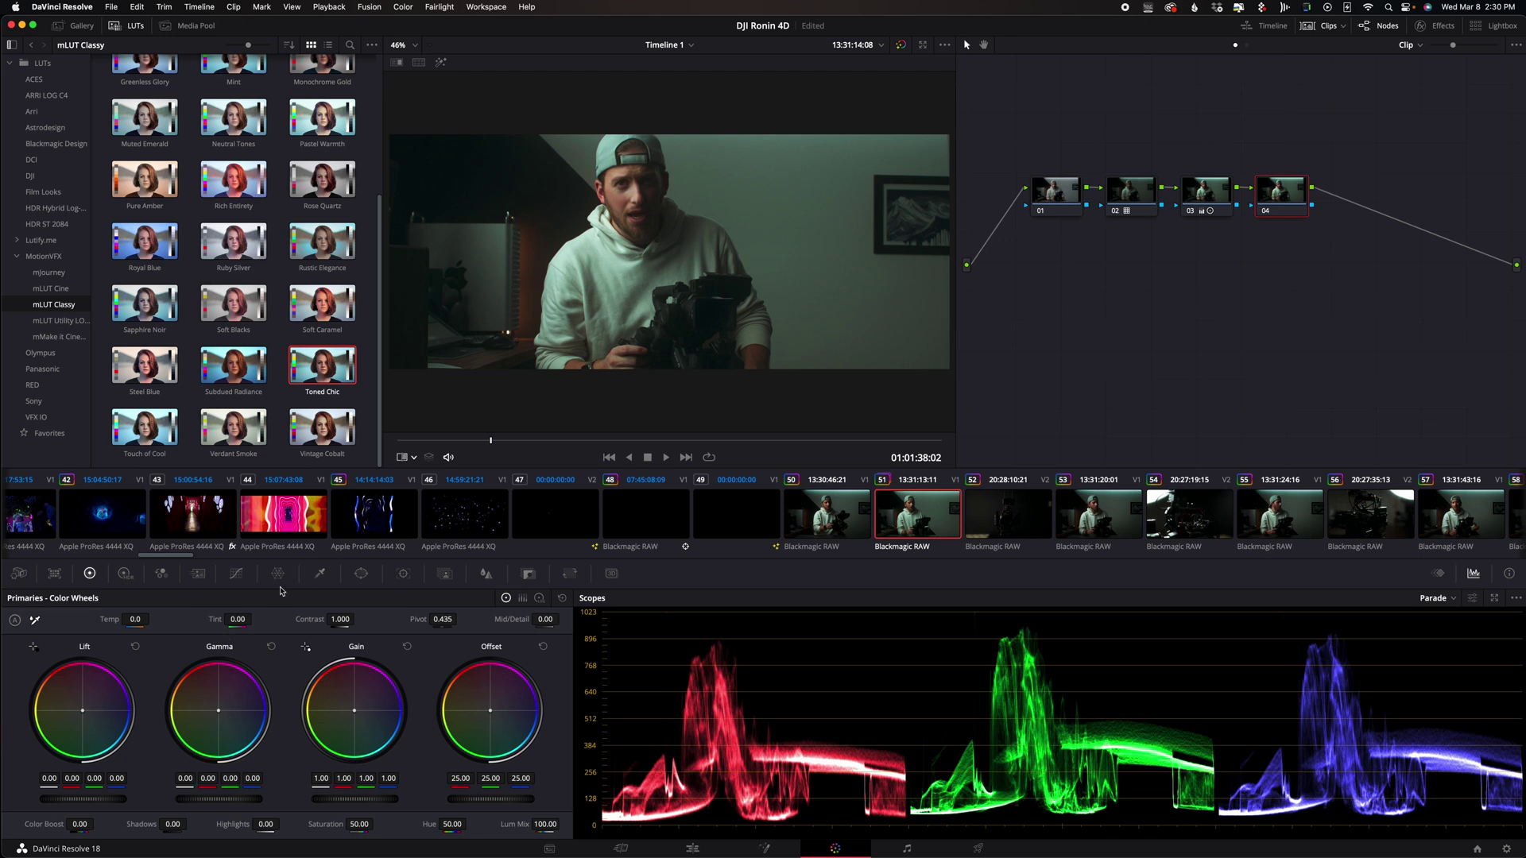
Give node 04 a soft, inverted elliptical window shaped around the subject
left_click(361, 574)
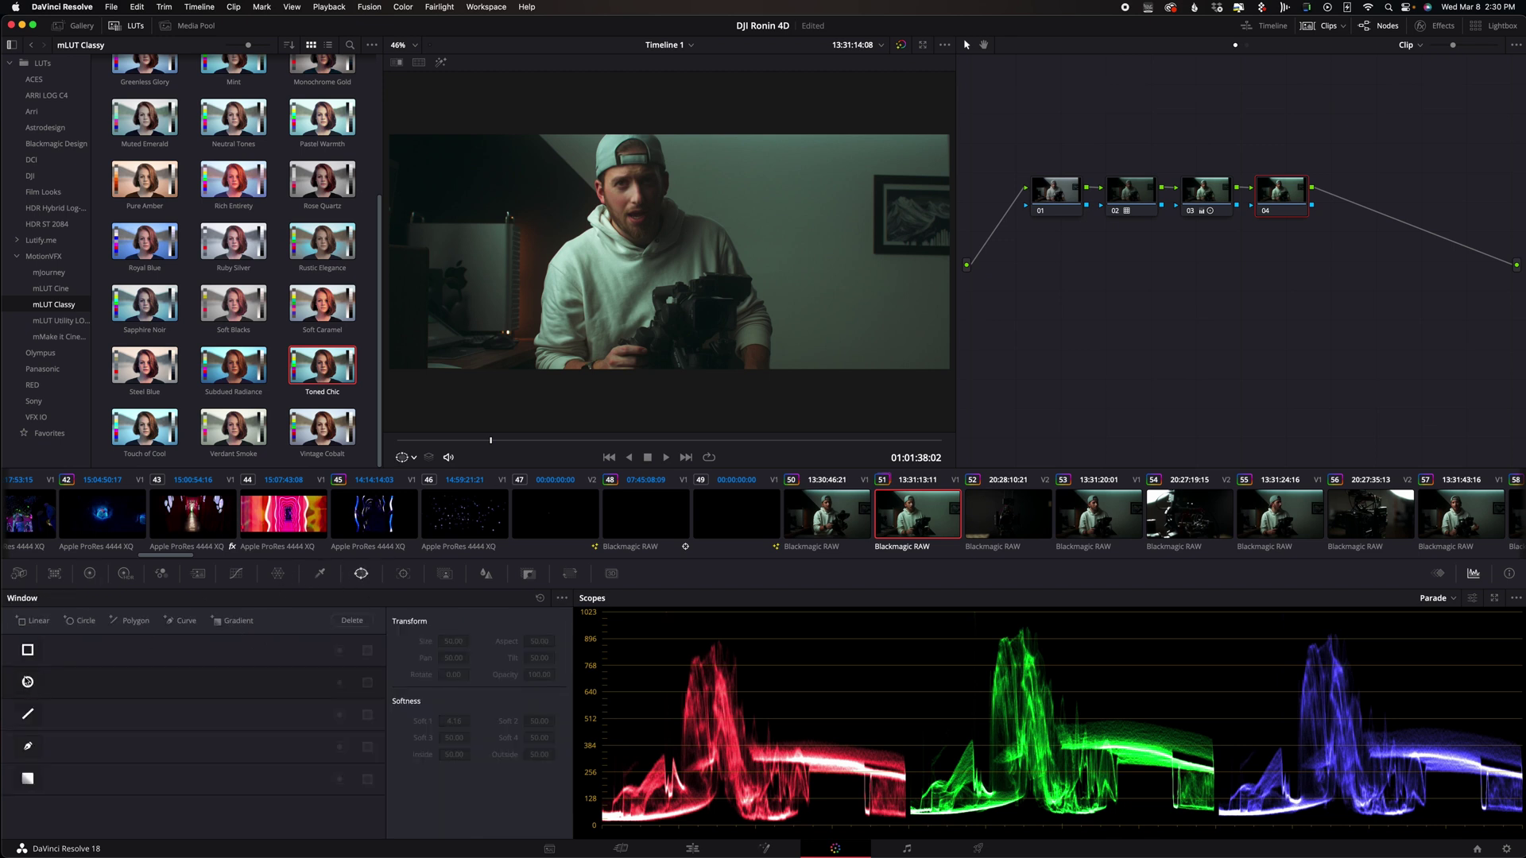
left_click(27, 682)
left_click_drag(674, 167, 672, 59)
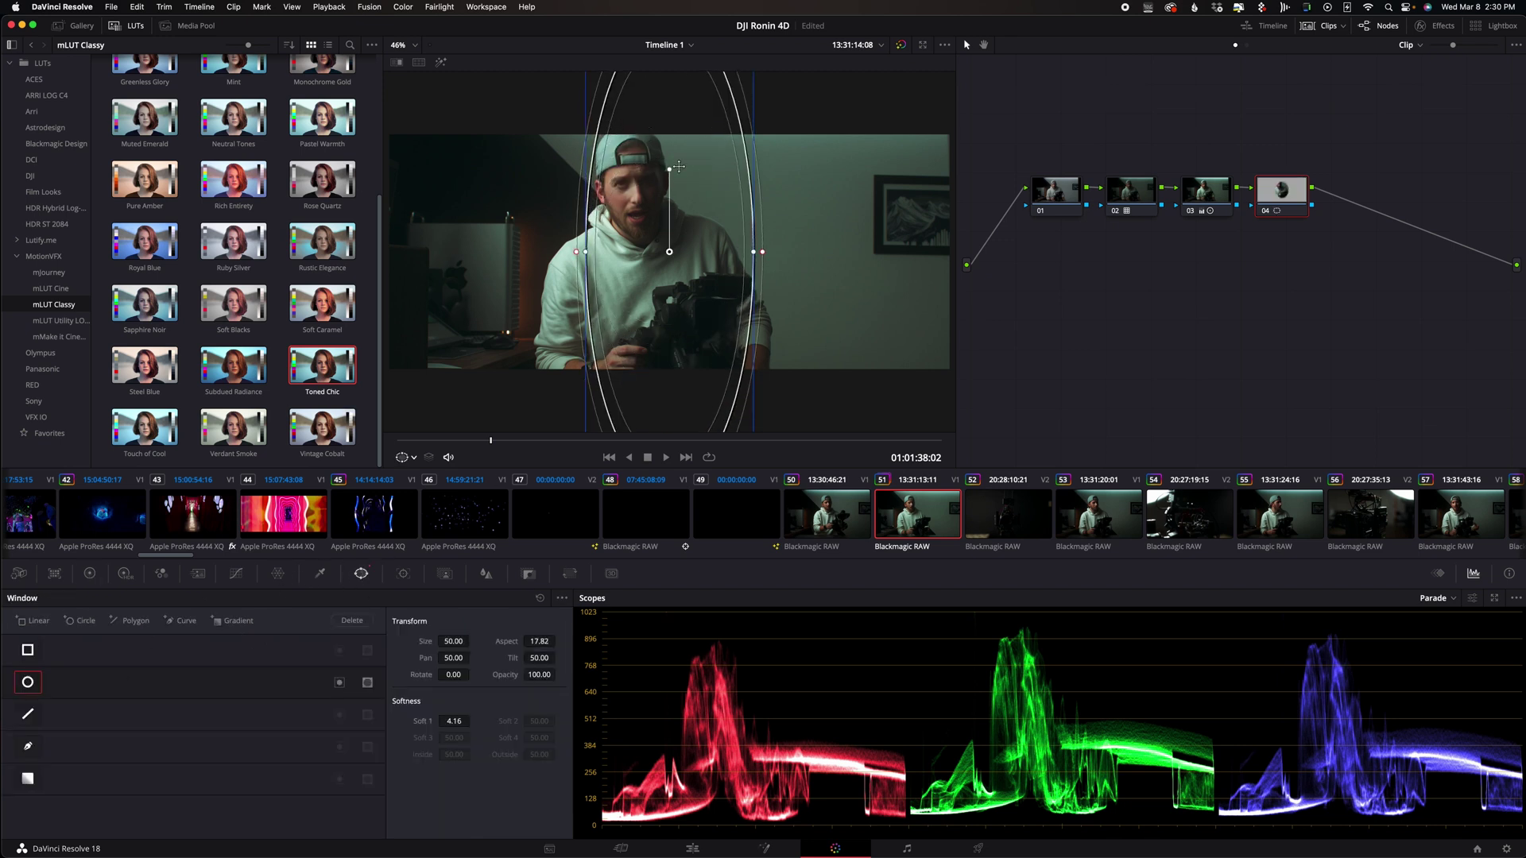
left_click_drag(669, 169, 682, 178)
left_click_drag(727, 284, 795, 310)
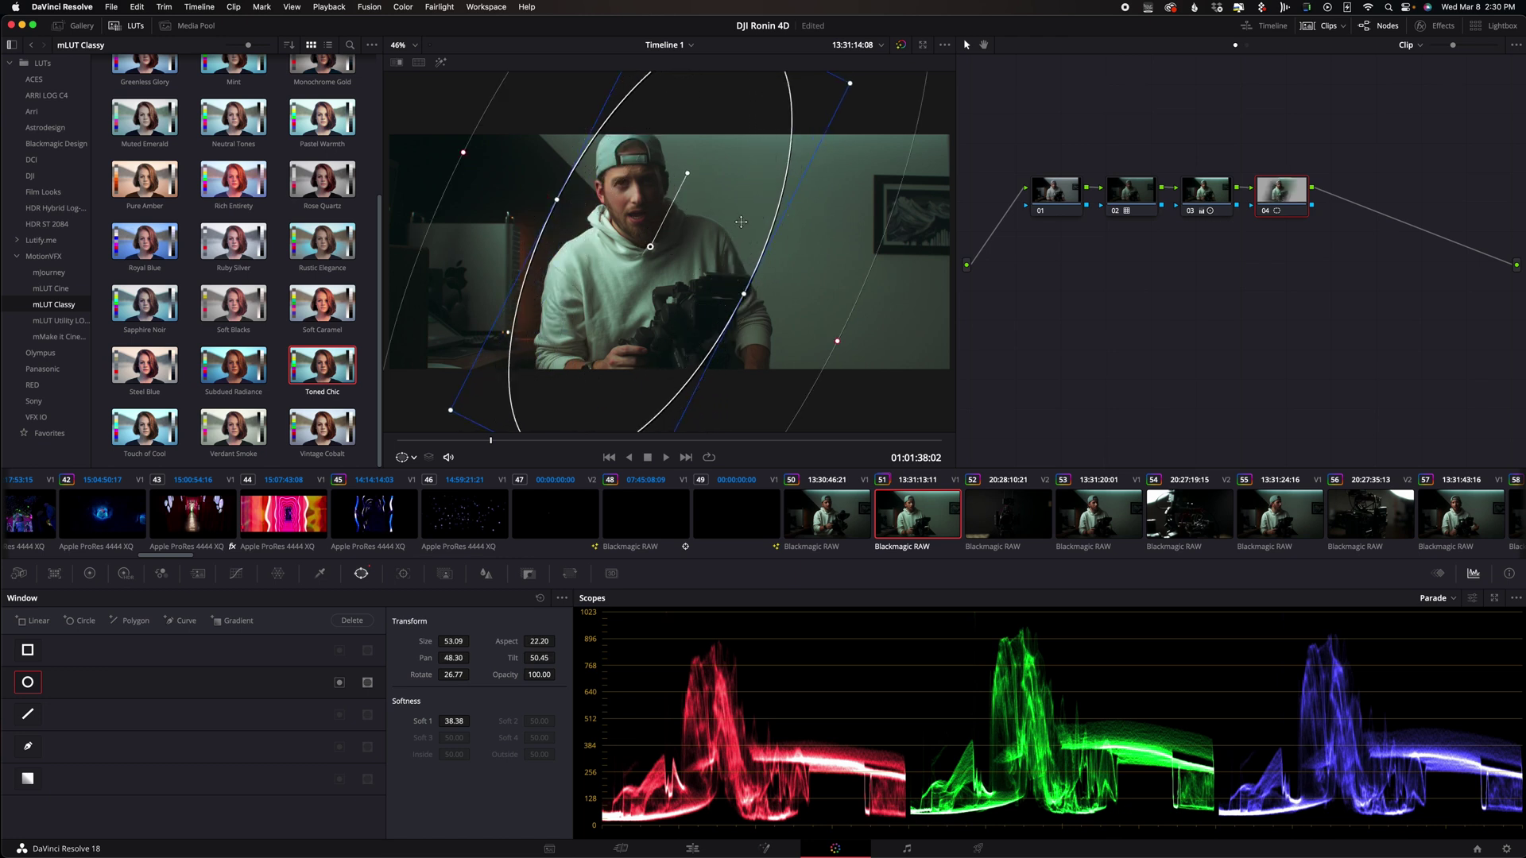
left_click_drag(689, 173, 680, 171)
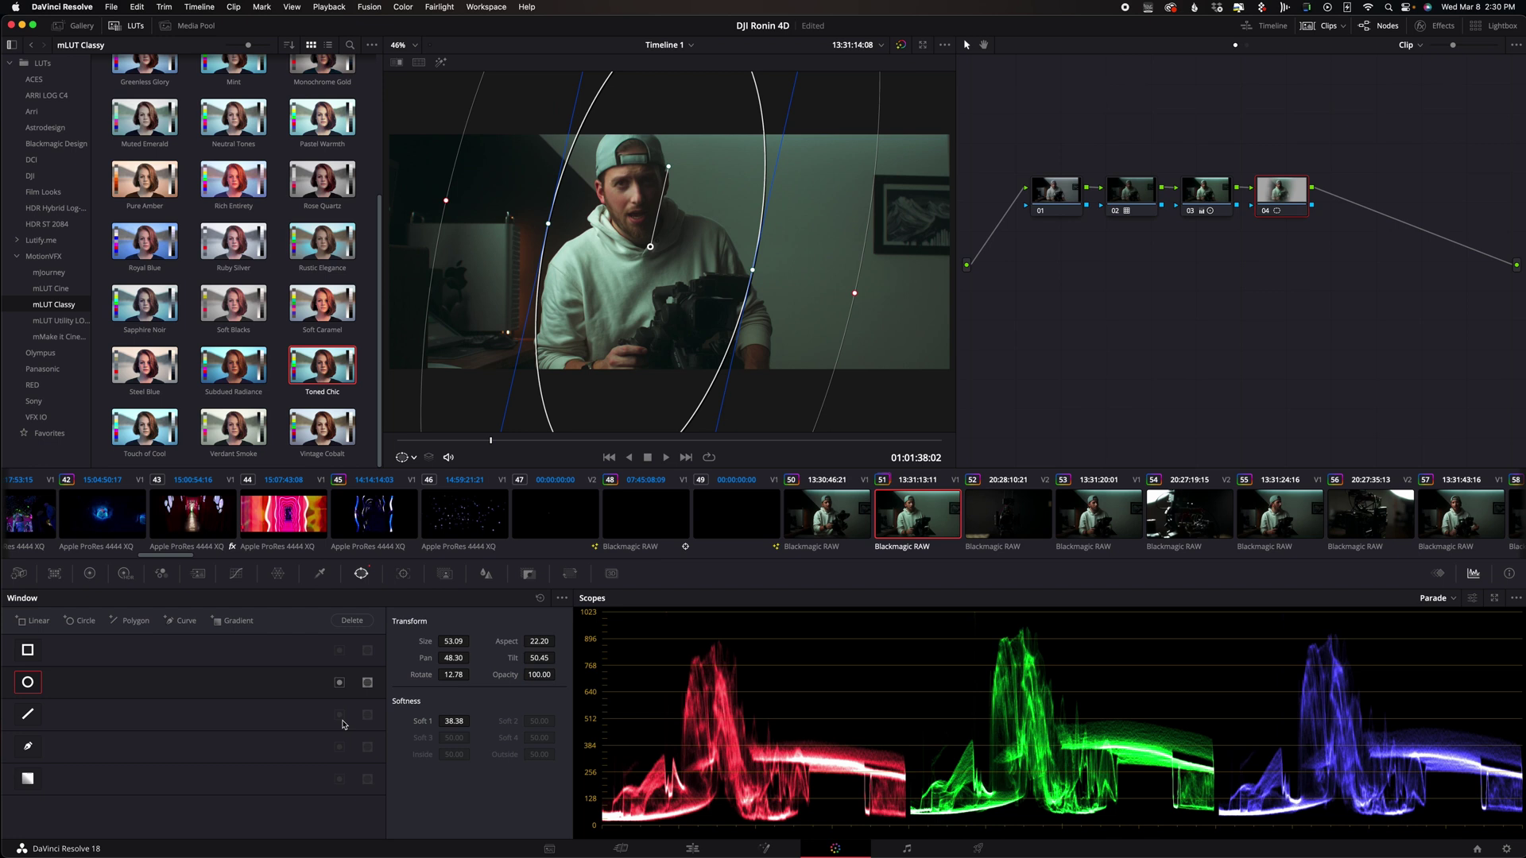
left_click(339, 683)
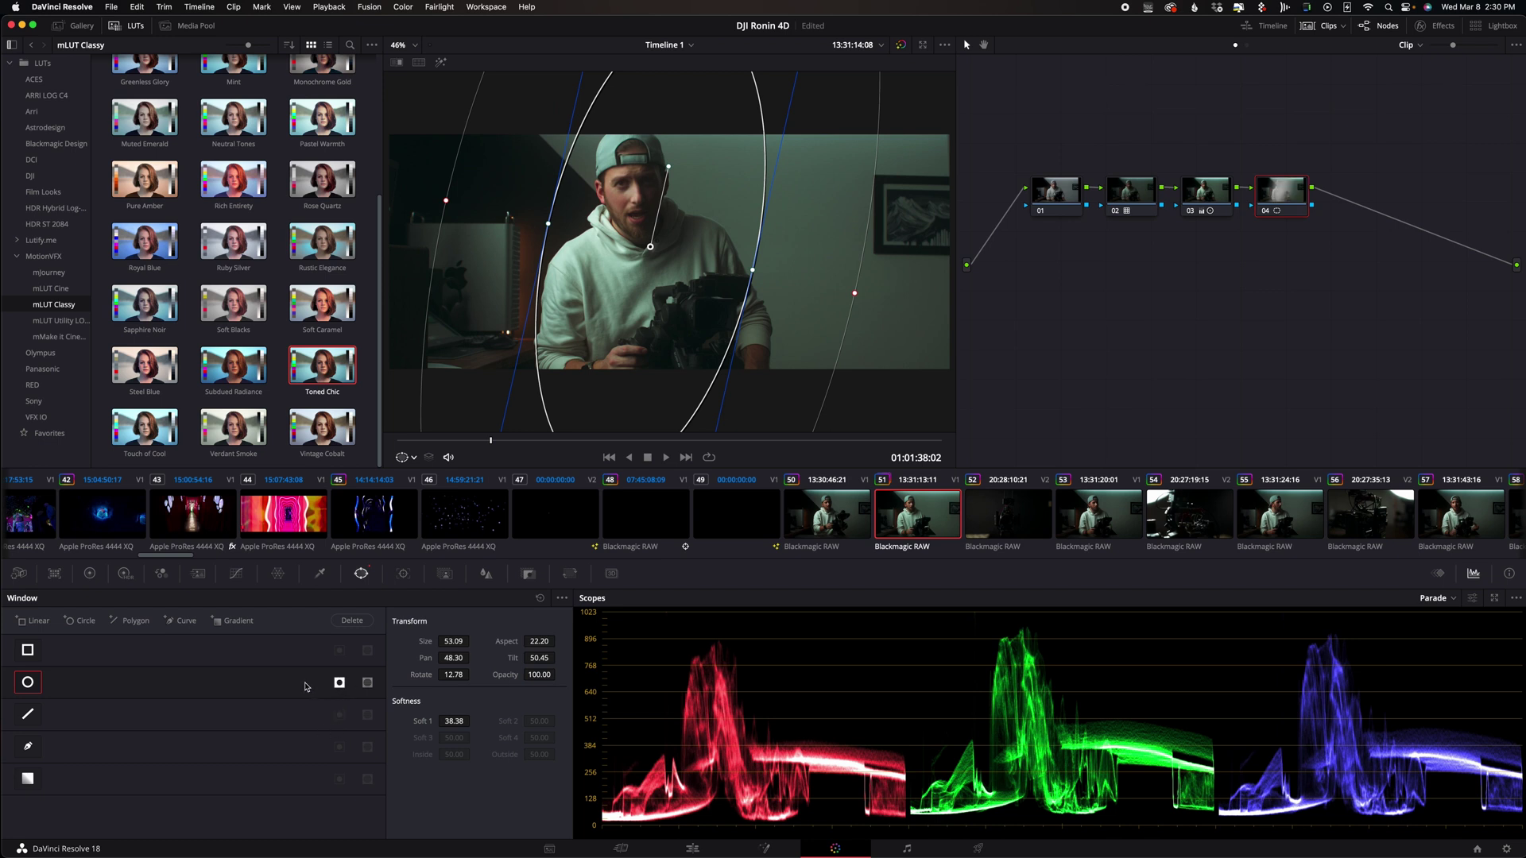
Pull node 04's luminance curve down to darken the surroundings, toggling the node to compare
scroll(236, 574, "right", 10)
left_click(236, 573)
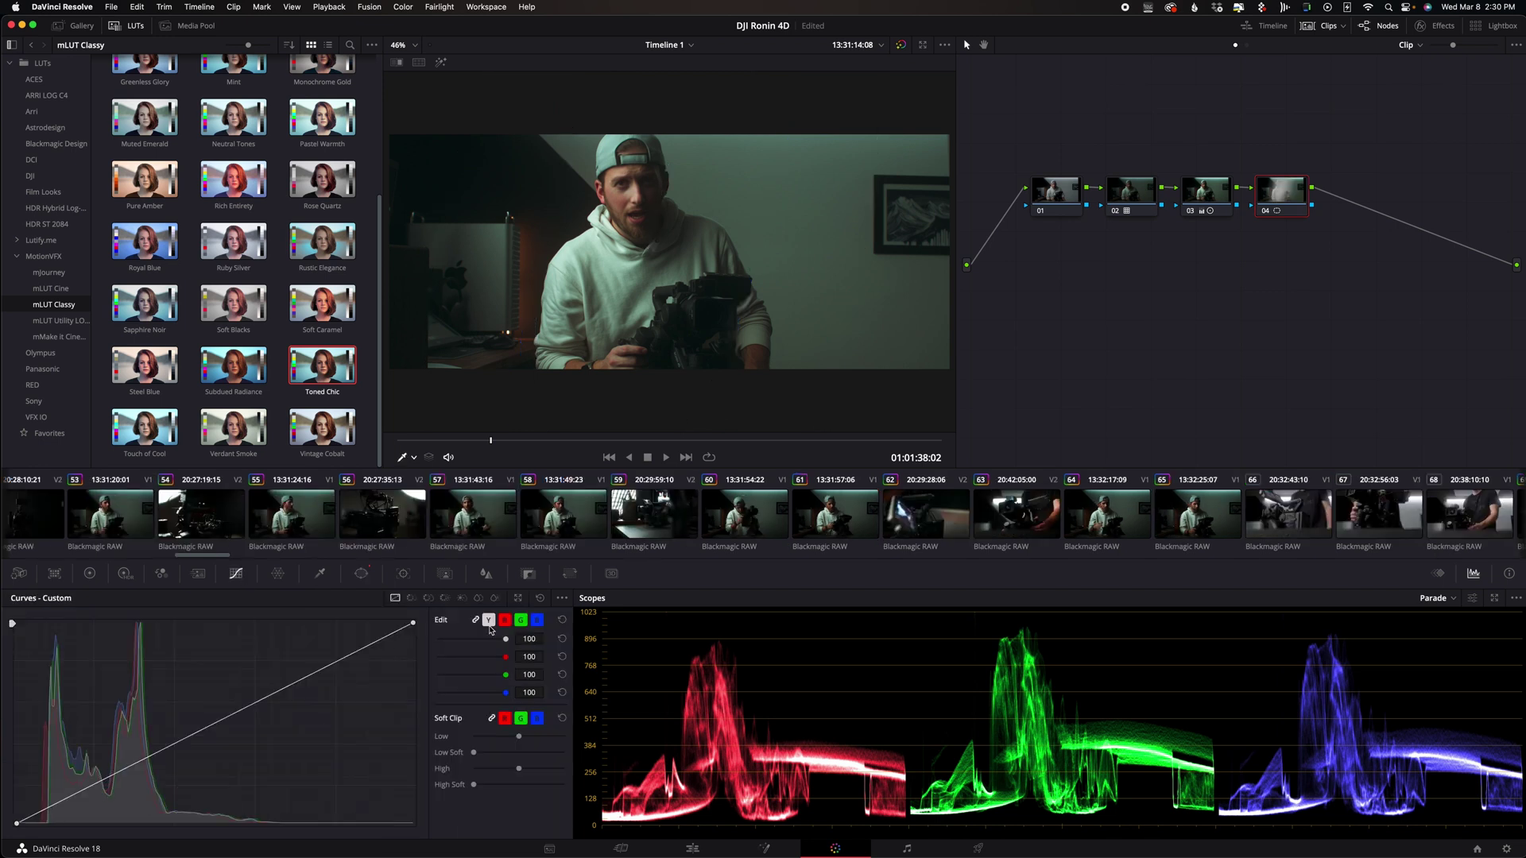
left_click(489, 621)
left_click_drag(226, 722, 234, 732)
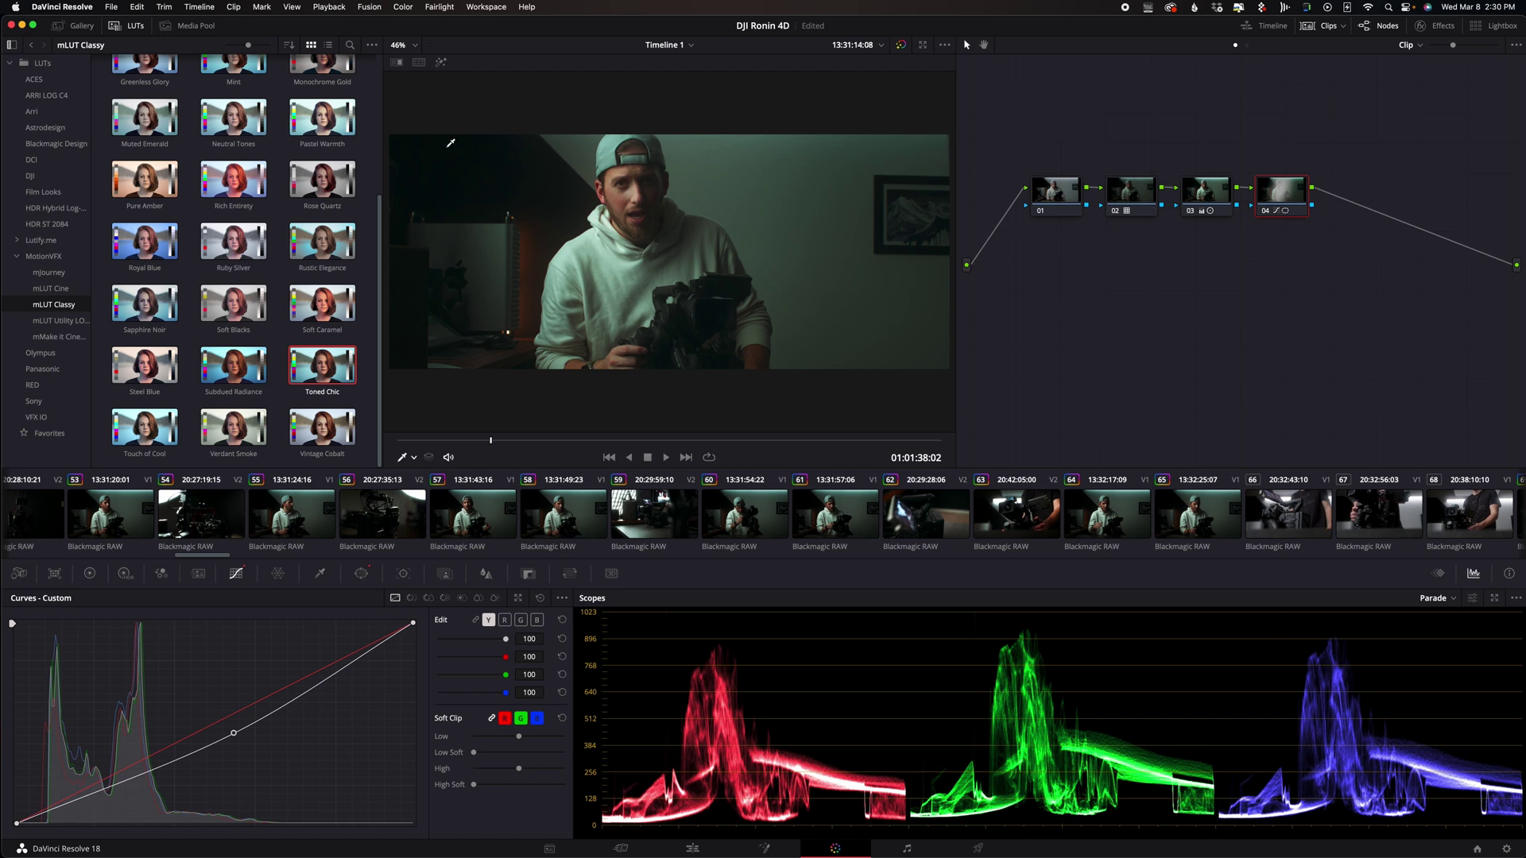
left_click(1267, 211)
left_click(1267, 211)
left_click(1267, 211)
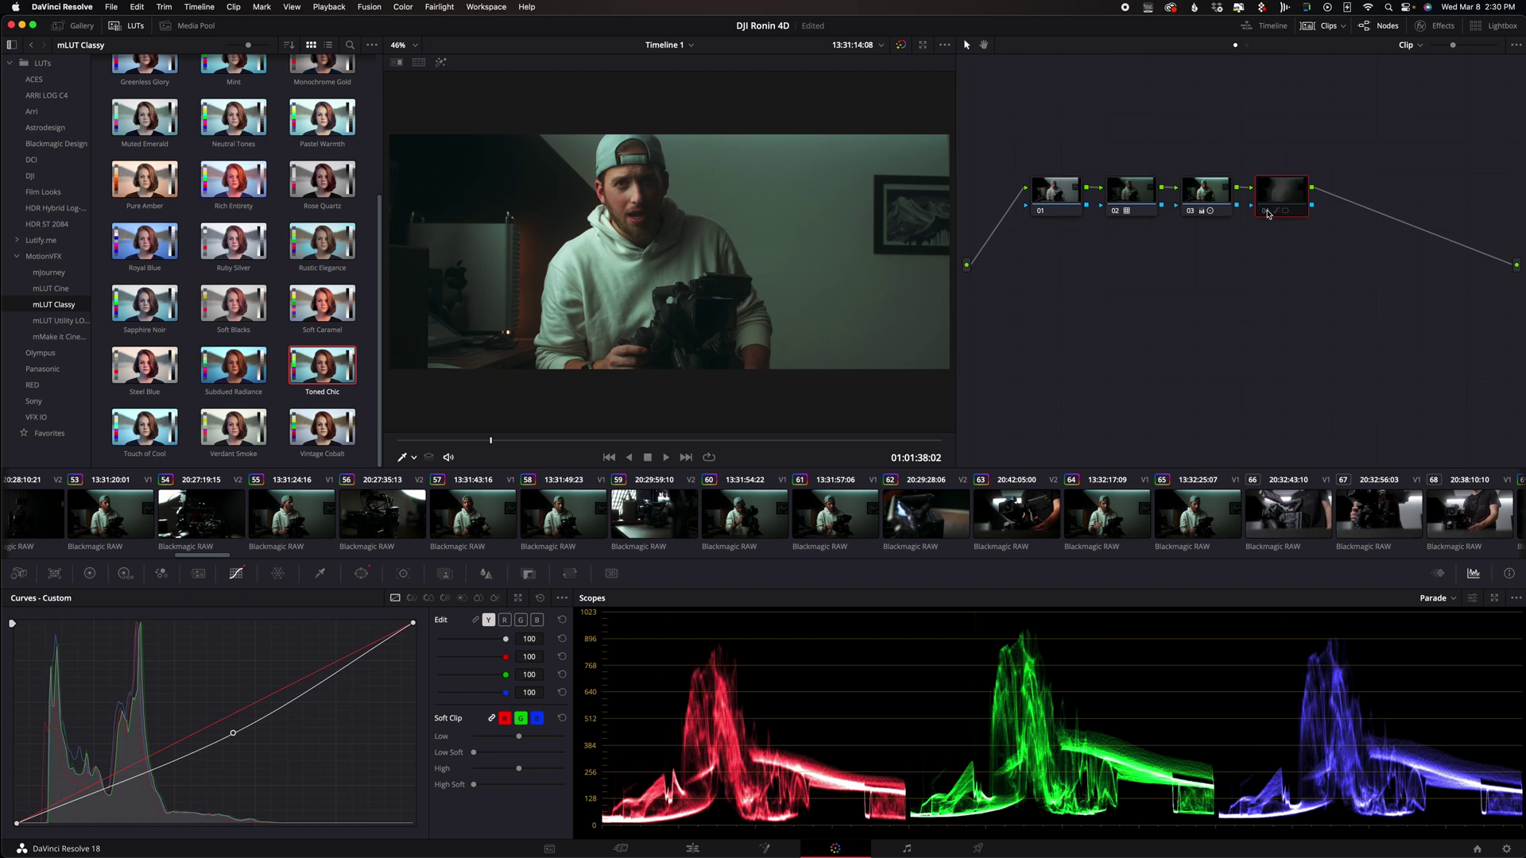
key("ctrl+d")
Add node 05 after node 04 with an S-curve lifting highlights and lowering shadows
right_click(1271, 198)
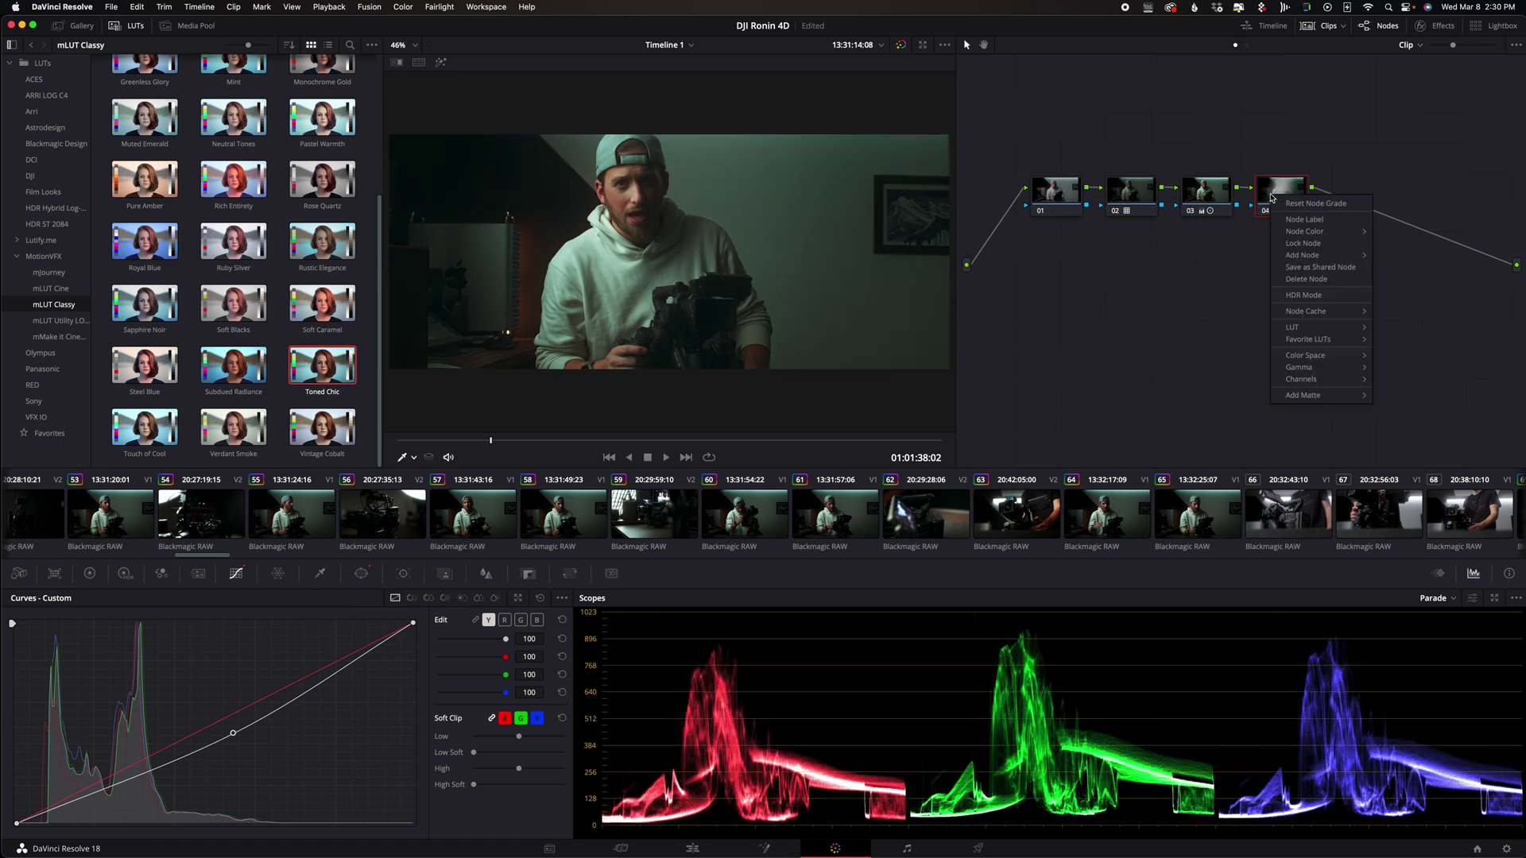
mouse_move(1333, 256)
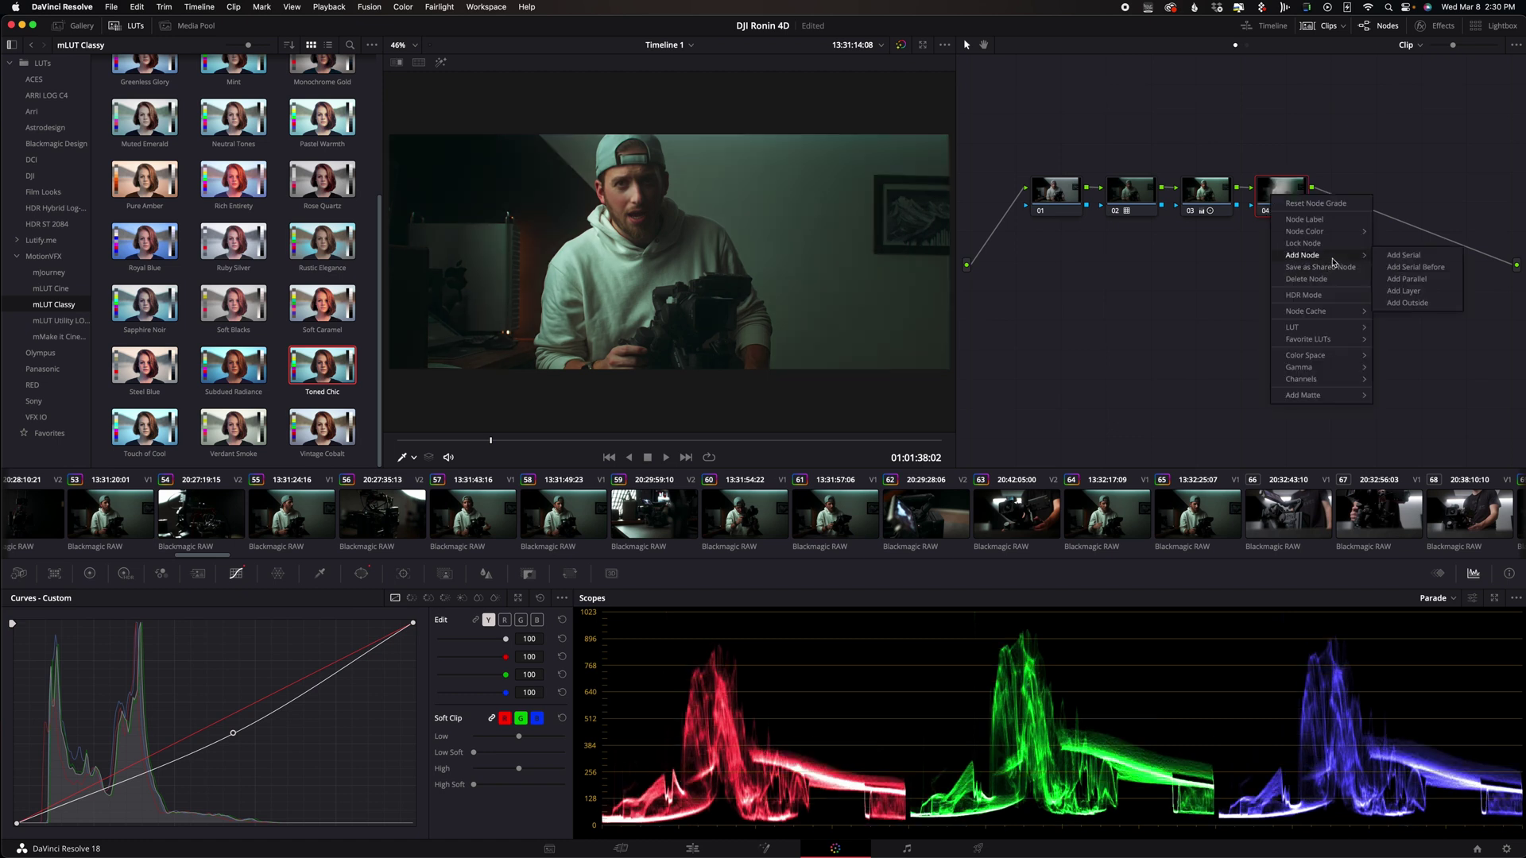
left_click(1402, 304)
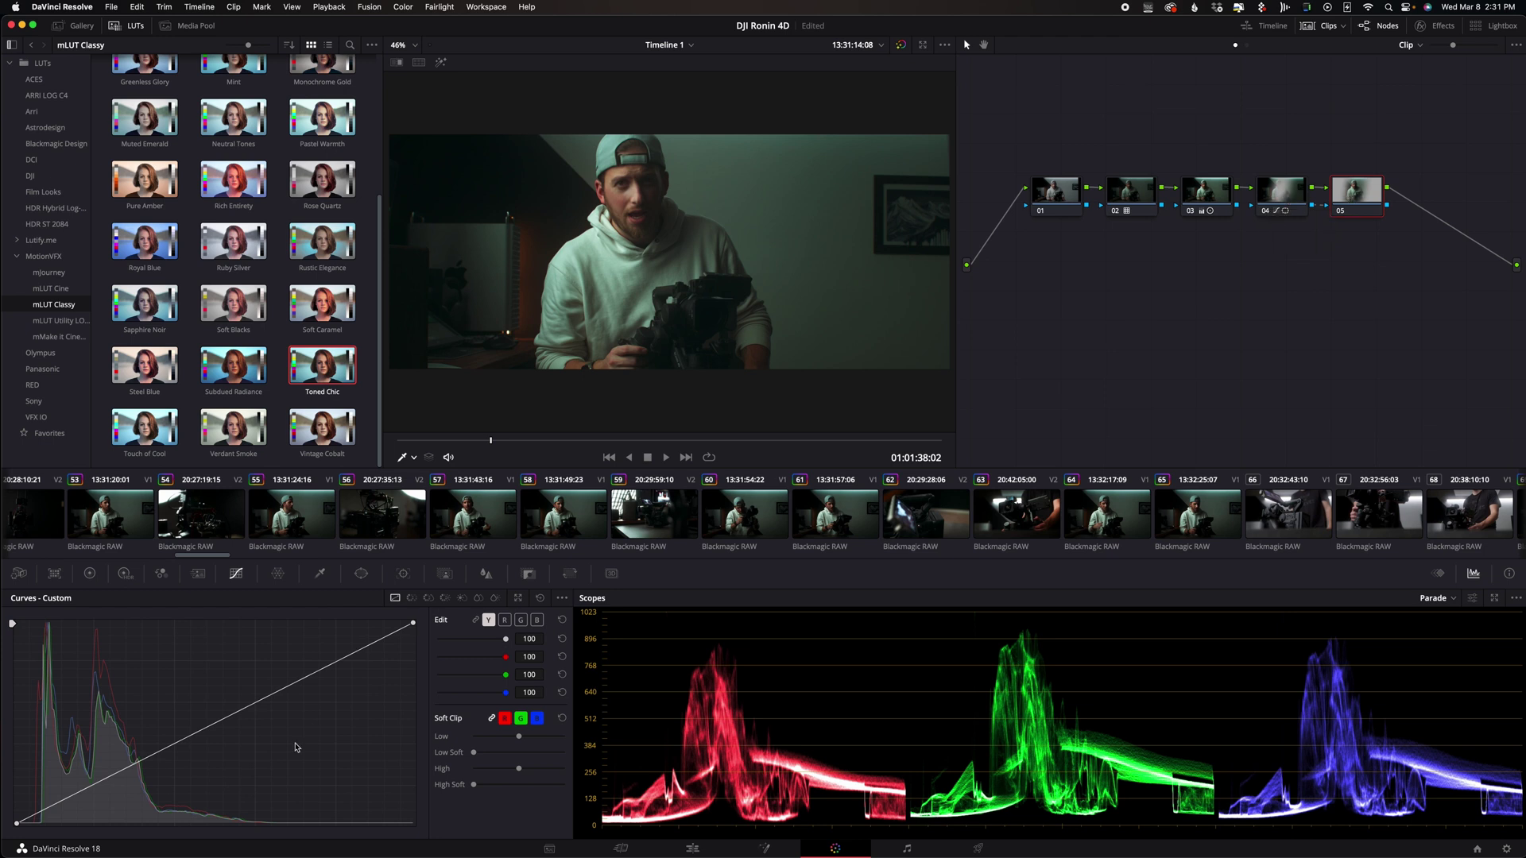
left_click_drag(337, 665, 333, 660)
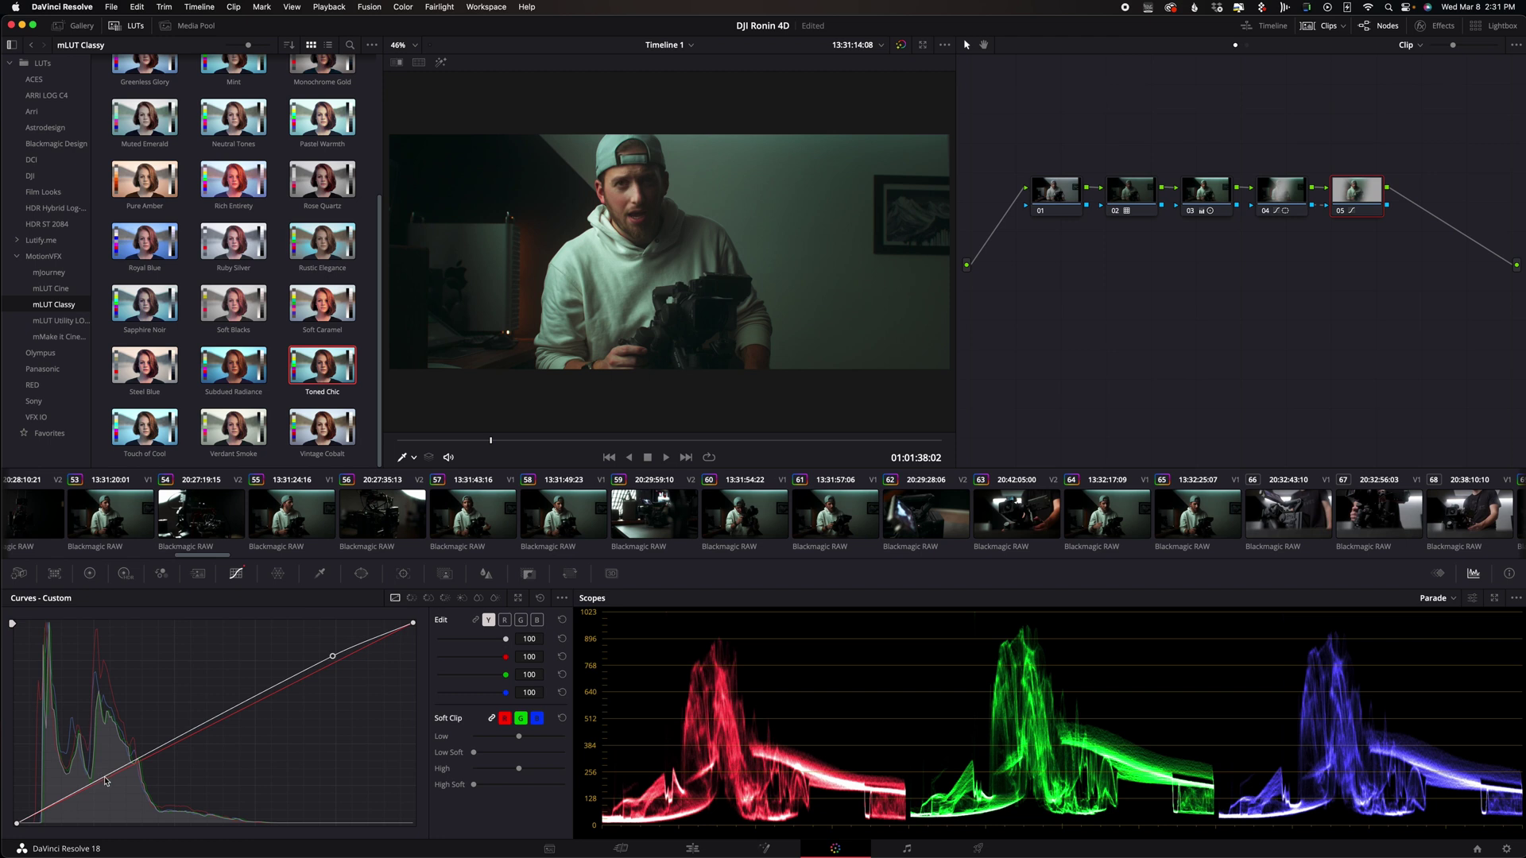
left_click_drag(105, 781, 107, 779)
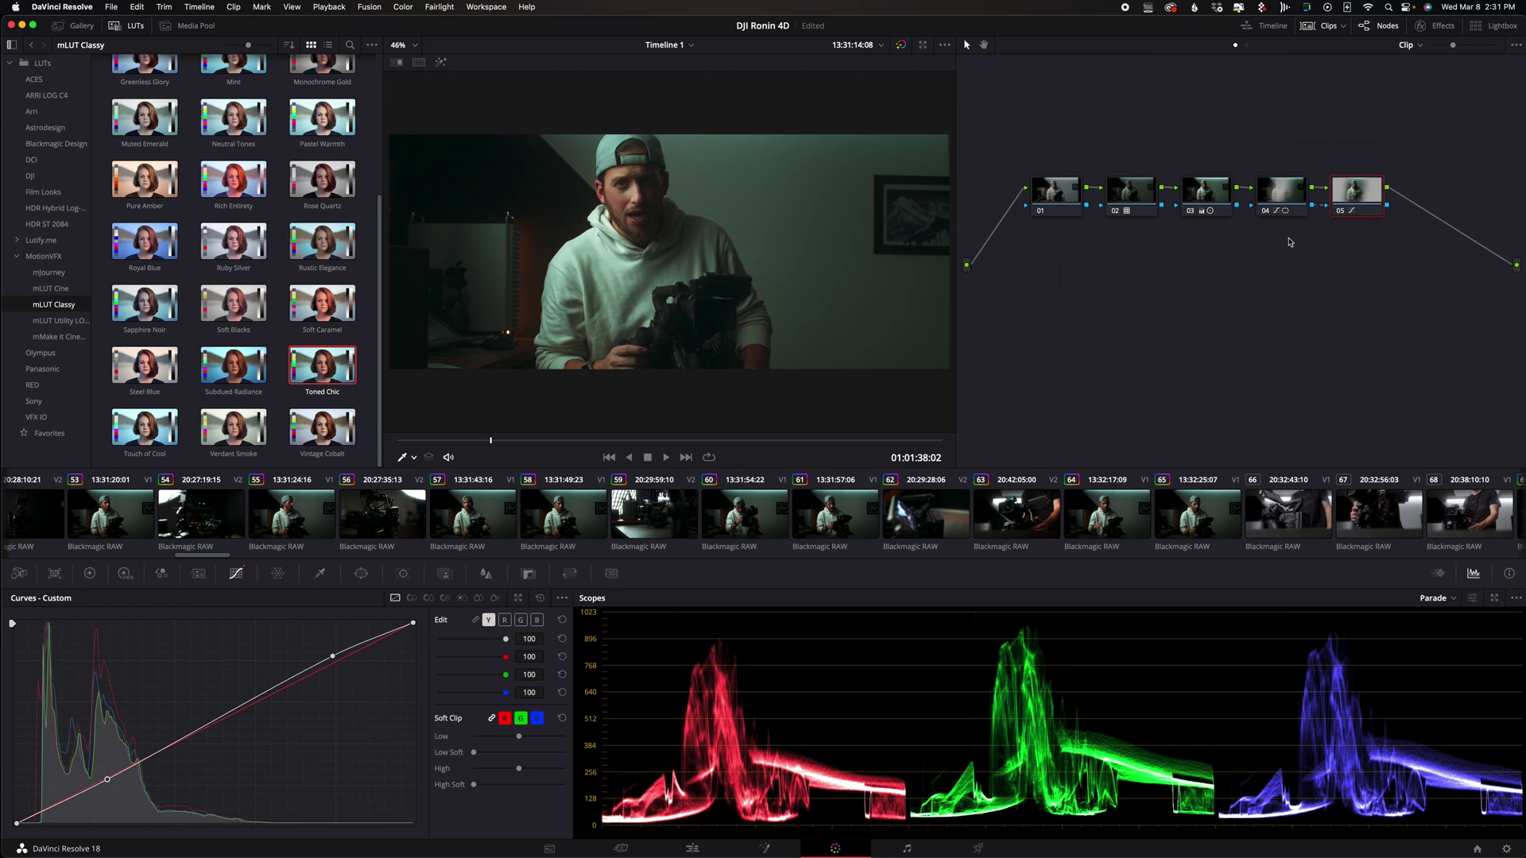
Set node 03's saturation to 53.20 and tint to 7.50, then compare with the ungraded picture
left_click(1340, 212)
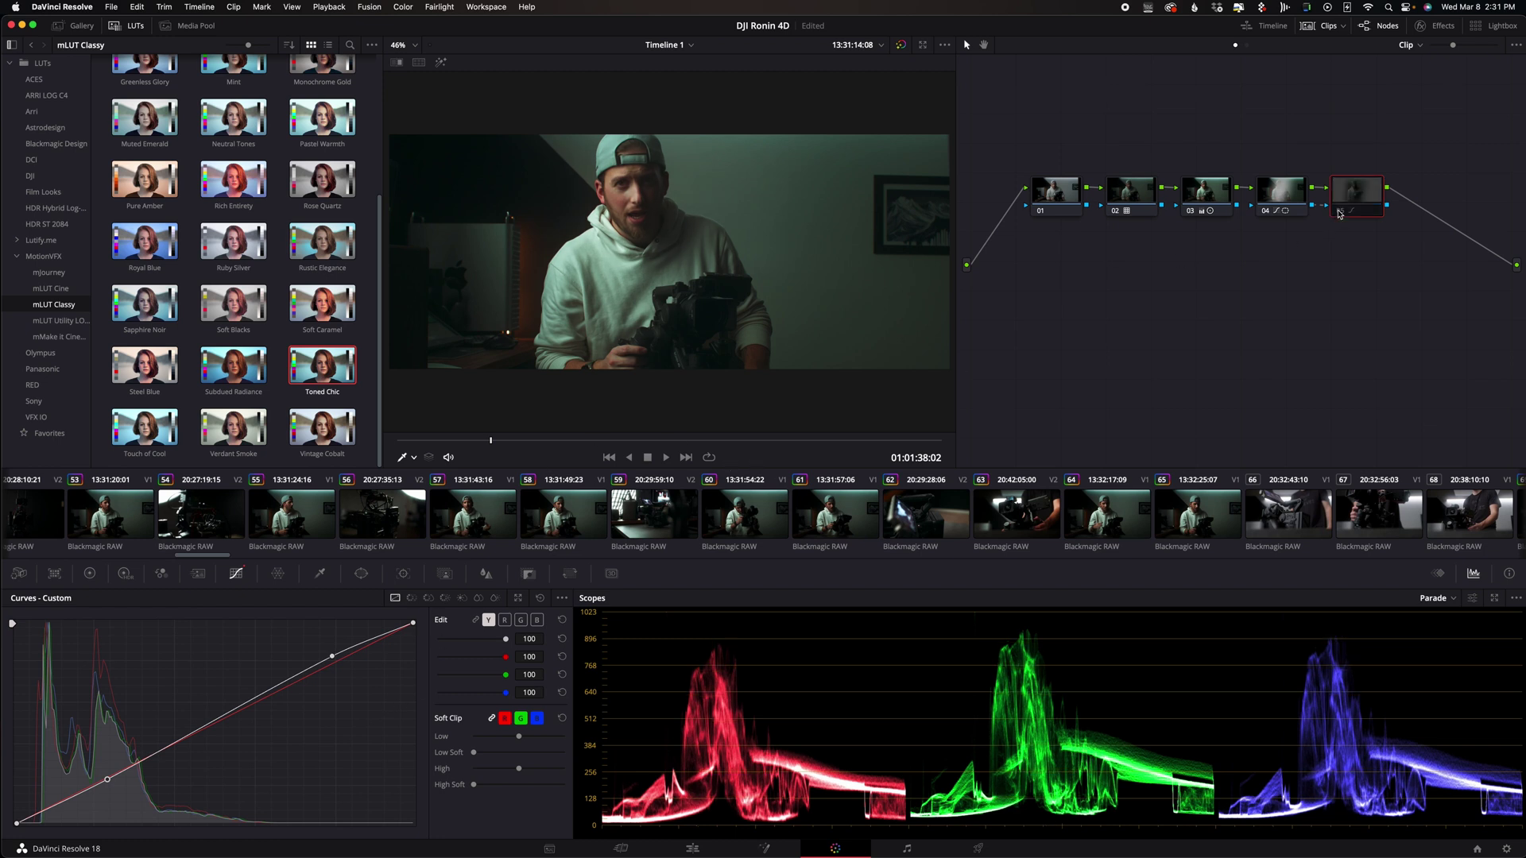
left_click(1340, 213)
left_click(1203, 198)
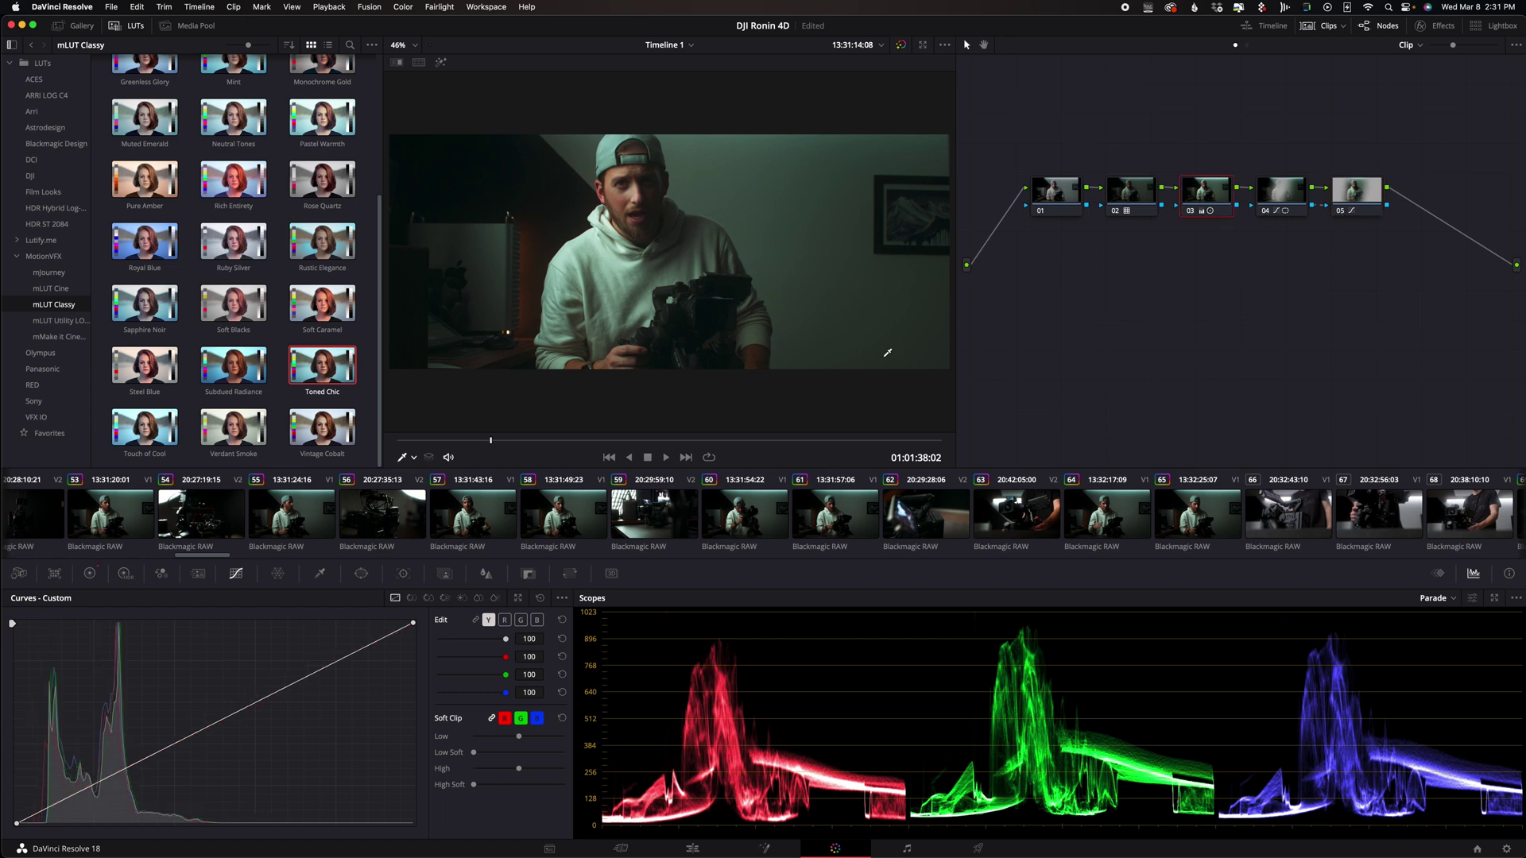
left_click(89, 573)
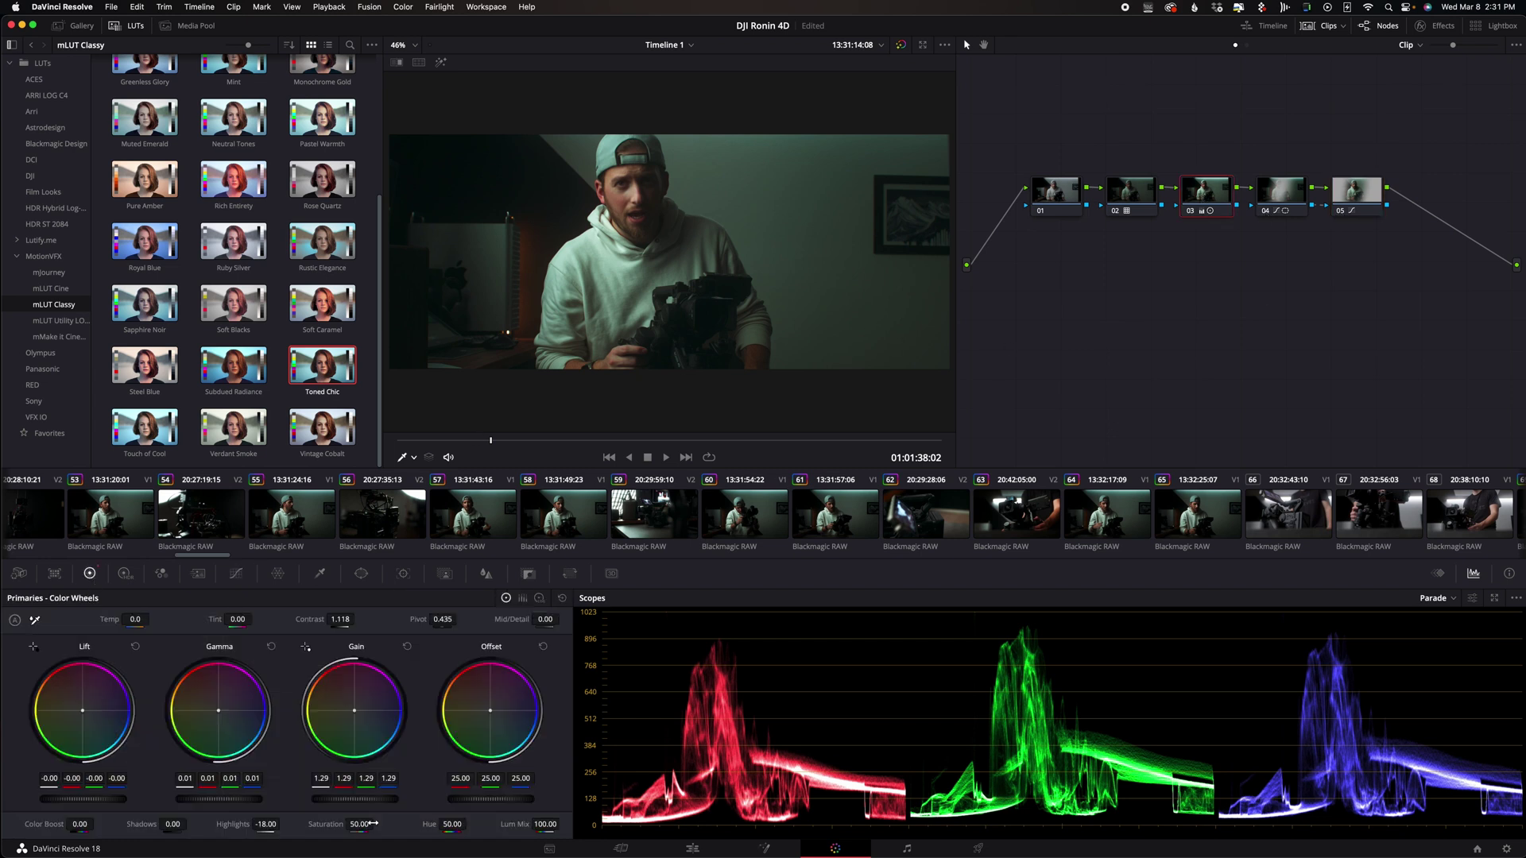
left_click_drag(366, 824, 372, 824)
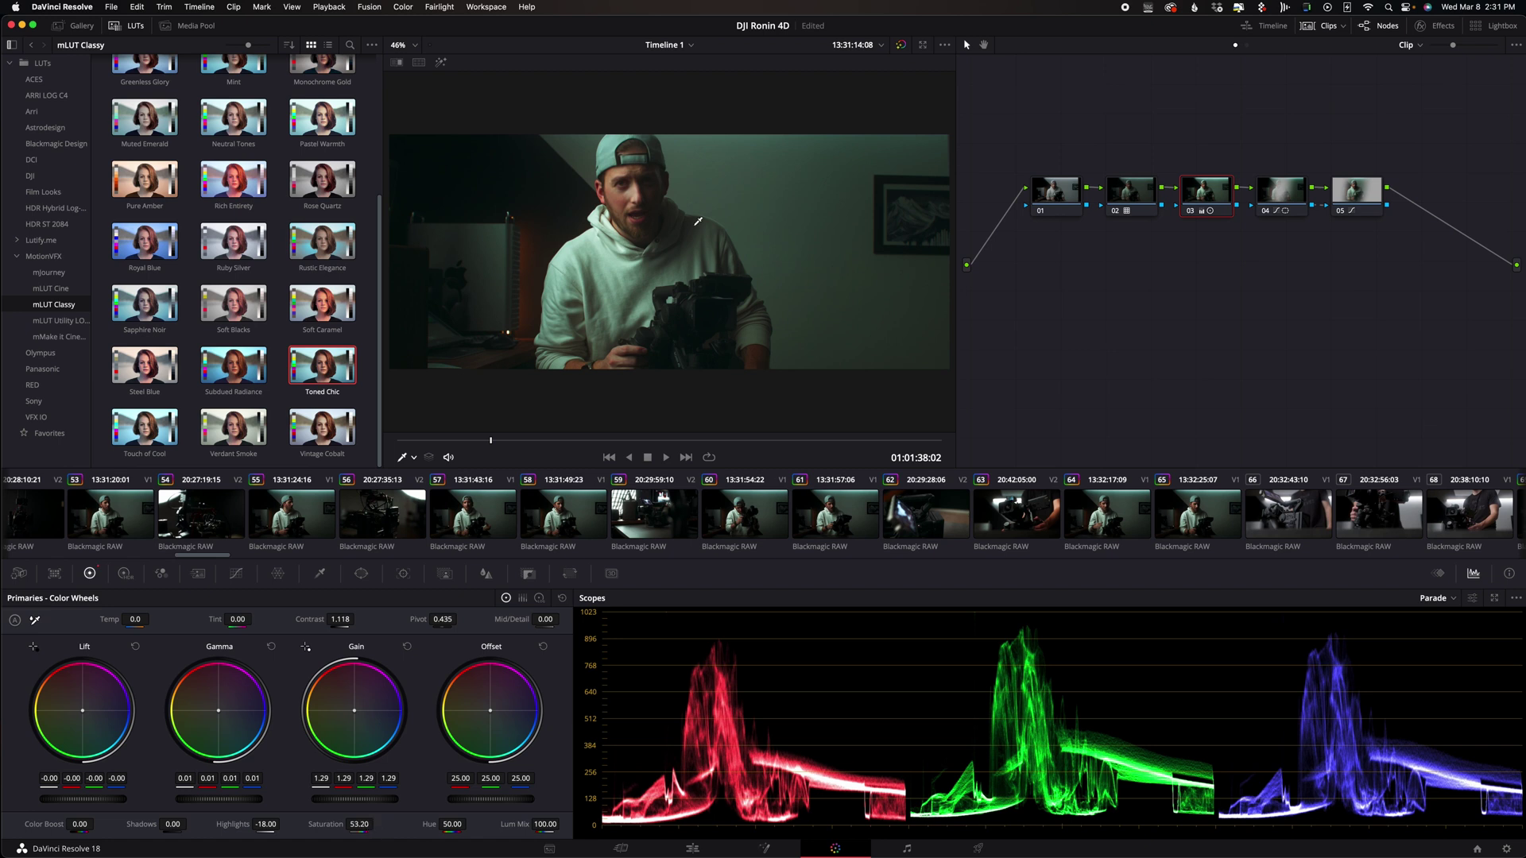
left_click_drag(238, 619, 238, 619)
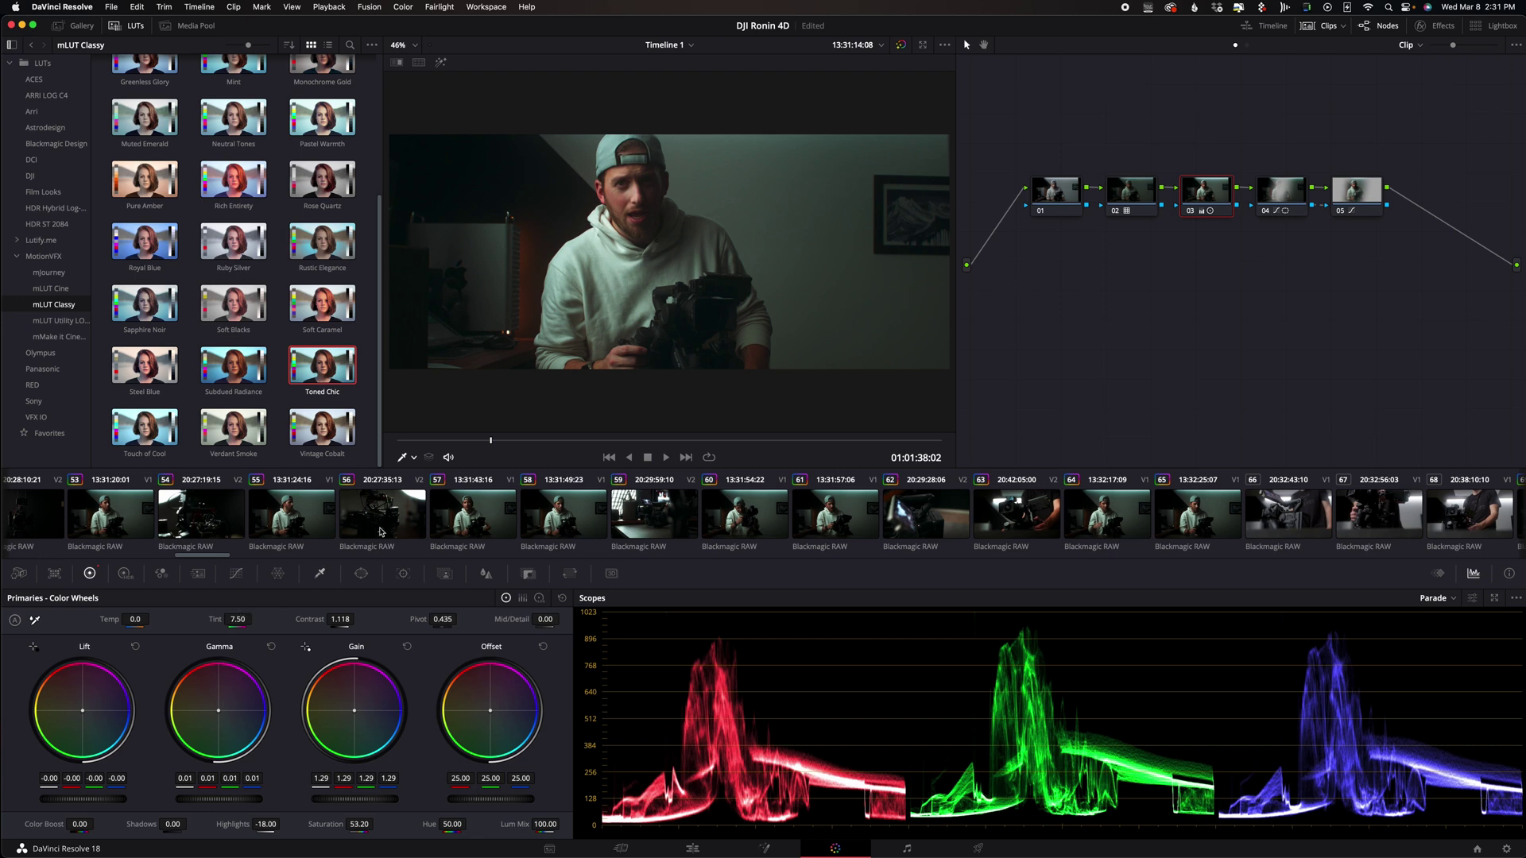
left_click(901, 45)
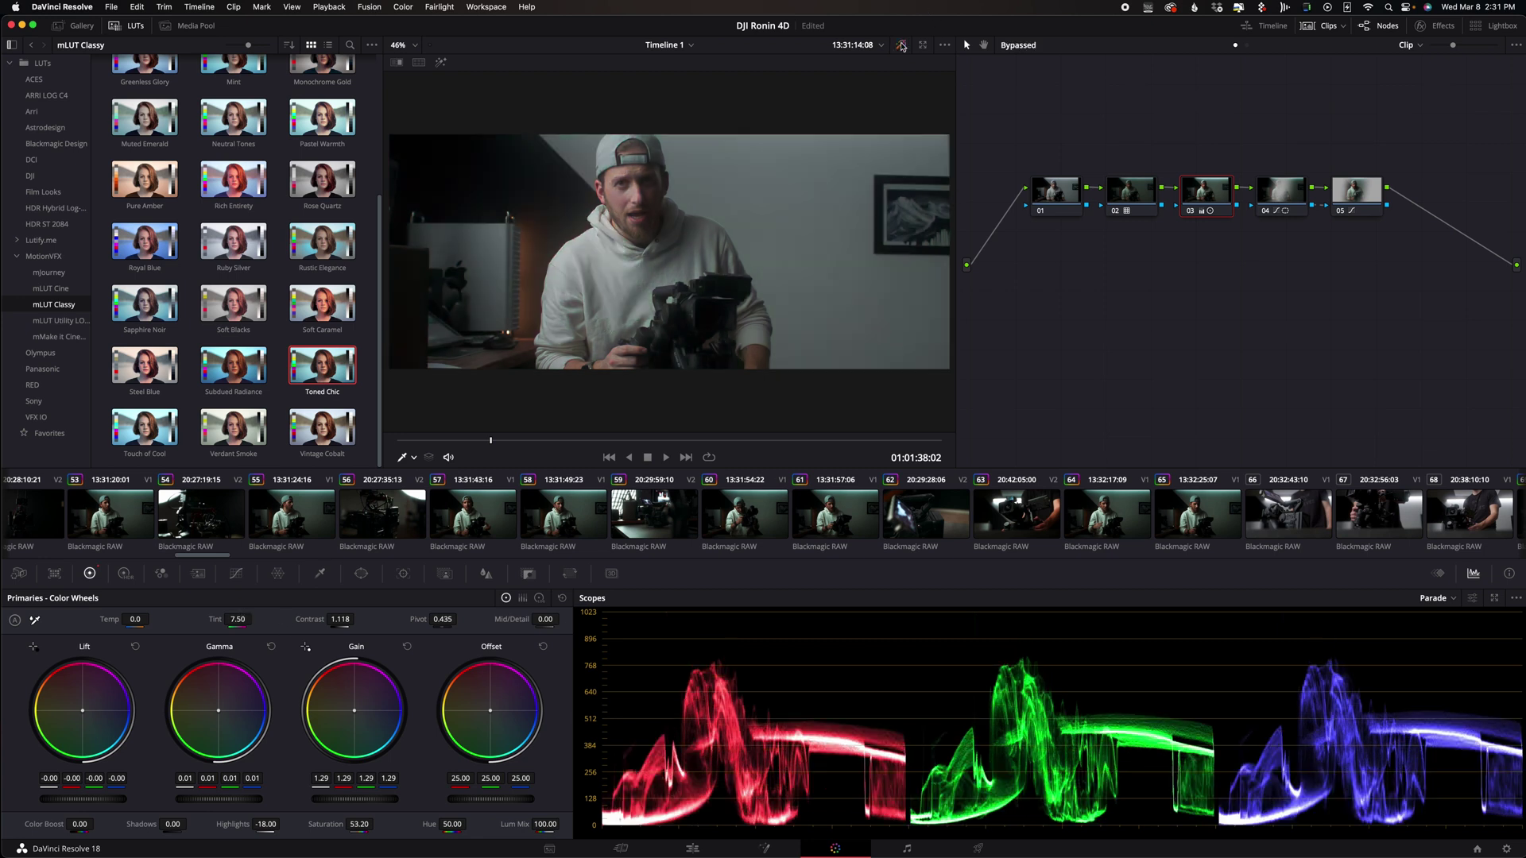
left_click(901, 45)
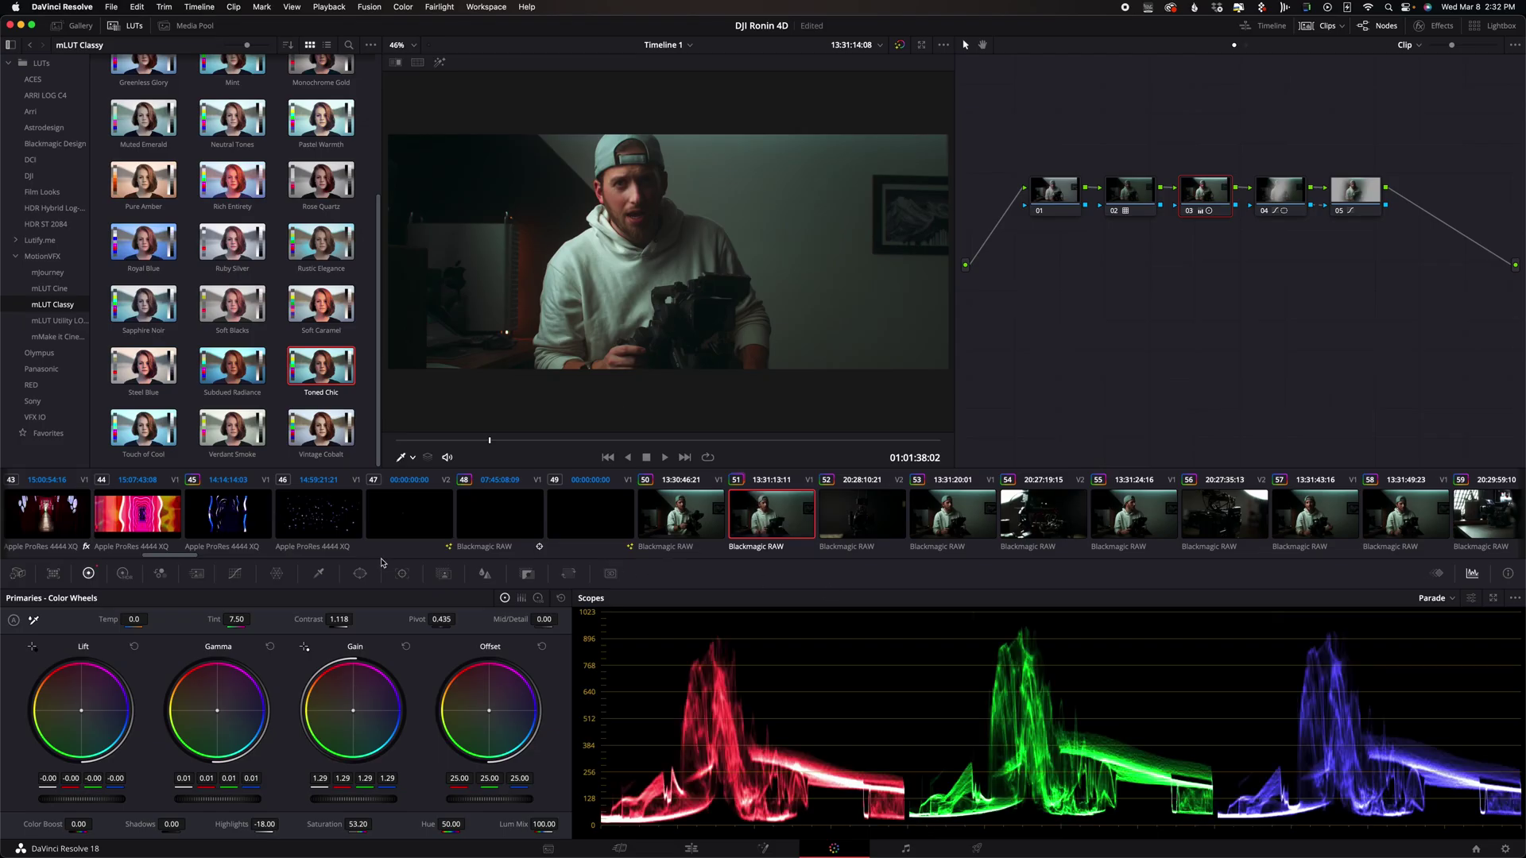
Compare clips 79 and 81 back and forth, ending on clip 79 against the green wall
left_click_drag(187, 558, 150, 560)
left_click(207, 515)
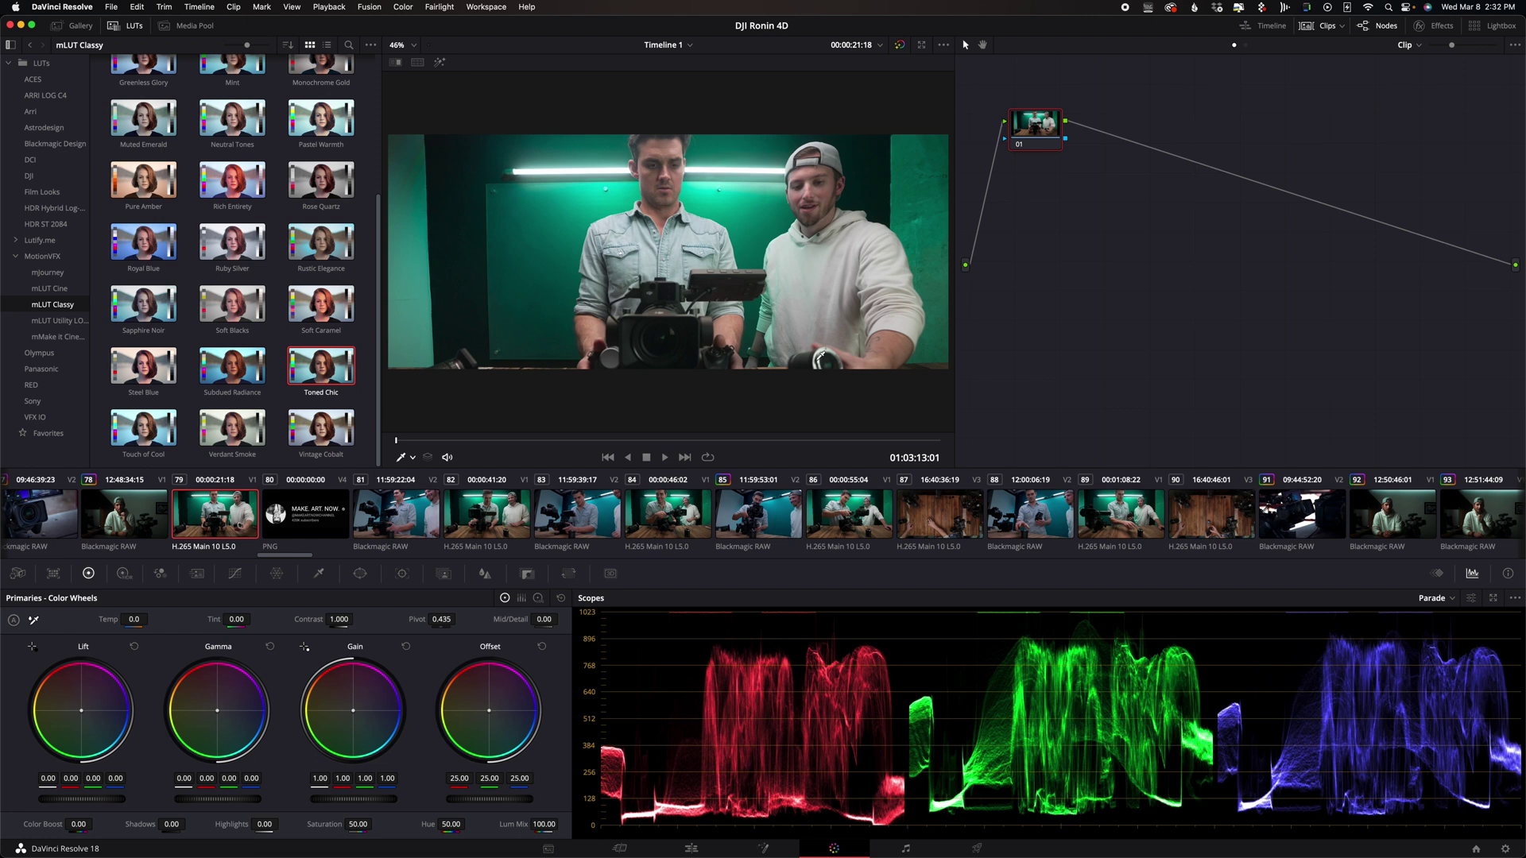
left_click(420, 517)
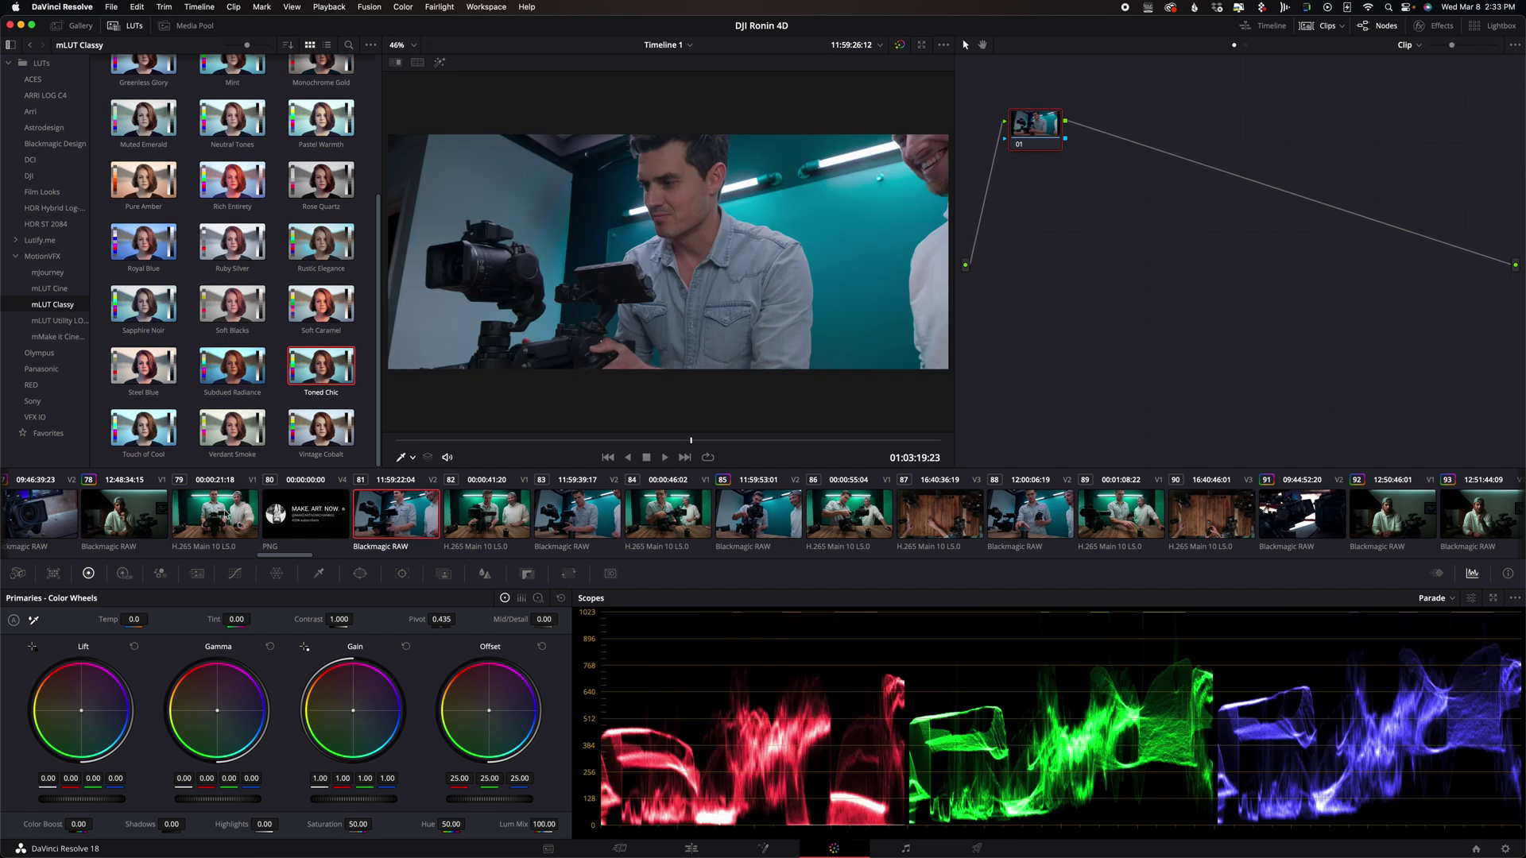
left_click(226, 515)
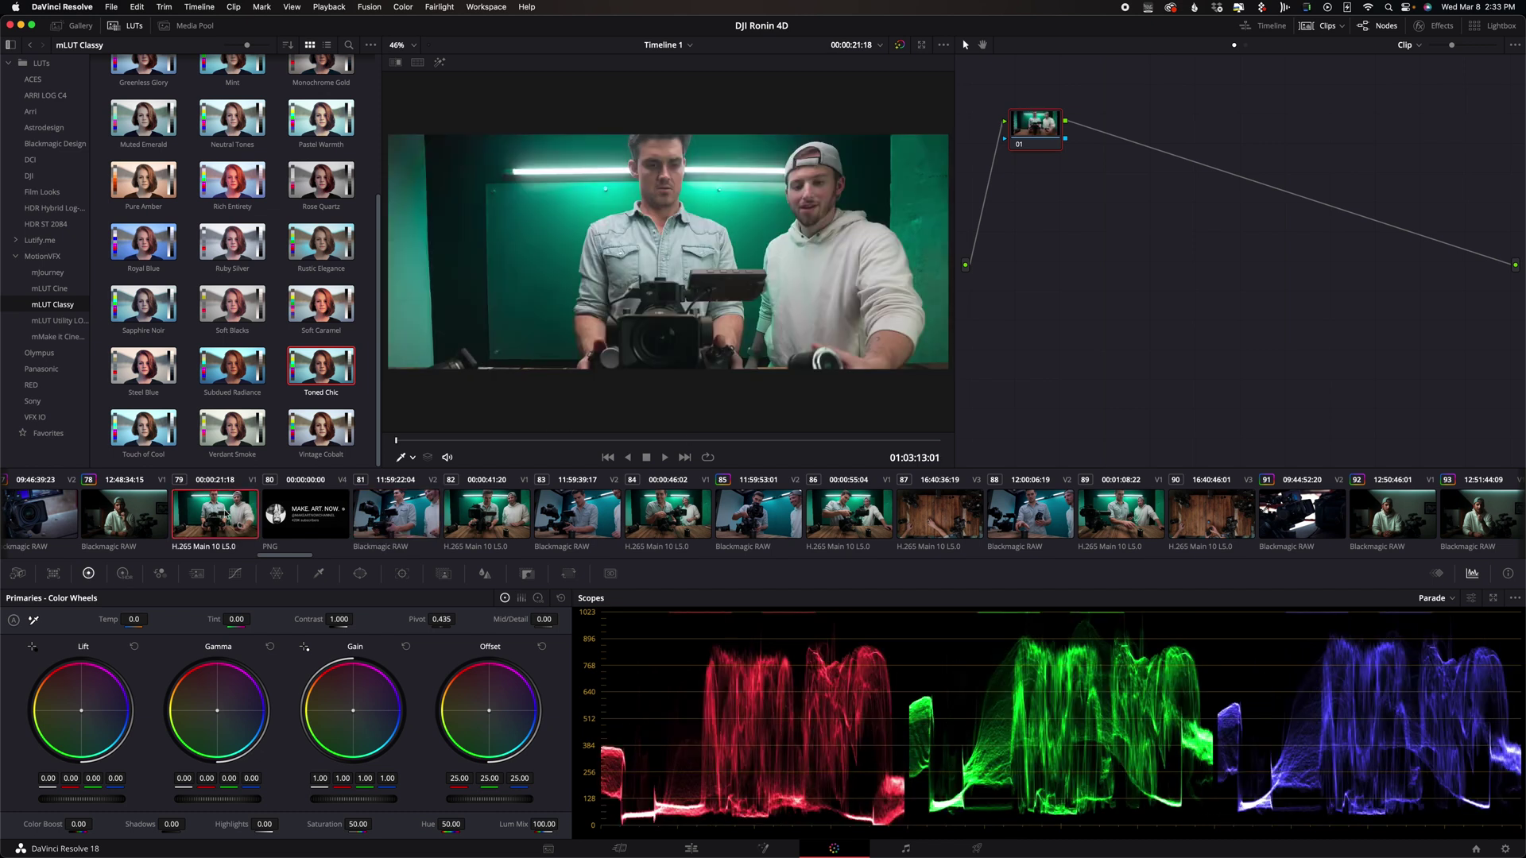
left_click(370, 508)
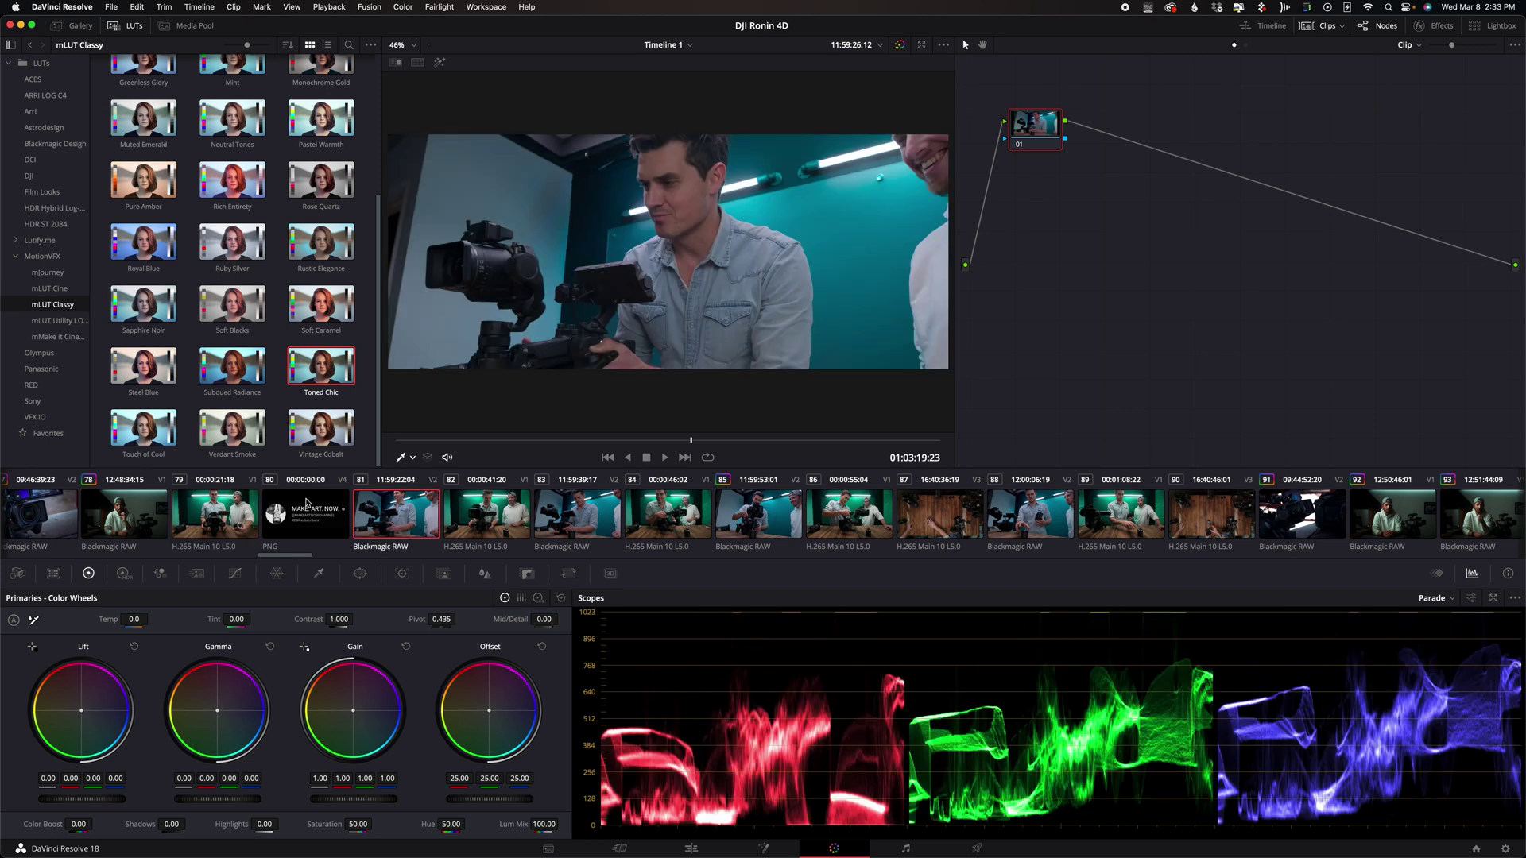
left_click(242, 523)
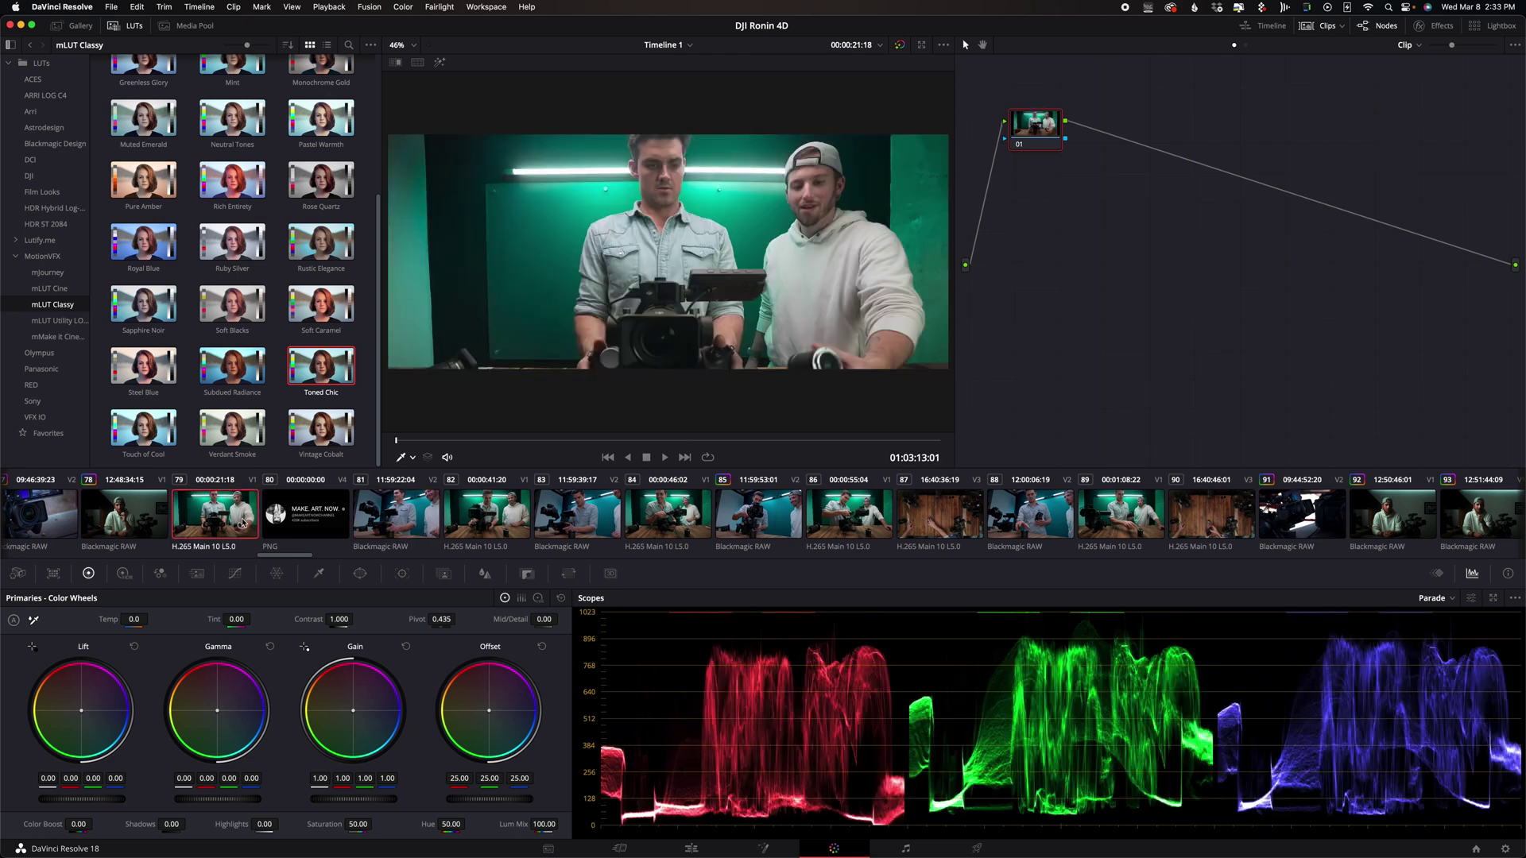
left_click(421, 518)
left_click(221, 520)
Wipe clip 81 against clip 79 in the viewer, widen the current shot's side, and shift node 01
right_click(715, 231)
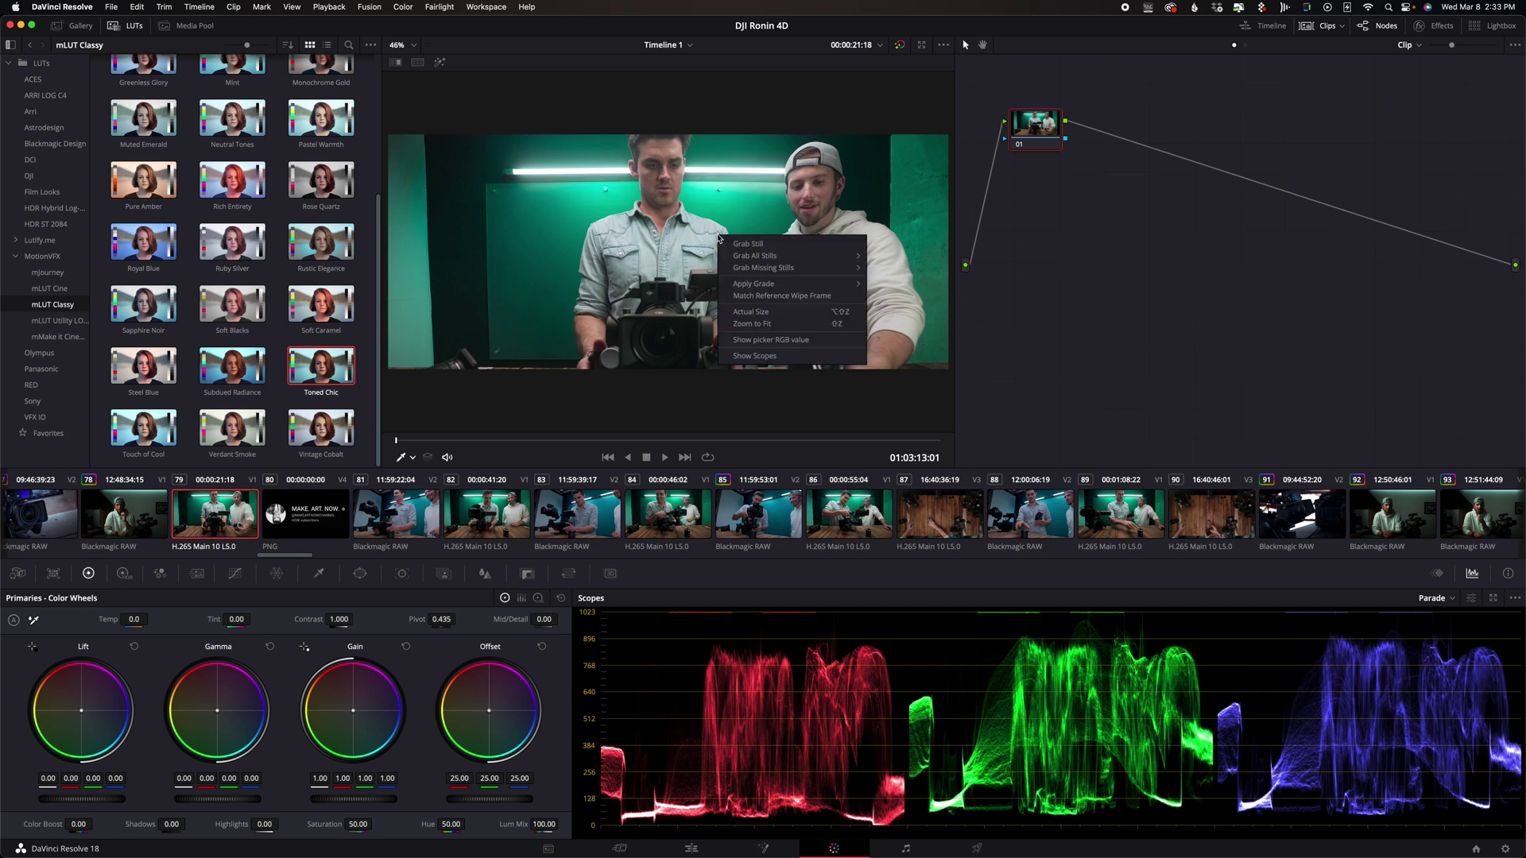
left_click(666, 292)
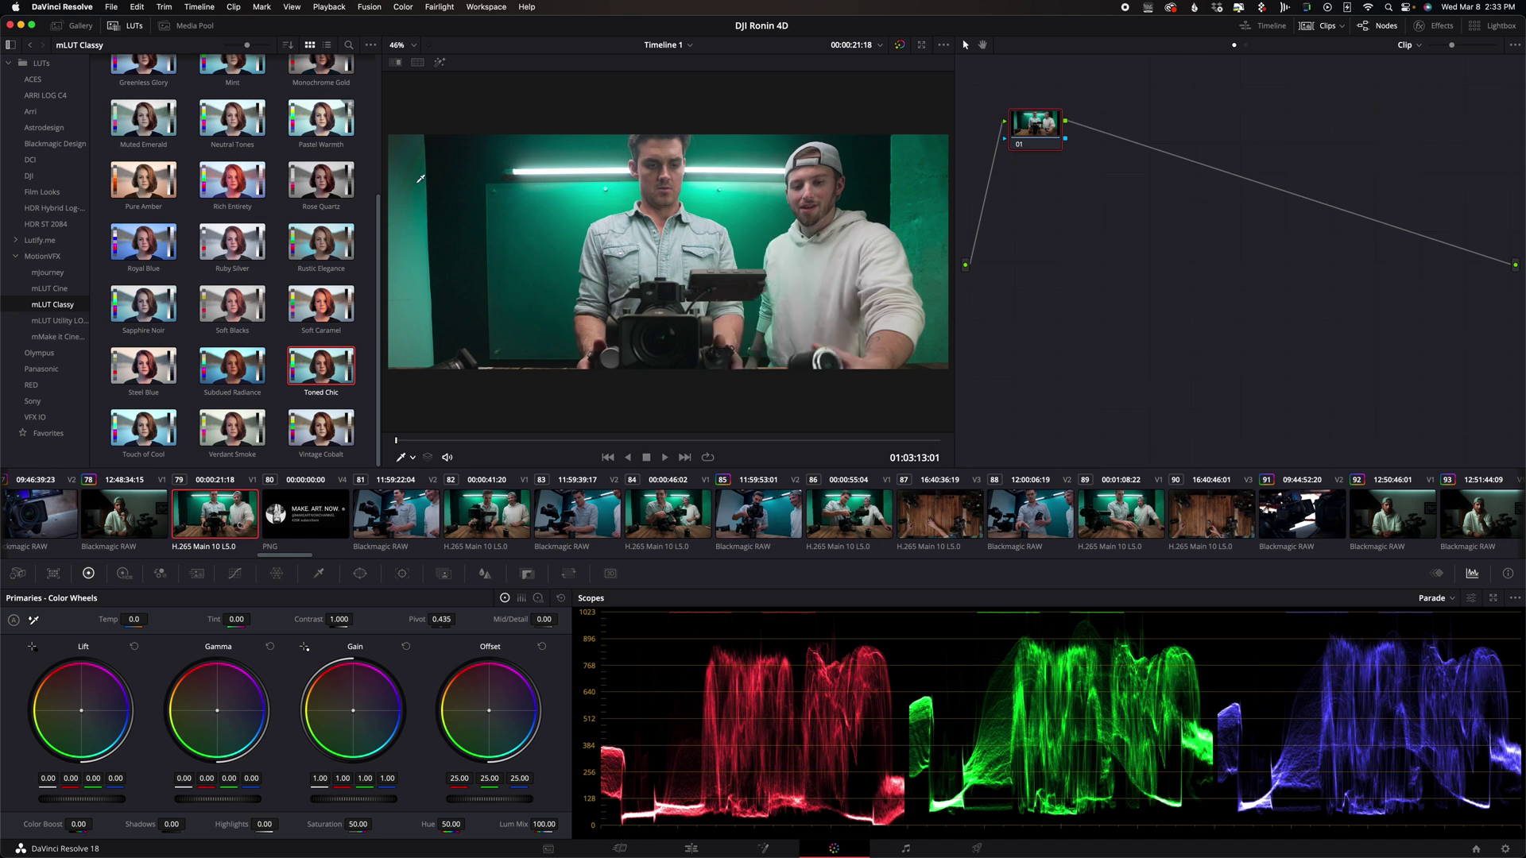
left_click(411, 496)
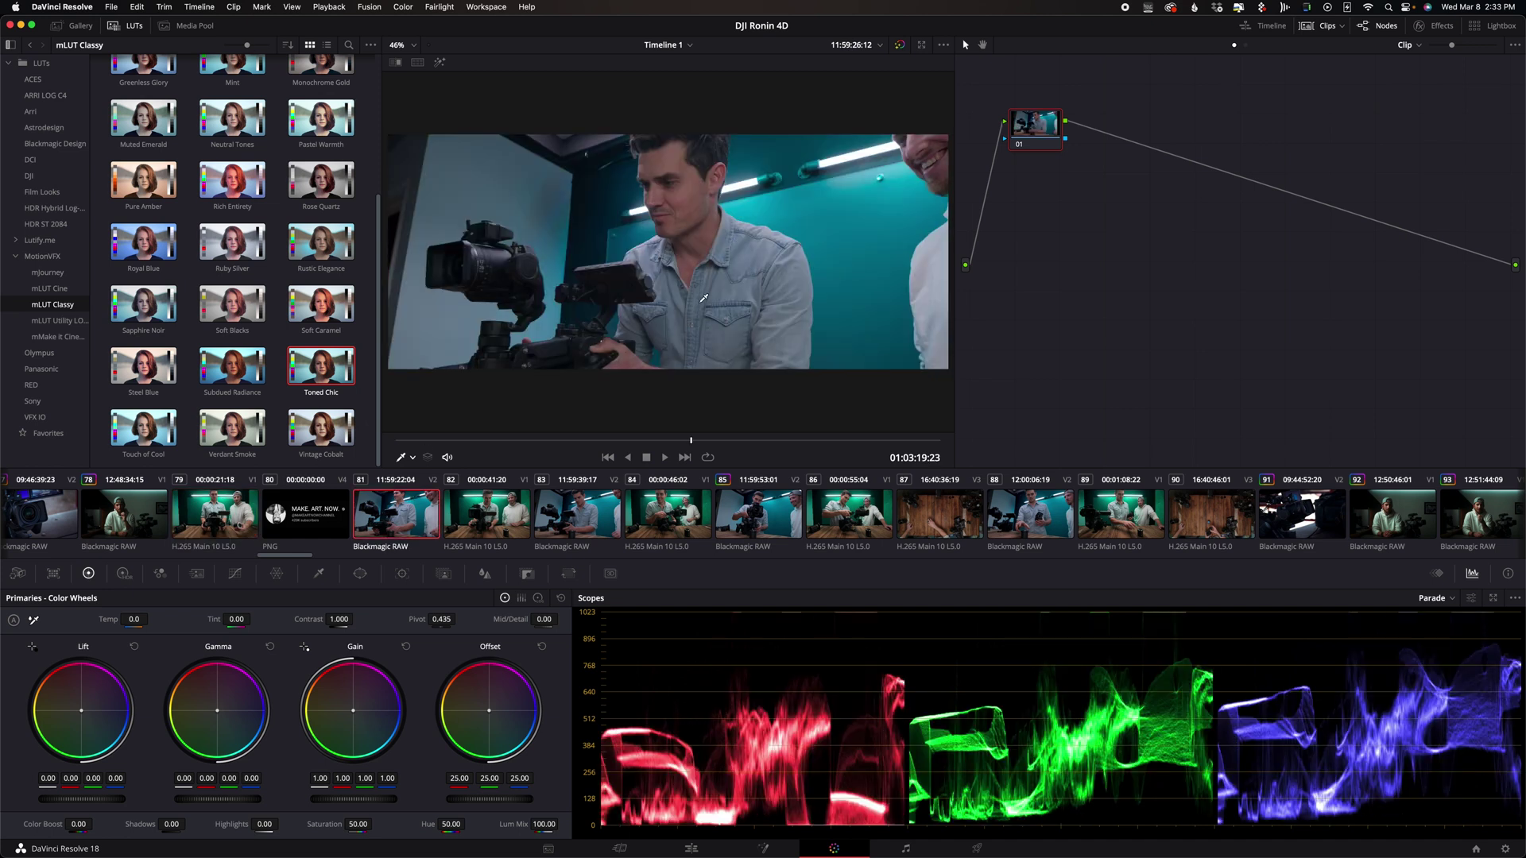
left_click(395, 62)
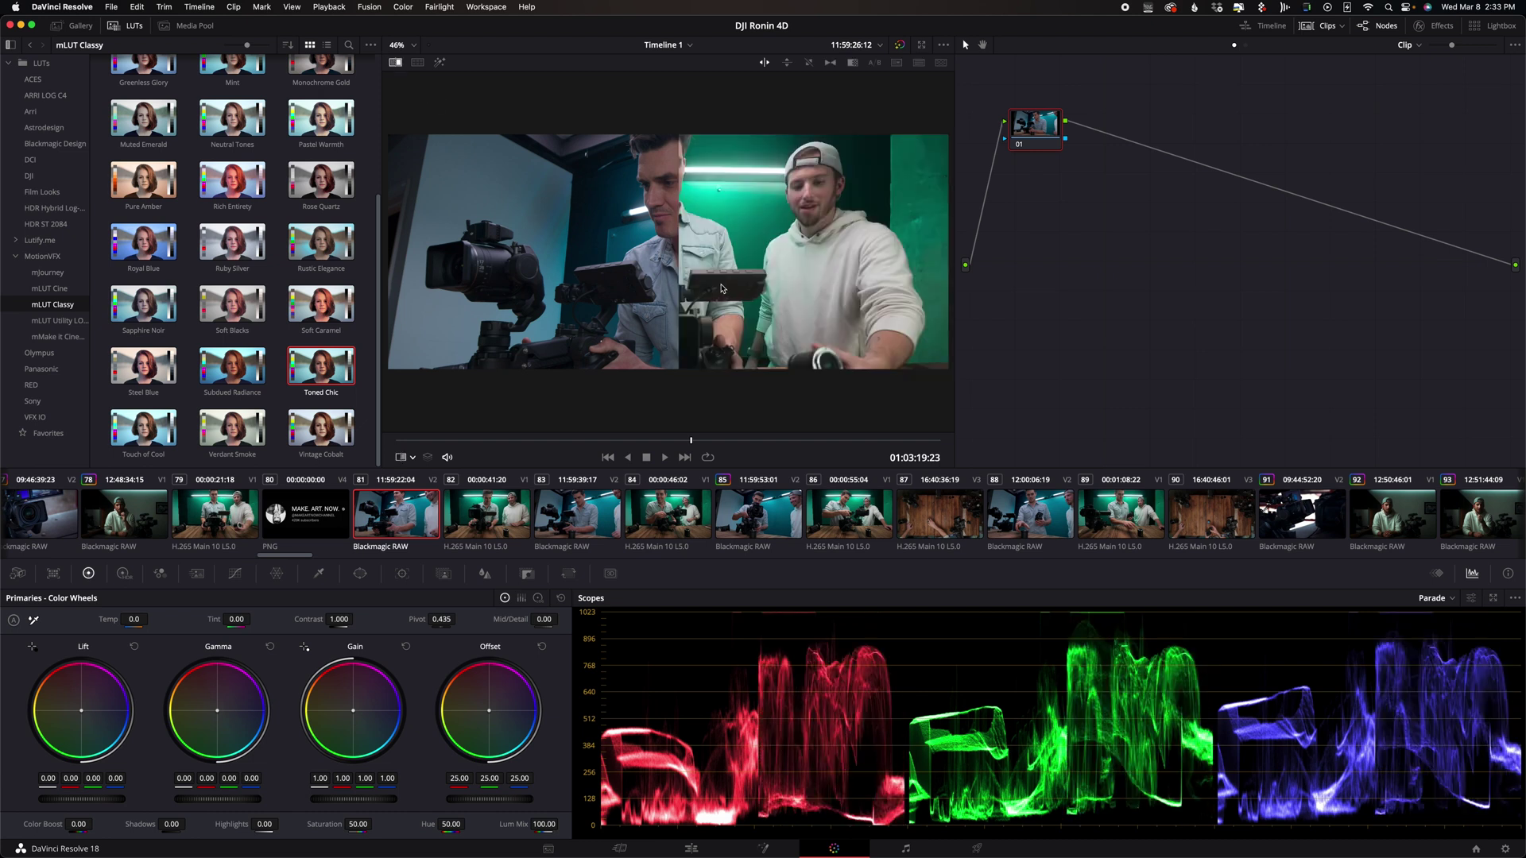
left_click_drag(680, 257, 801, 286)
left_click_drag(1034, 119, 1043, 146)
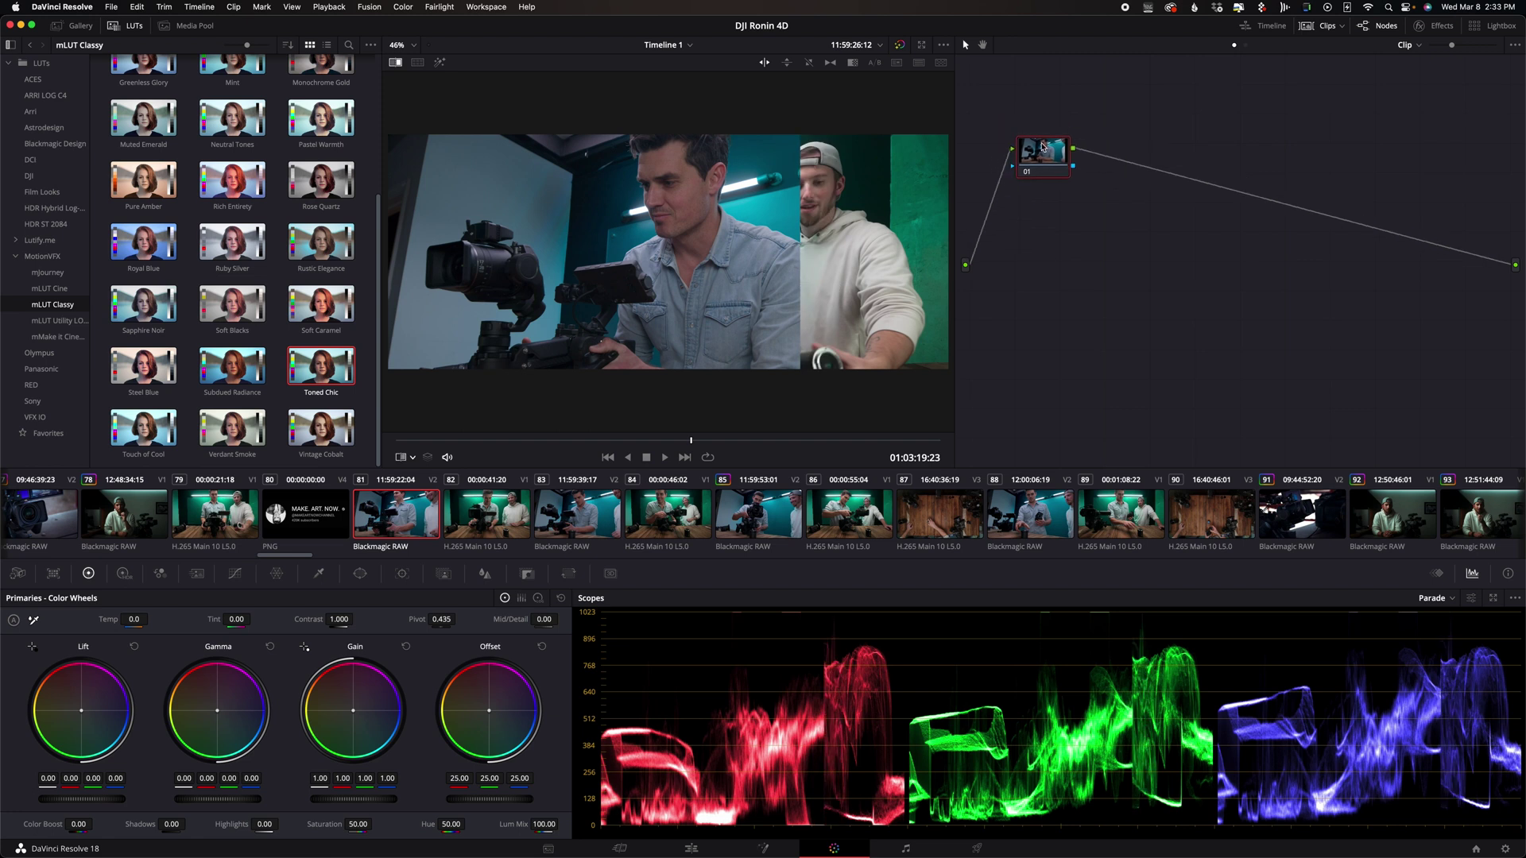
Add two serial nodes, then on node 02 warp the teal wall colour toward green
key("alt+s")
key("alt+s")
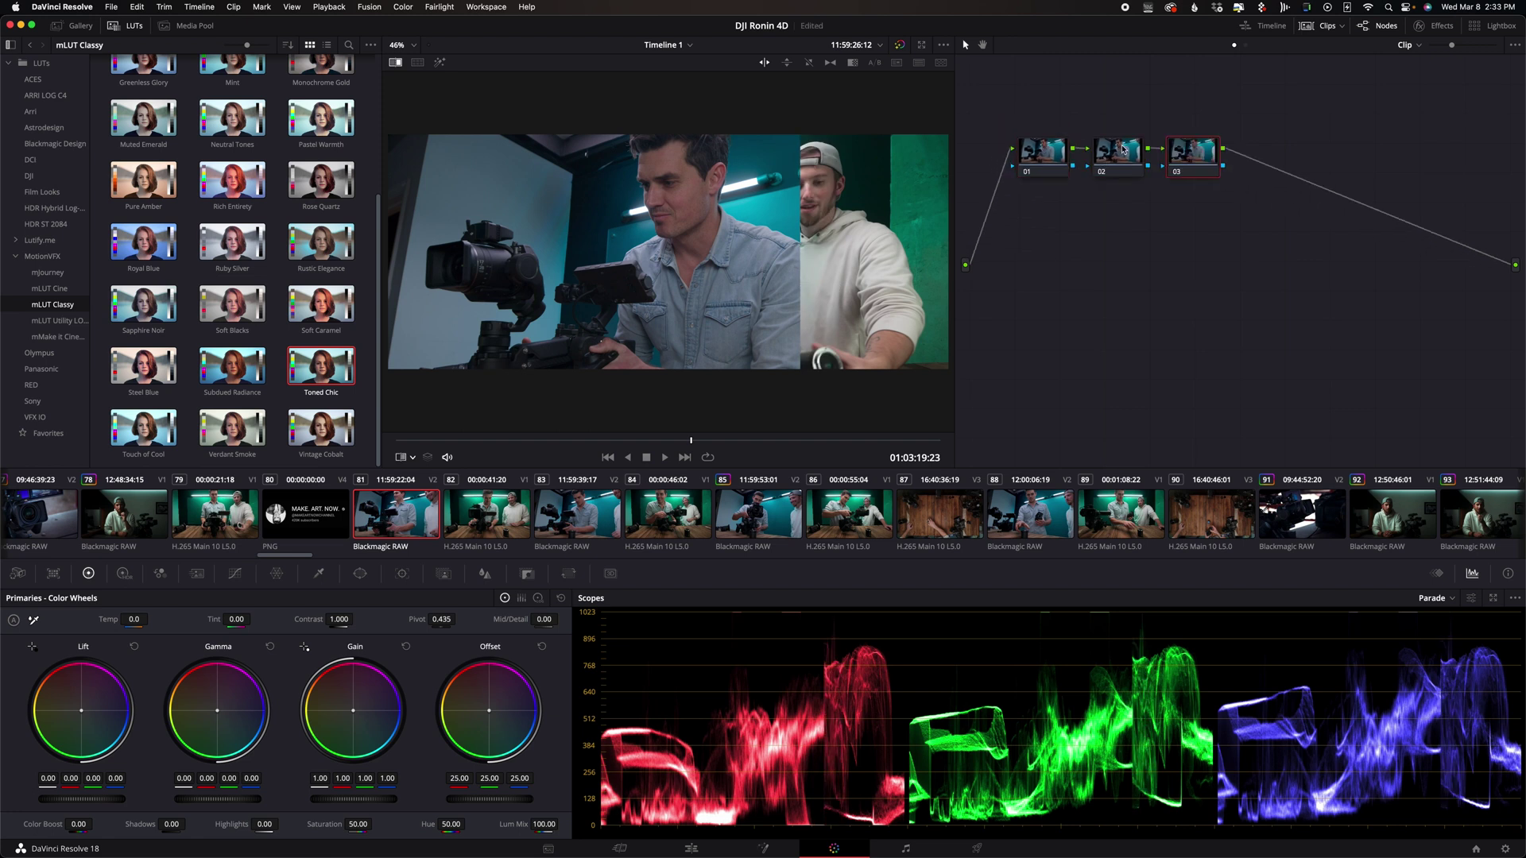
left_click(1122, 149)
left_click(277, 574)
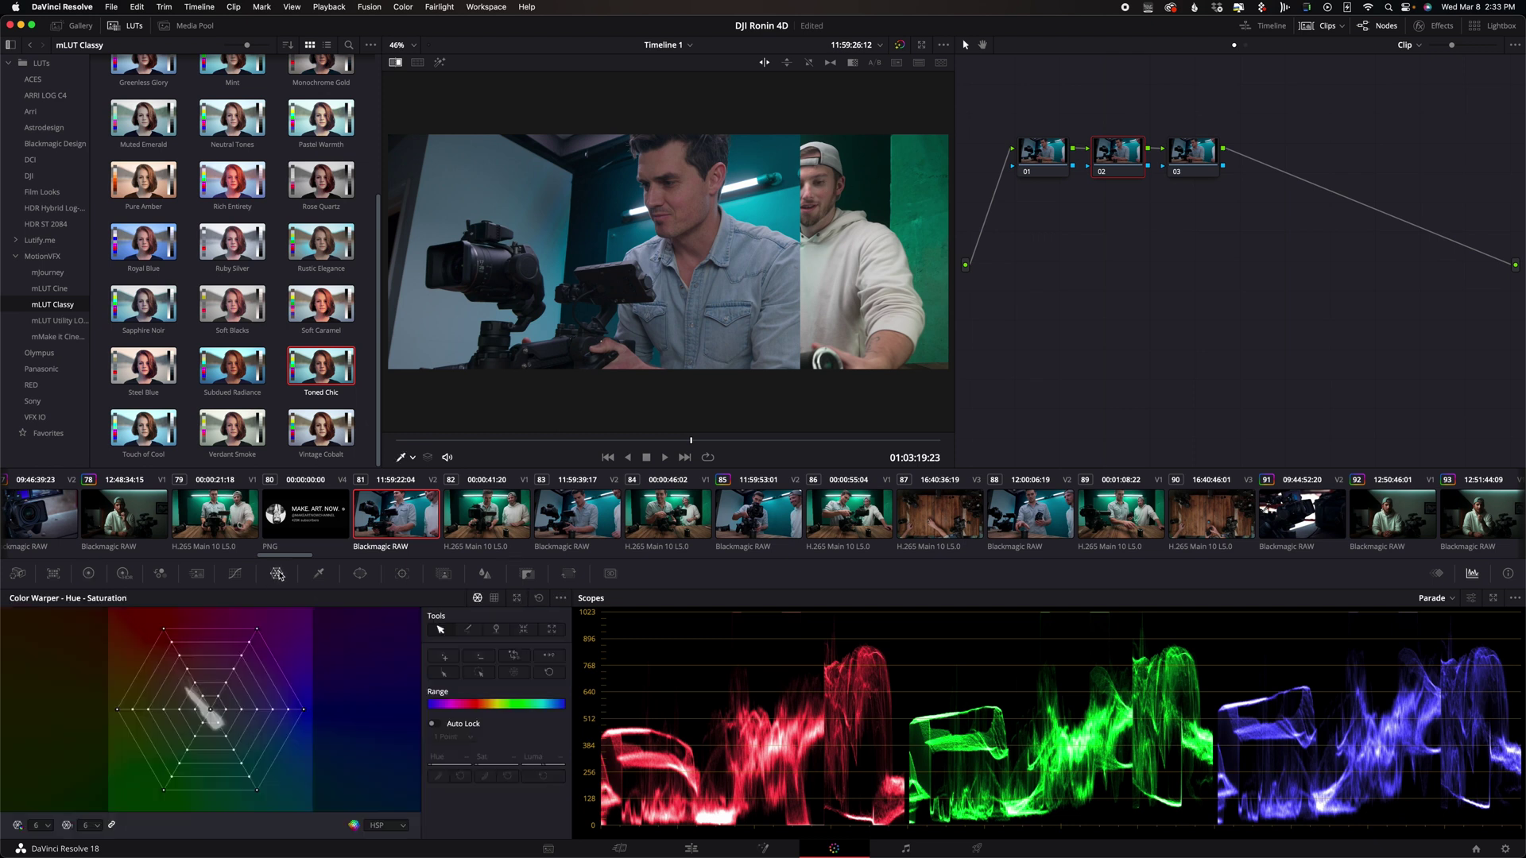
left_click(792, 196)
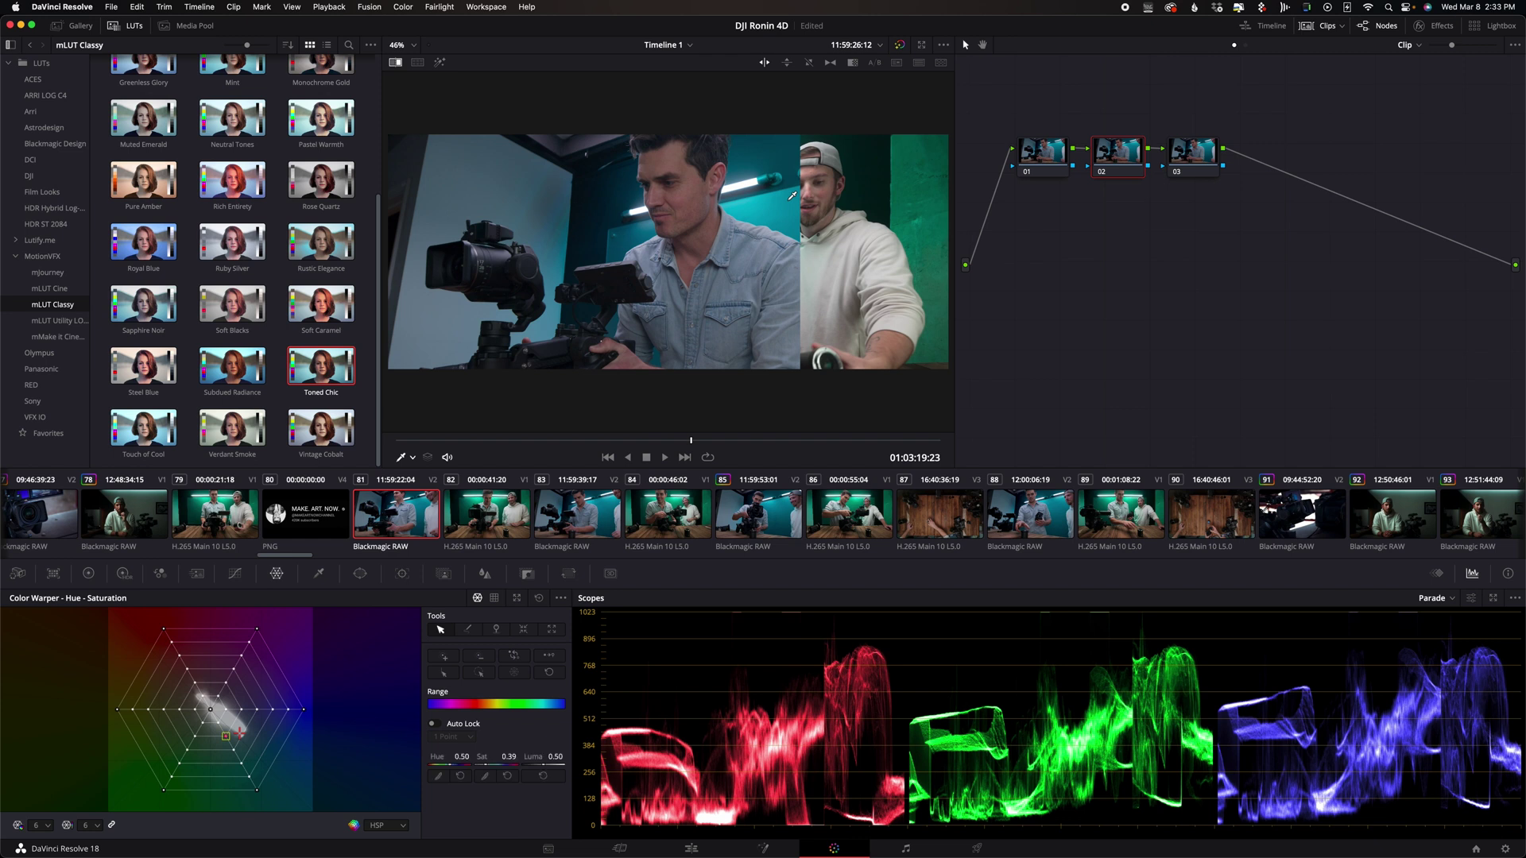
left_click_drag(792, 196, 819, 253)
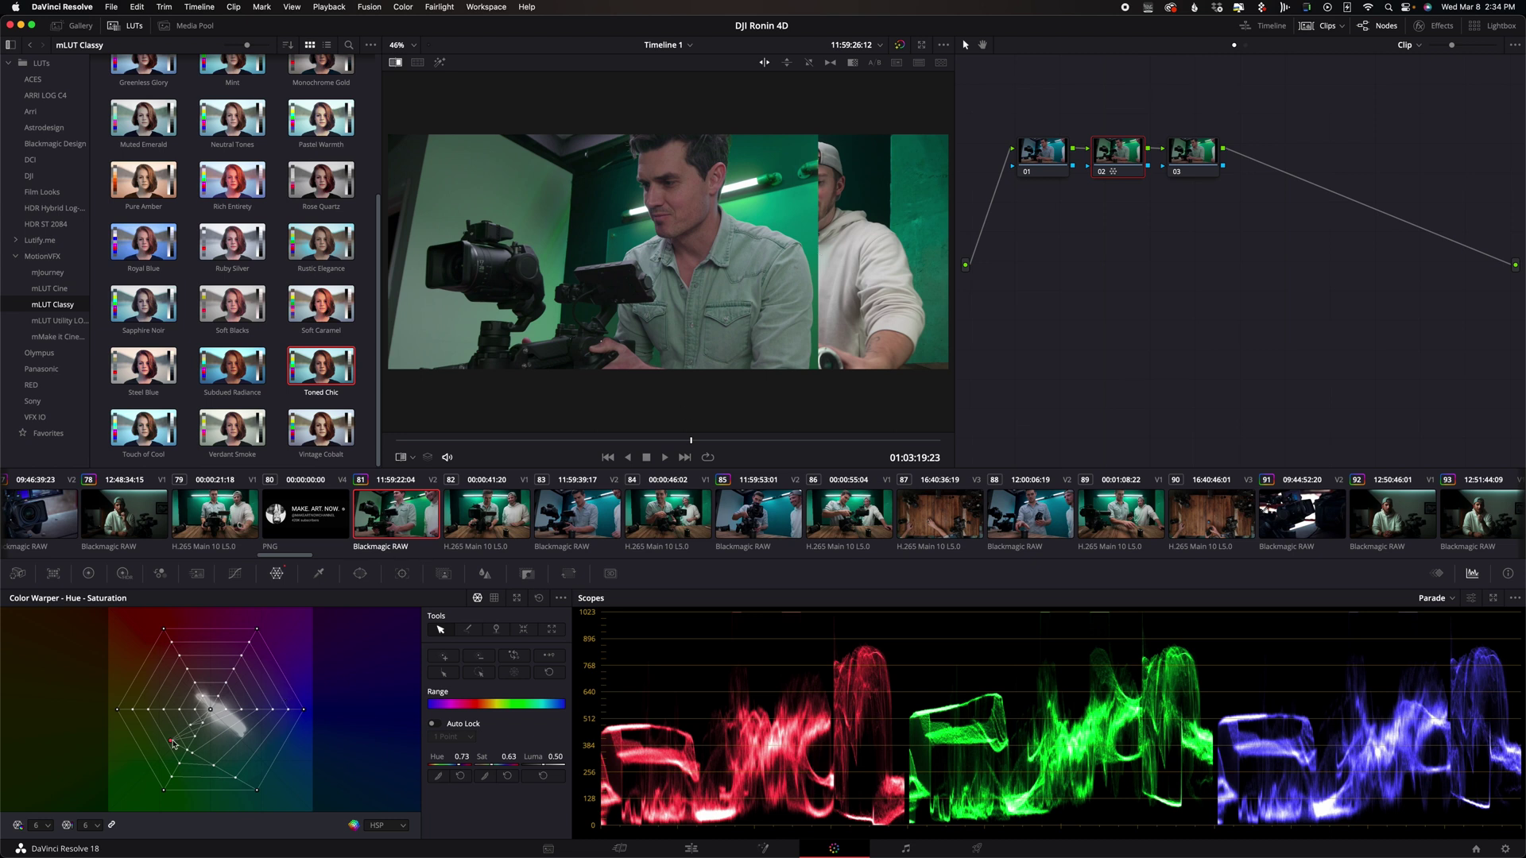
left_click_drag(172, 743, 175, 734)
Compare the grade on and off, turn off the split-screen wipe, and set Color Boost to 7.50
left_click(901, 46)
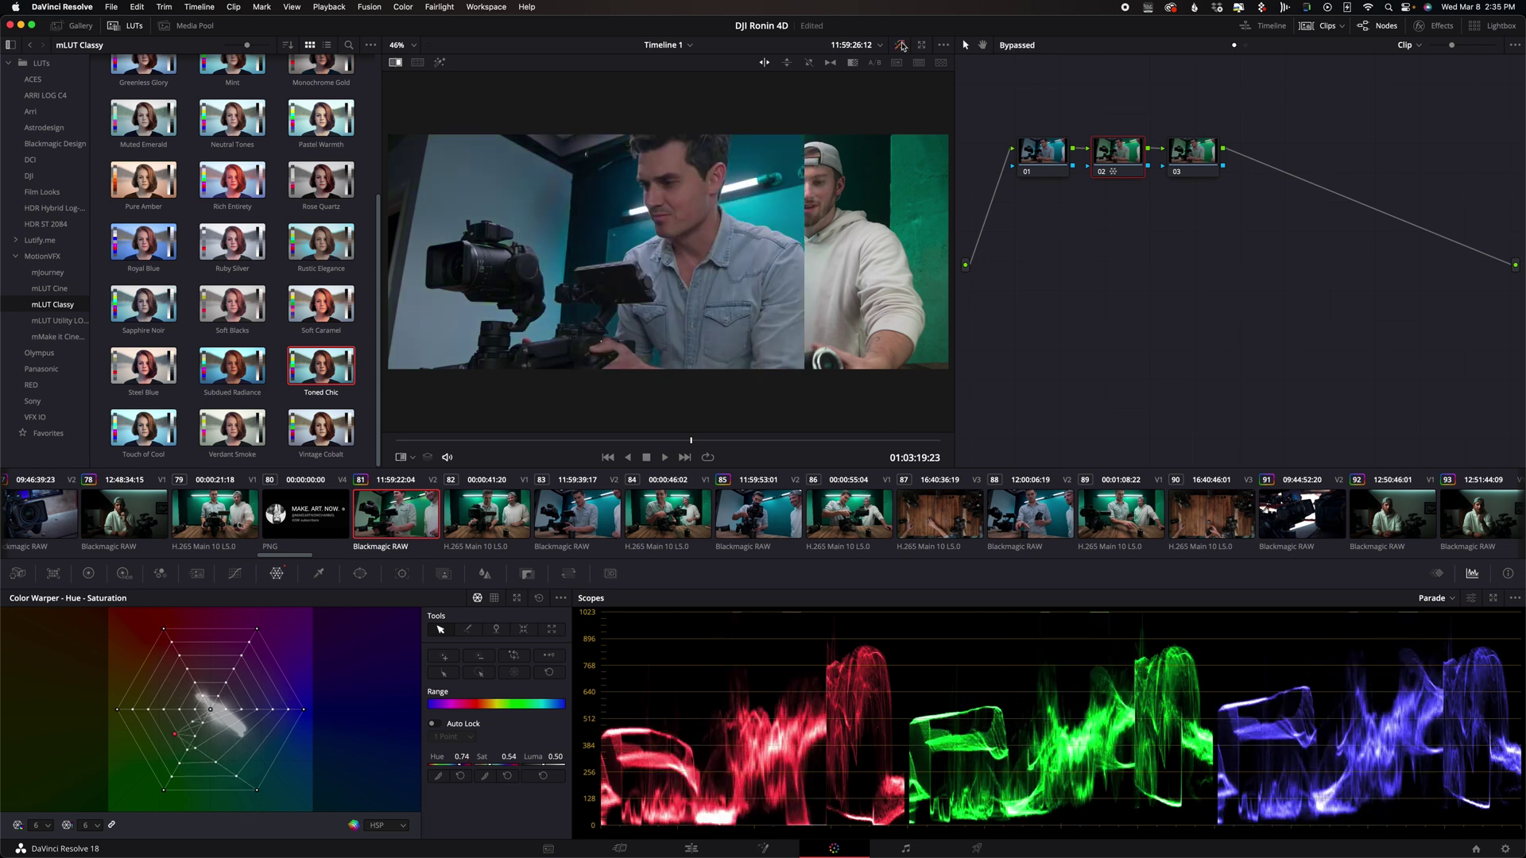
left_click(901, 45)
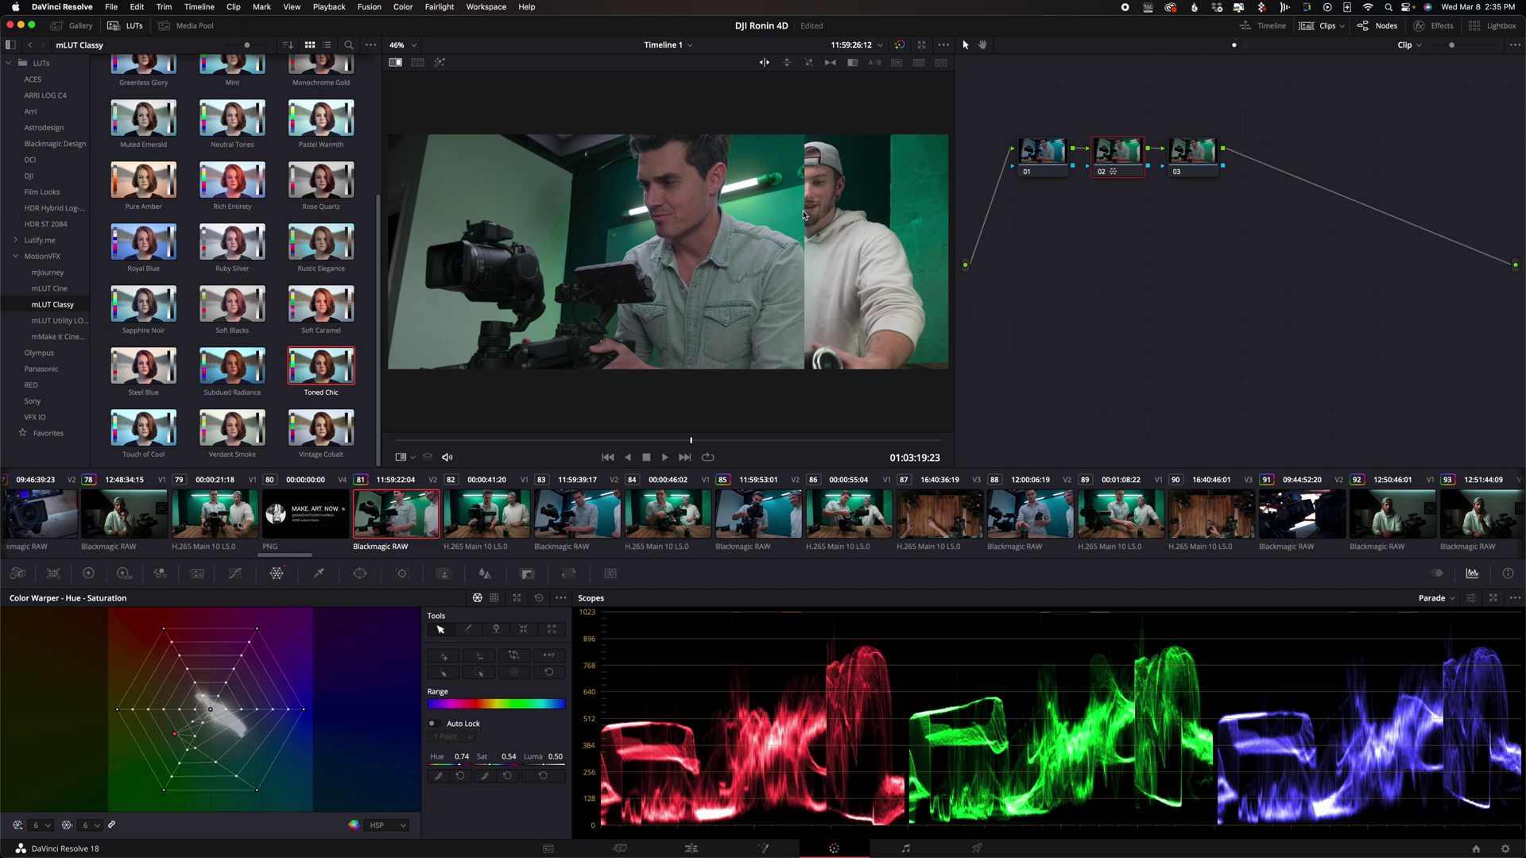
left_click_drag(804, 215, 695, 191)
key("super+w")
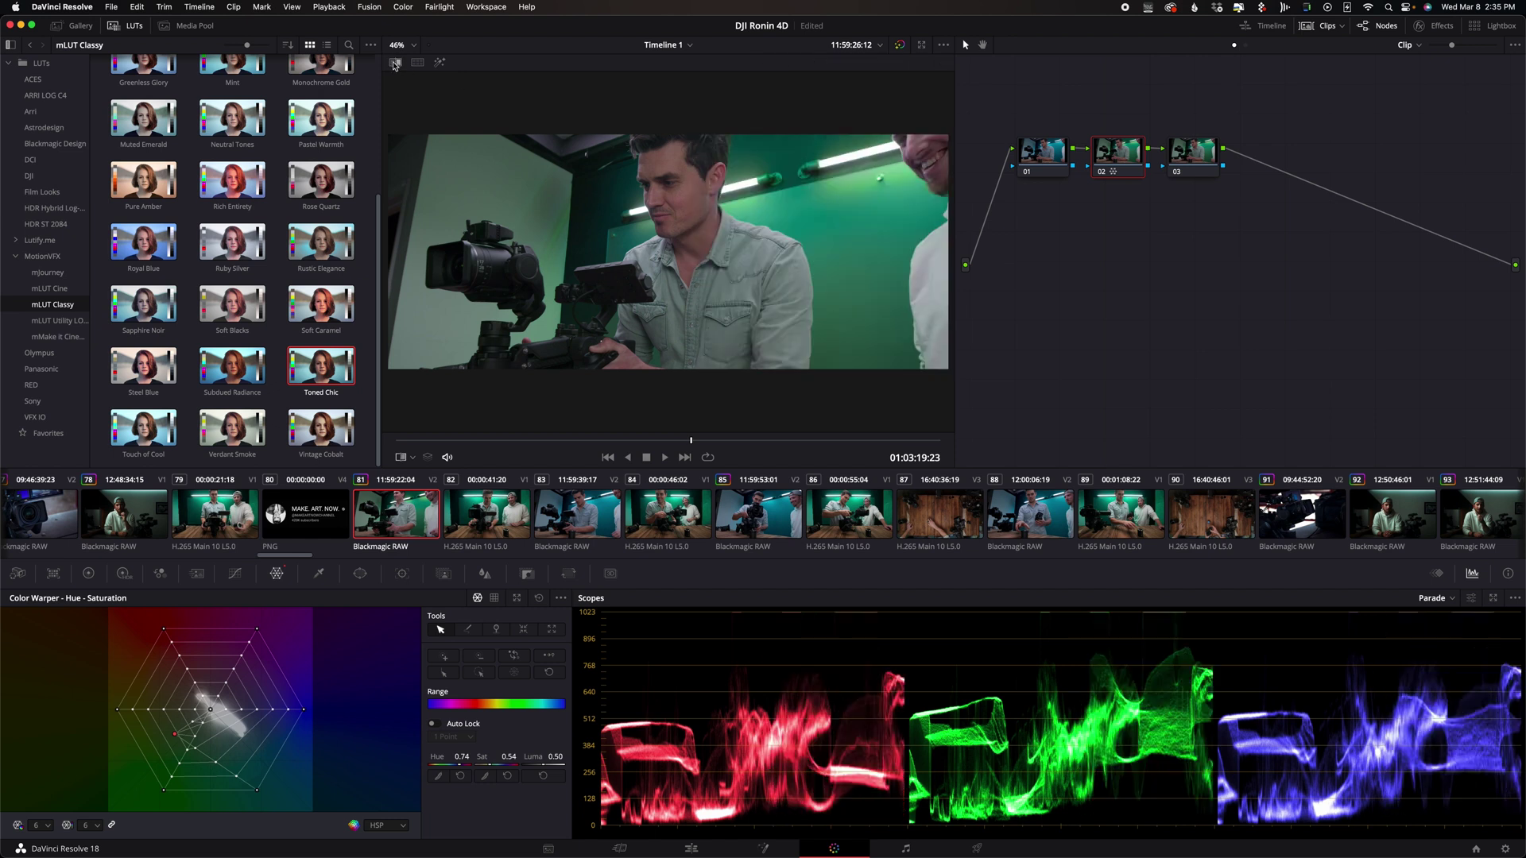
left_click(89, 573)
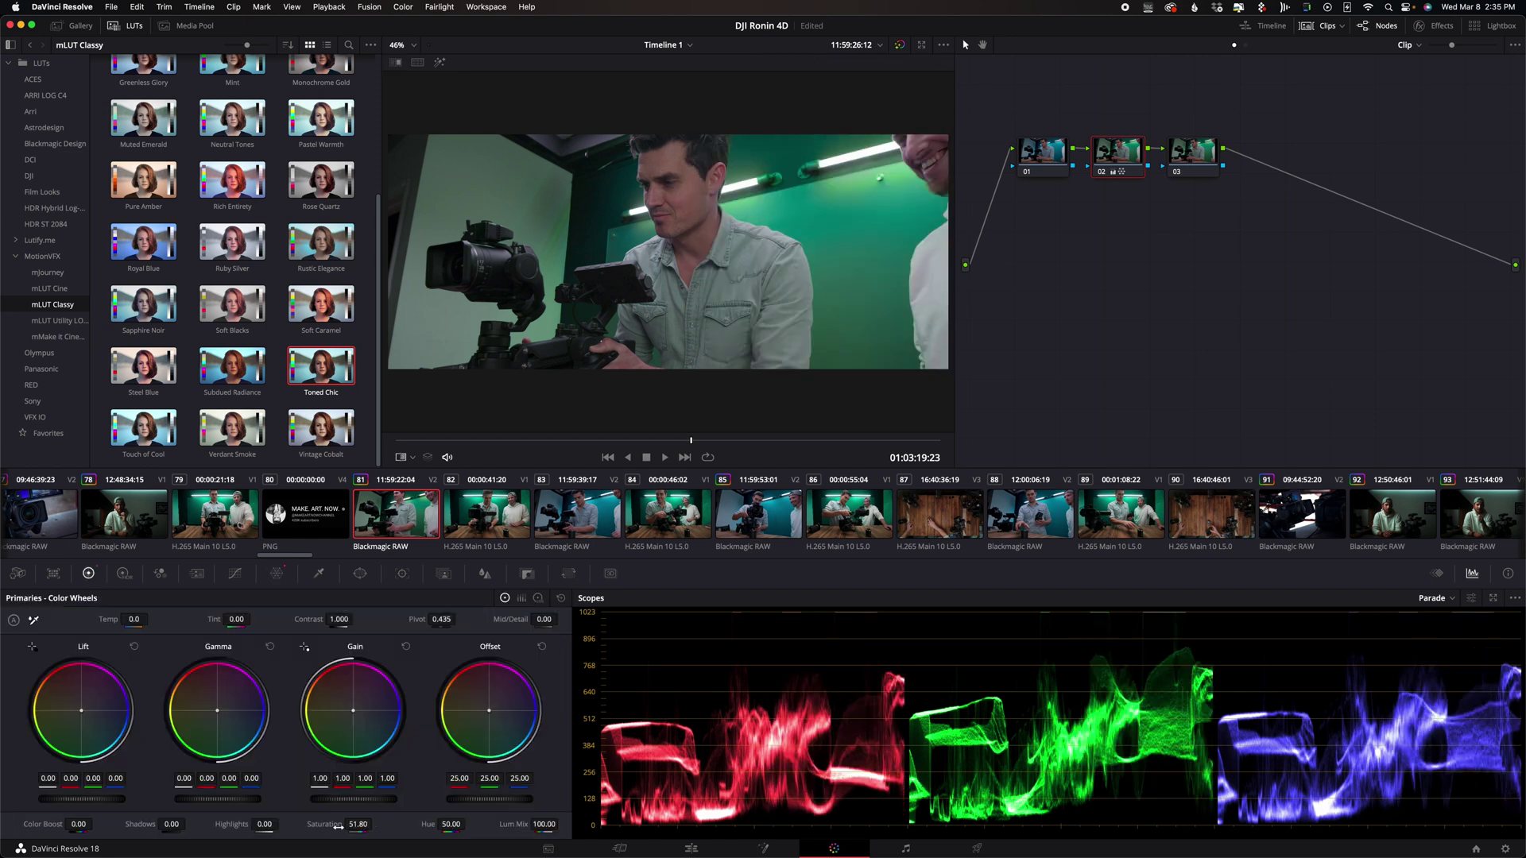
left_click_drag(80, 824, 93, 824)
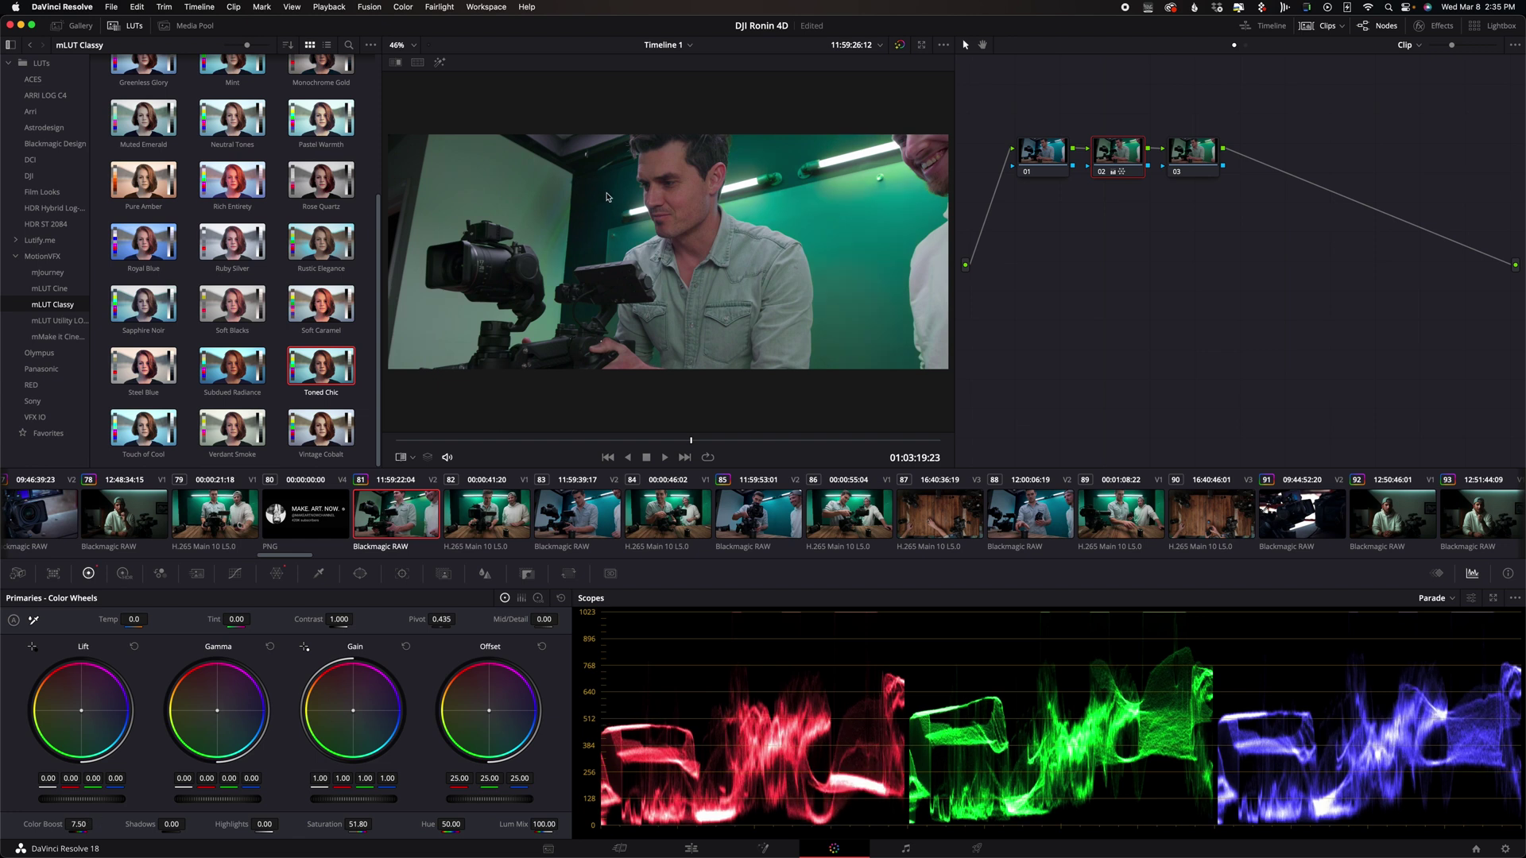
Save the current green grade as a new still in the gallery
left_click(75, 25)
left_click_drag(246, 44, 180, 44)
right_click(703, 242)
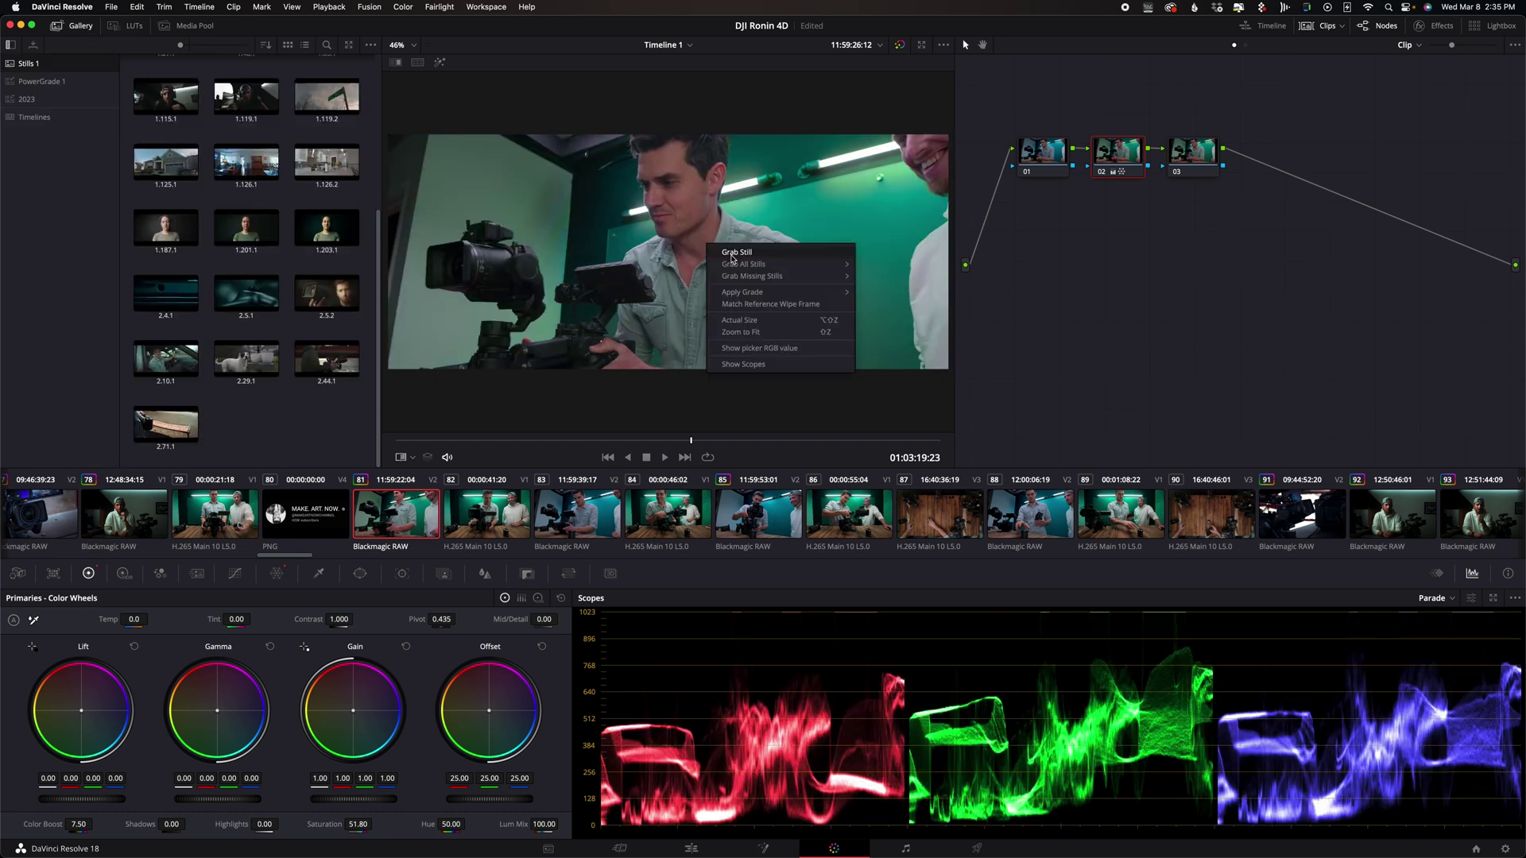
left_click(703, 267)
Apply still 2.16.1's grade to the following clips and play them back to review
key("Down")
key("Down")
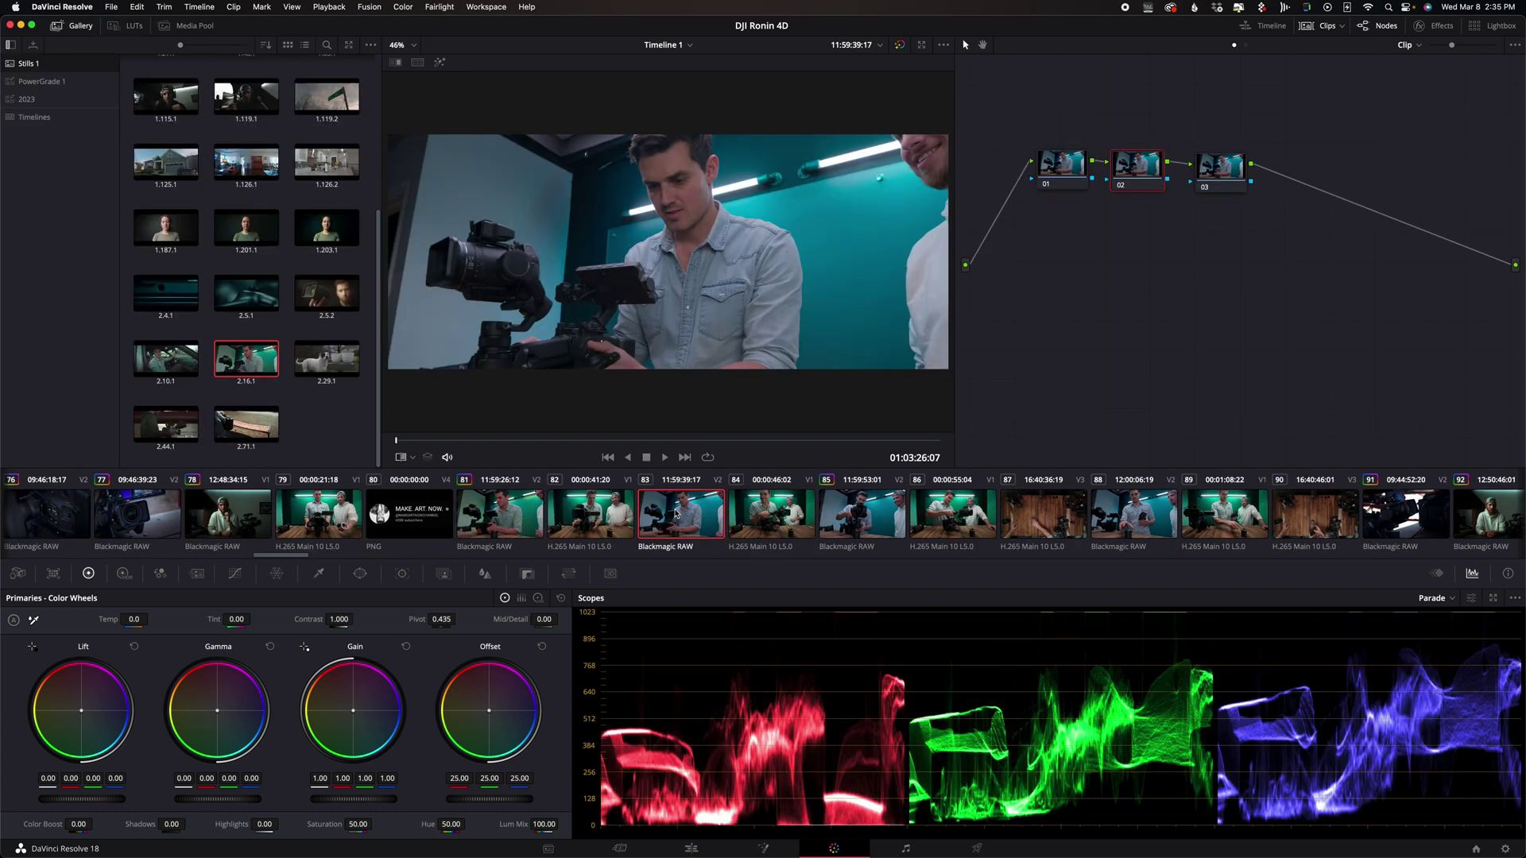
right_click(258, 359)
left_click(302, 367)
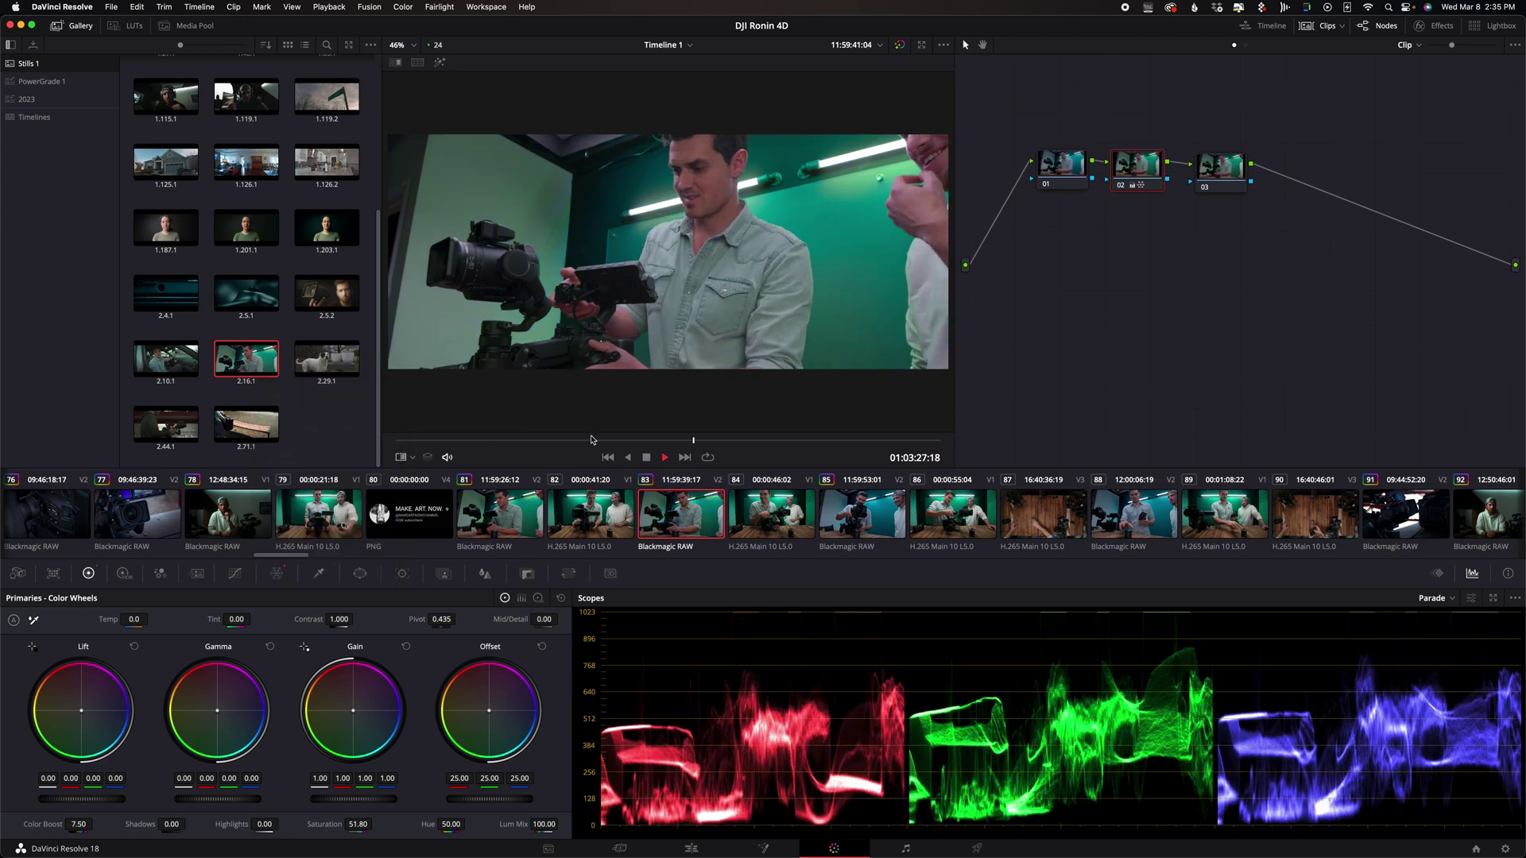
key("space")
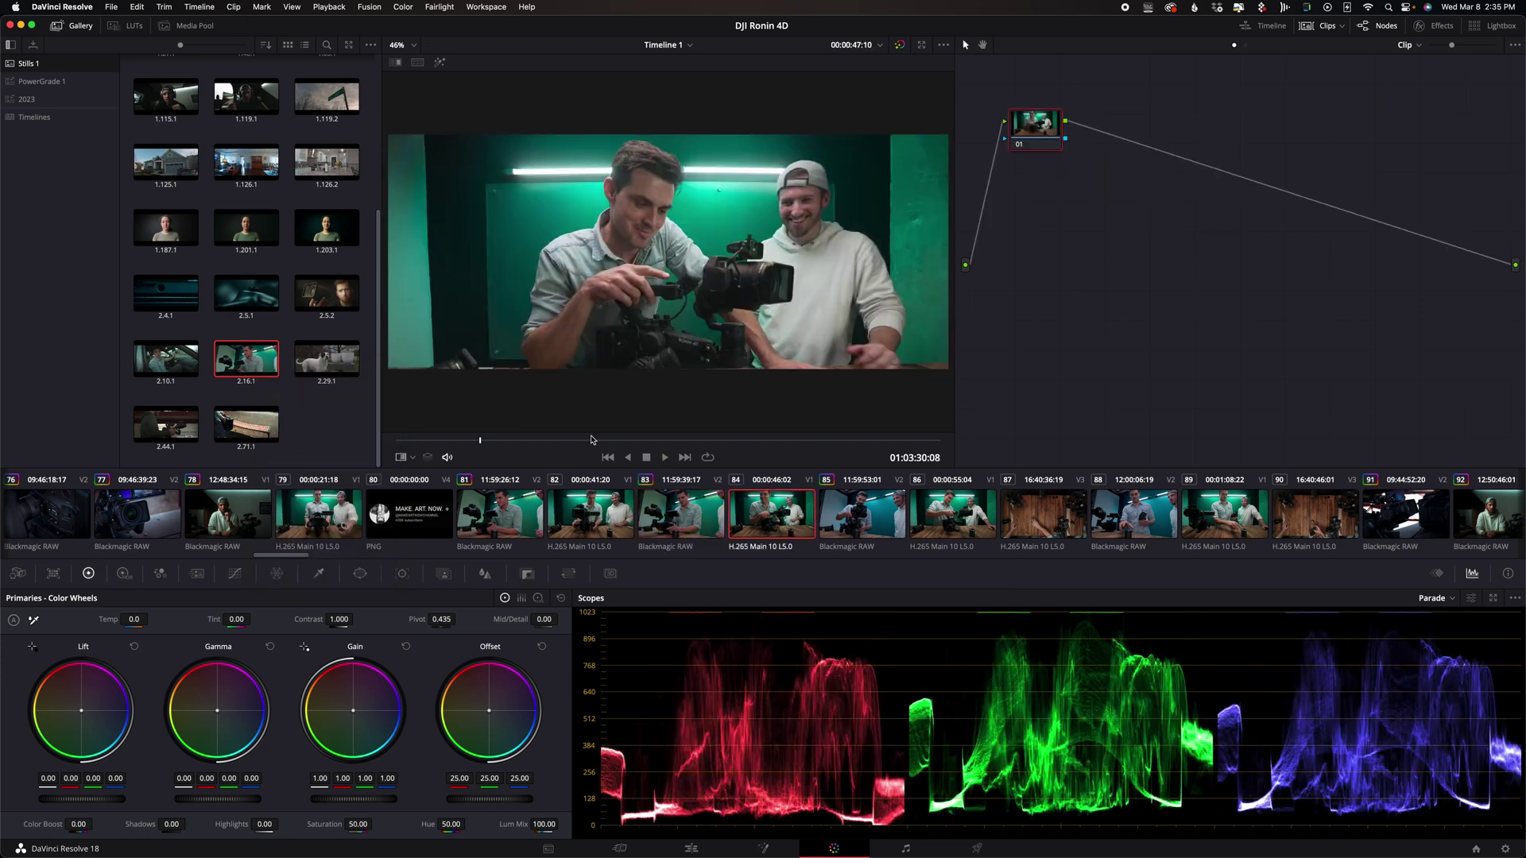
left_click(888, 441)
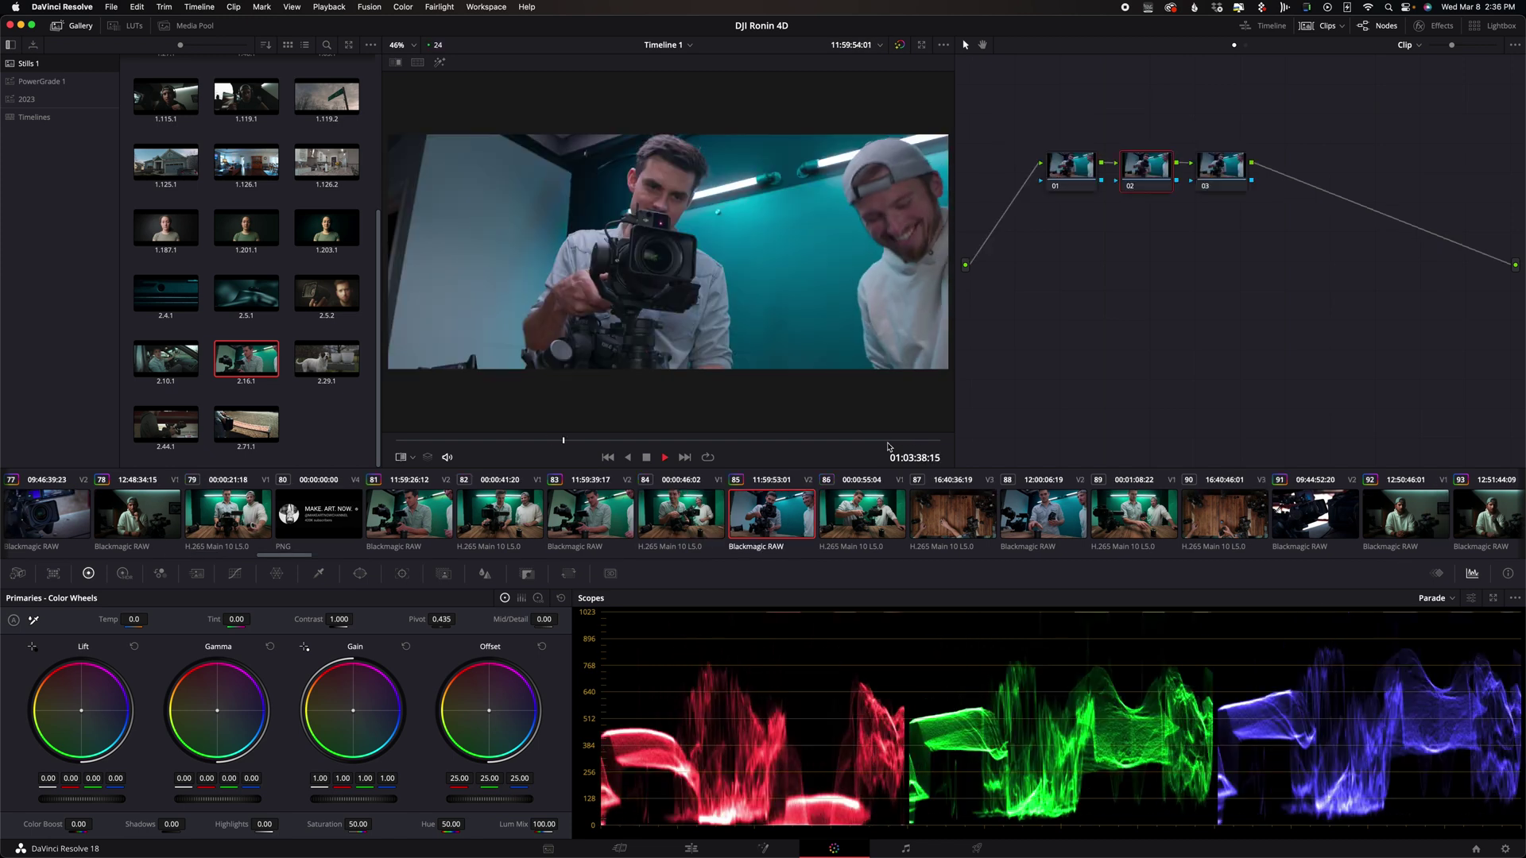
right_click(262, 358)
left_click(701, 525)
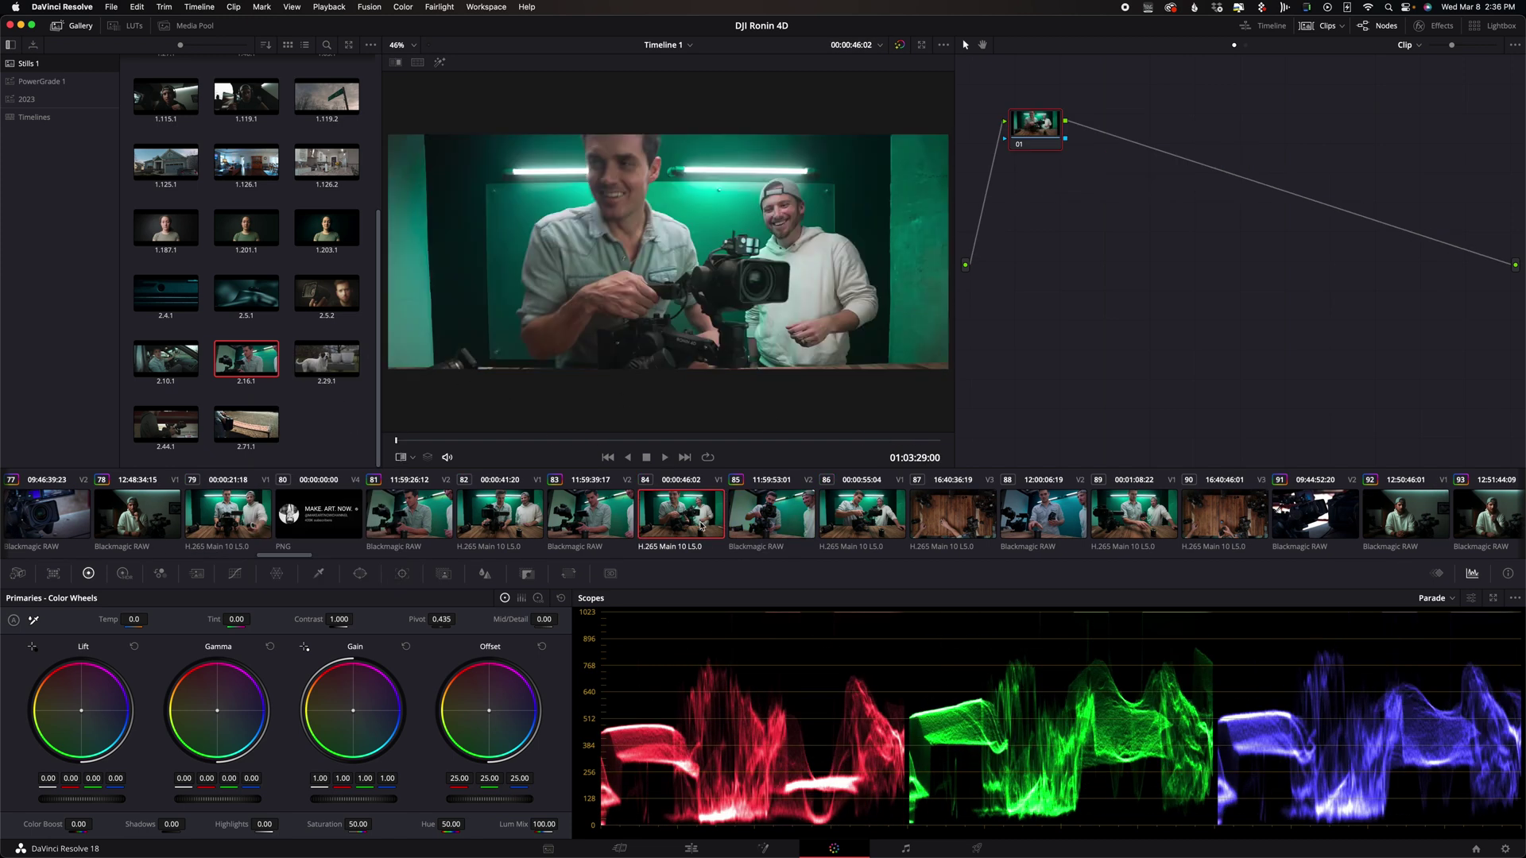
key("space")
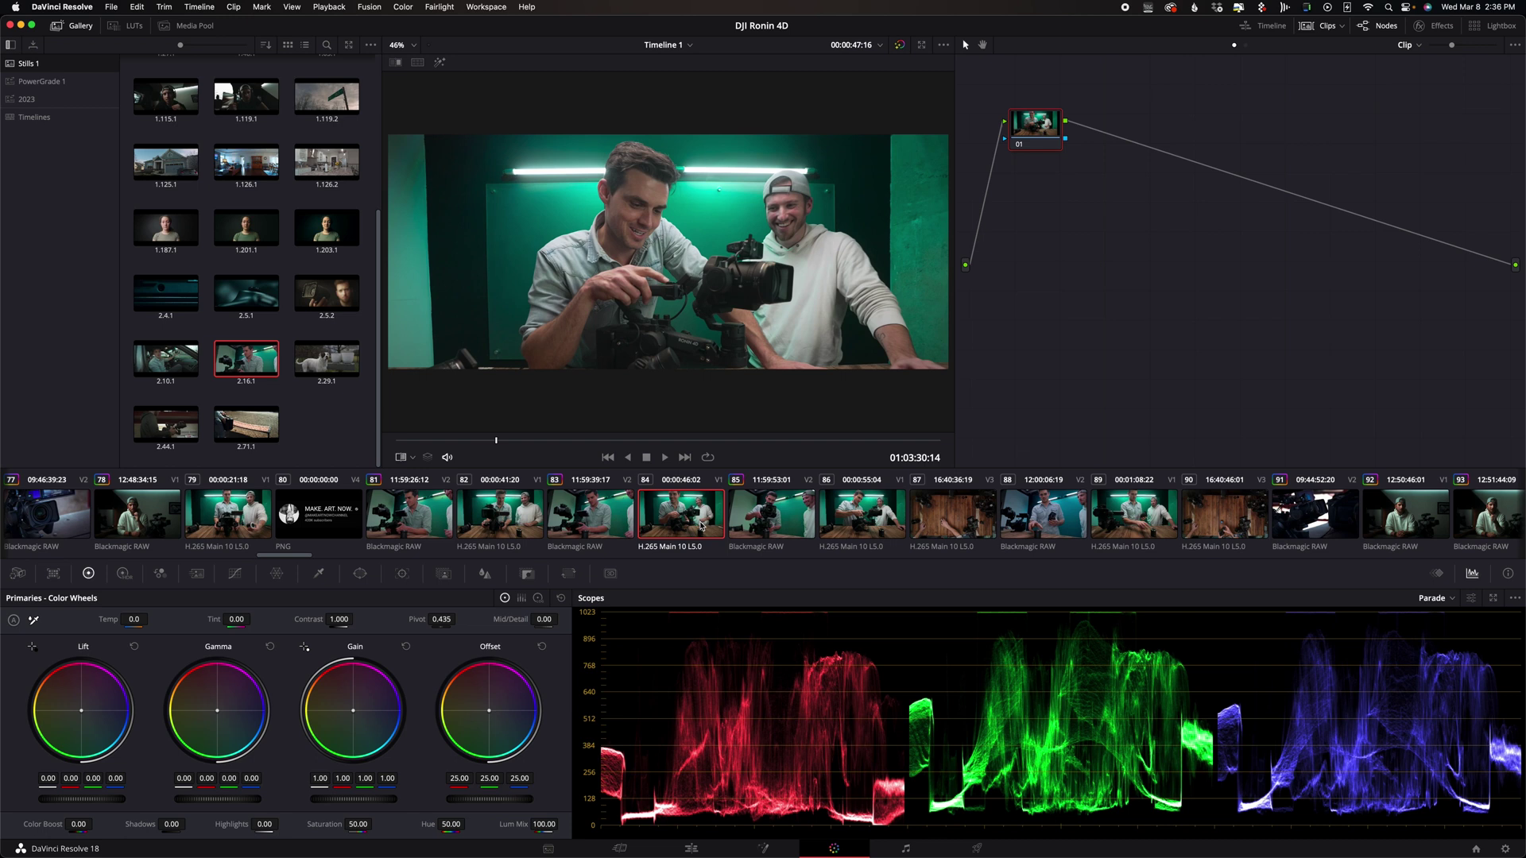
key("space")
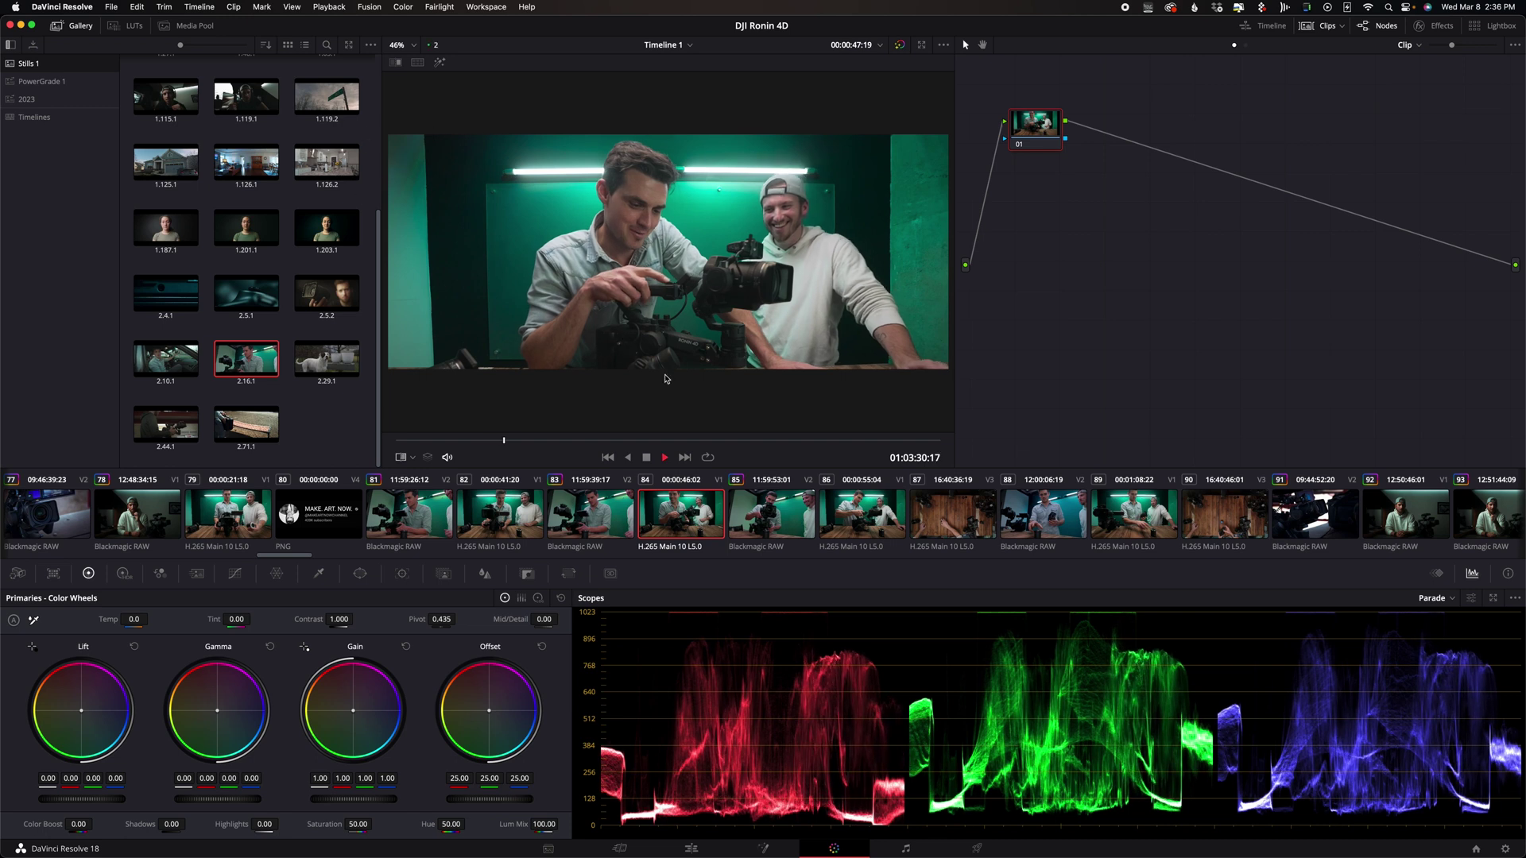
On clip 85's node 03, slightly raise the warped colour's saturation and compare it with clip 84
left_click(782, 506)
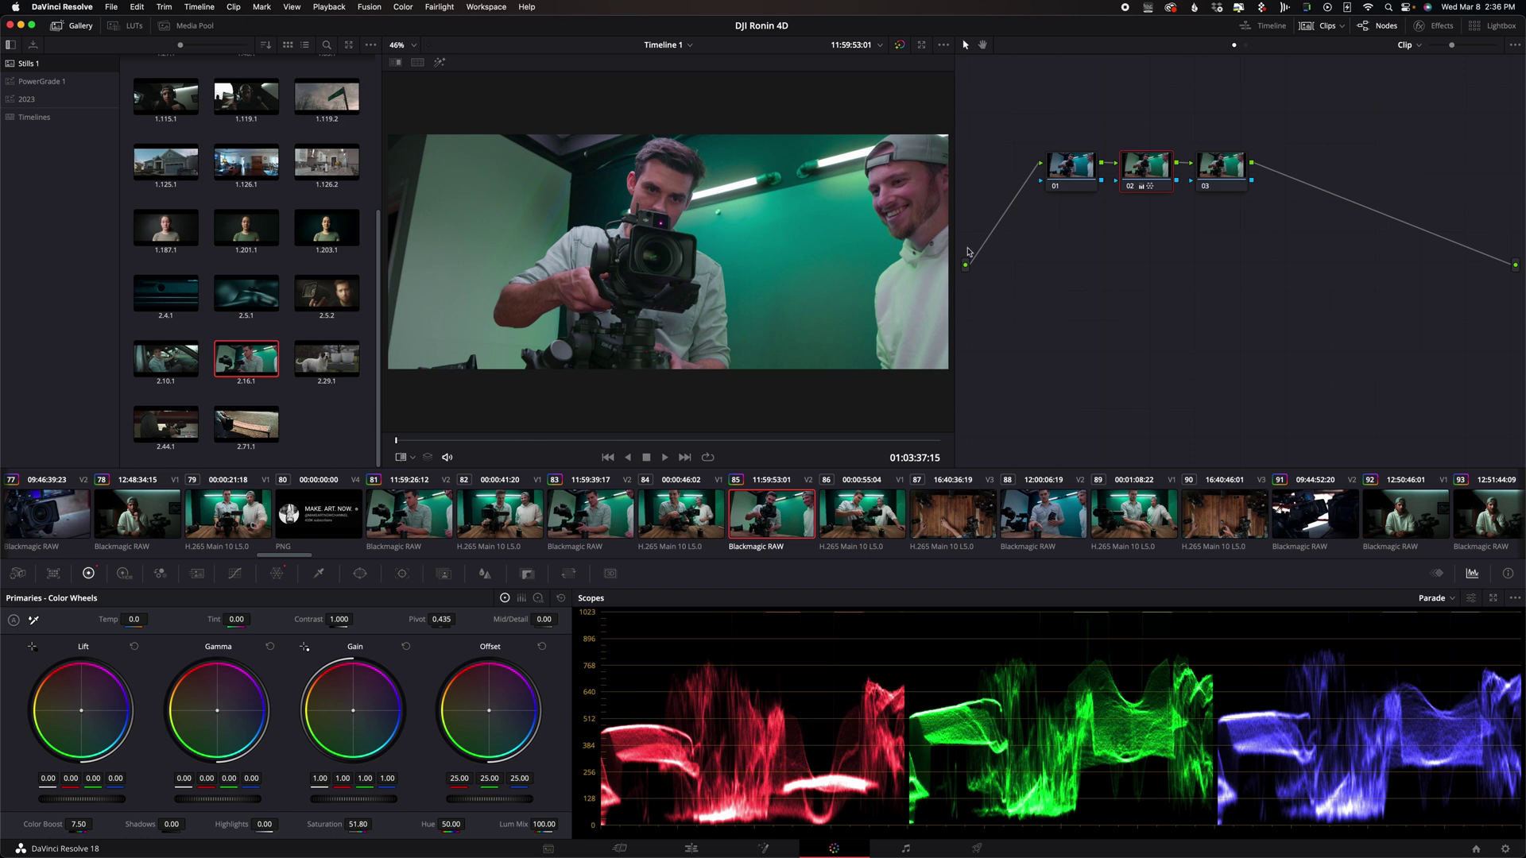
left_click(1210, 166)
left_click(277, 573)
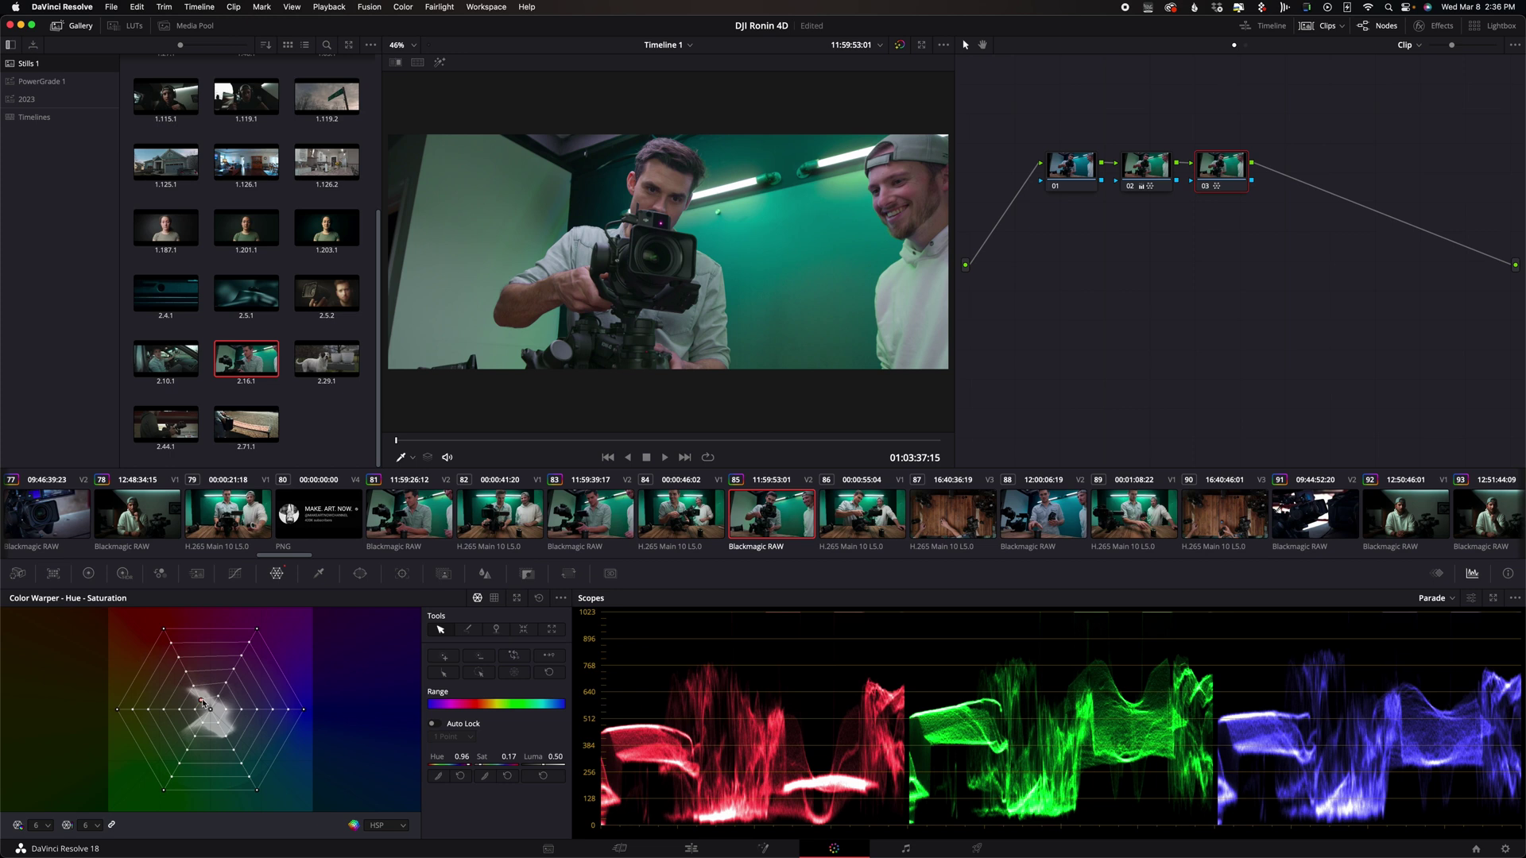
left_click_drag(202, 702, 197, 697)
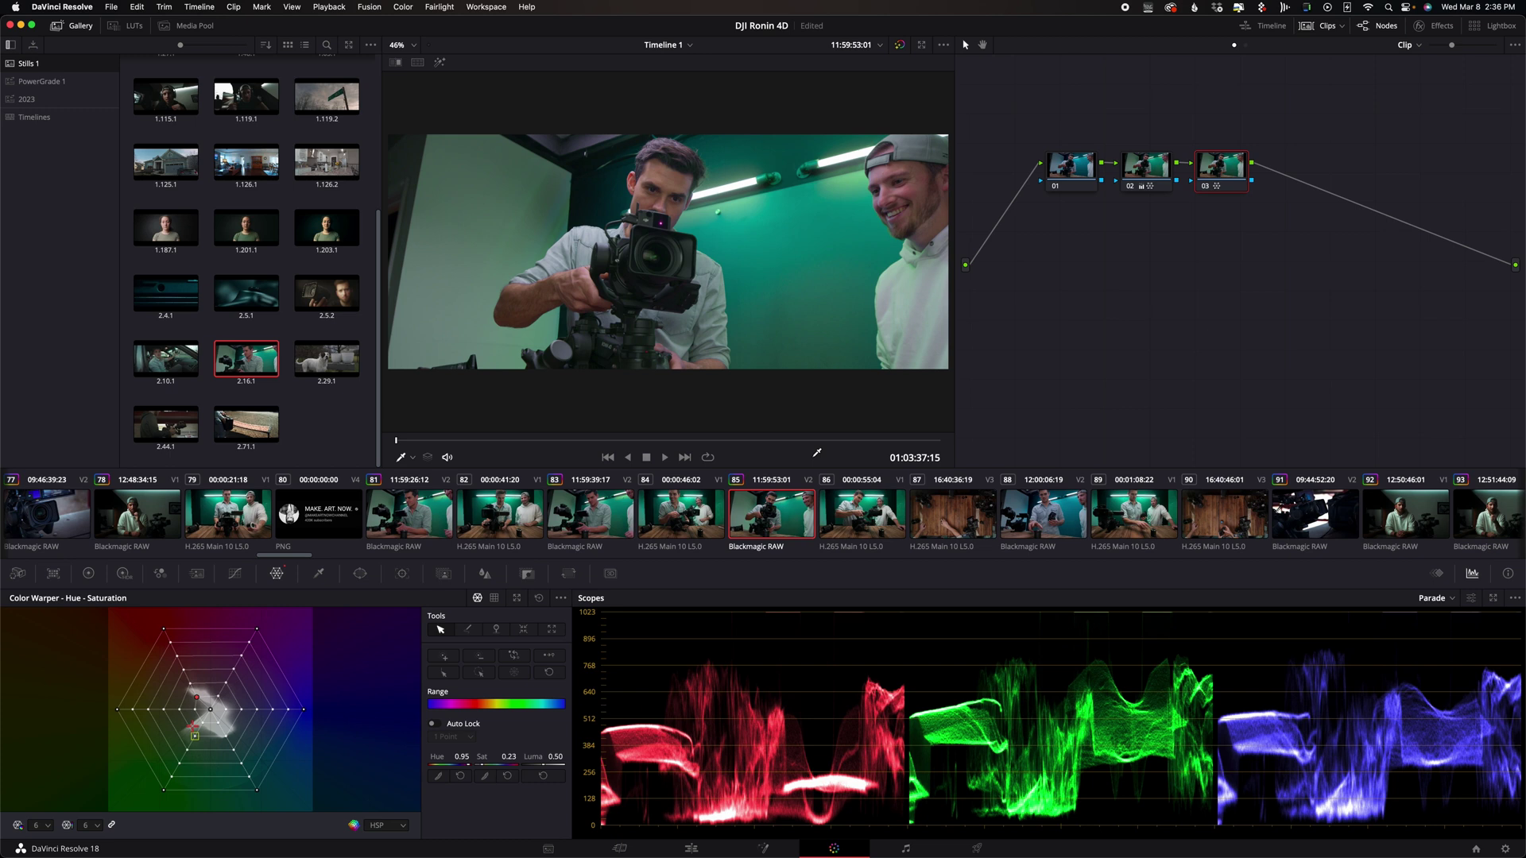
left_click(687, 534)
left_click(779, 523)
left_click(721, 519)
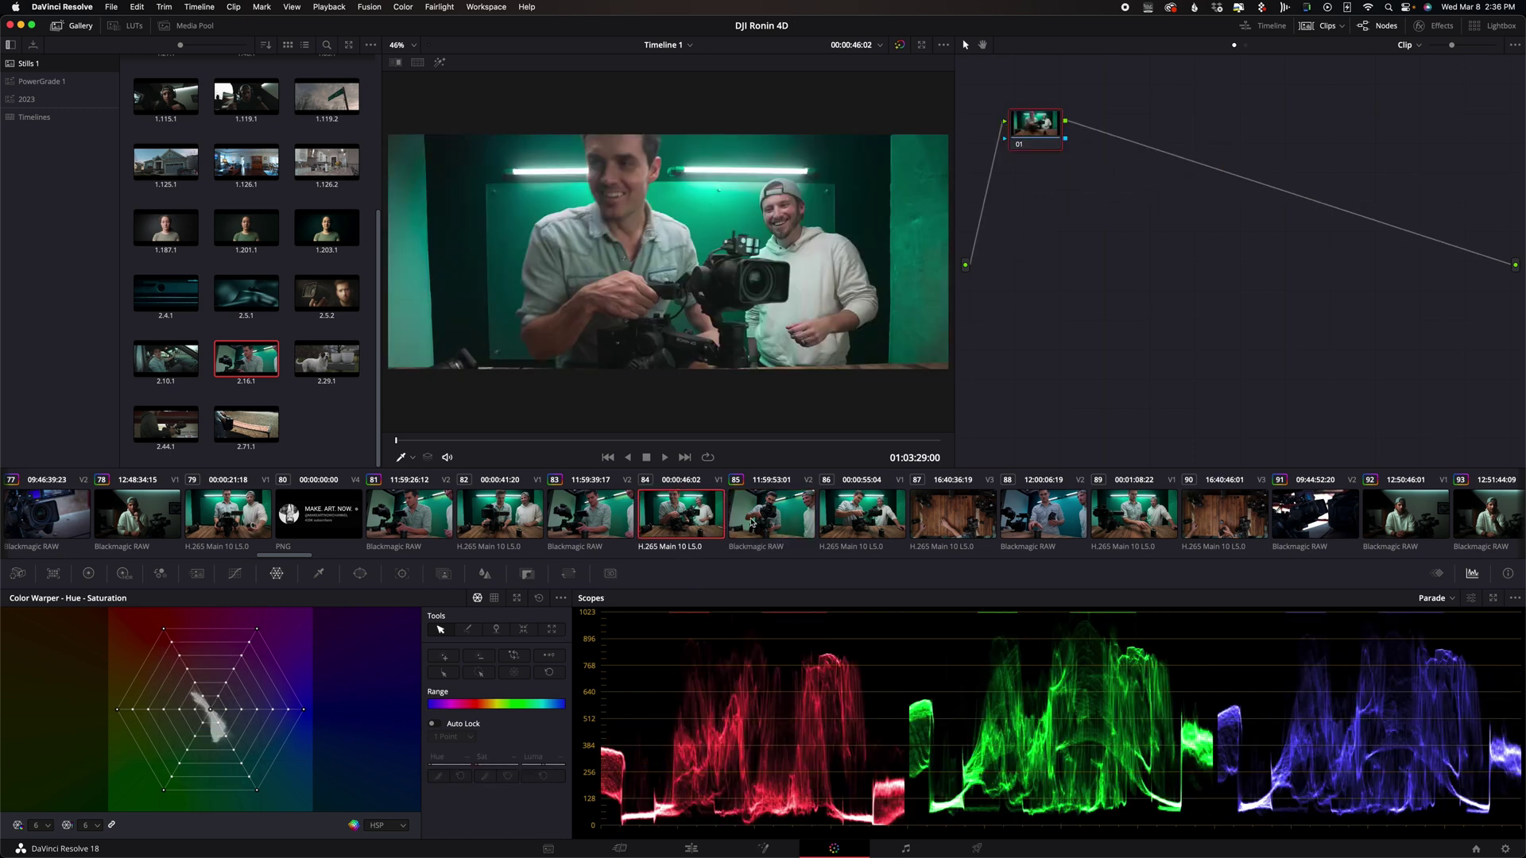
left_click(752, 522)
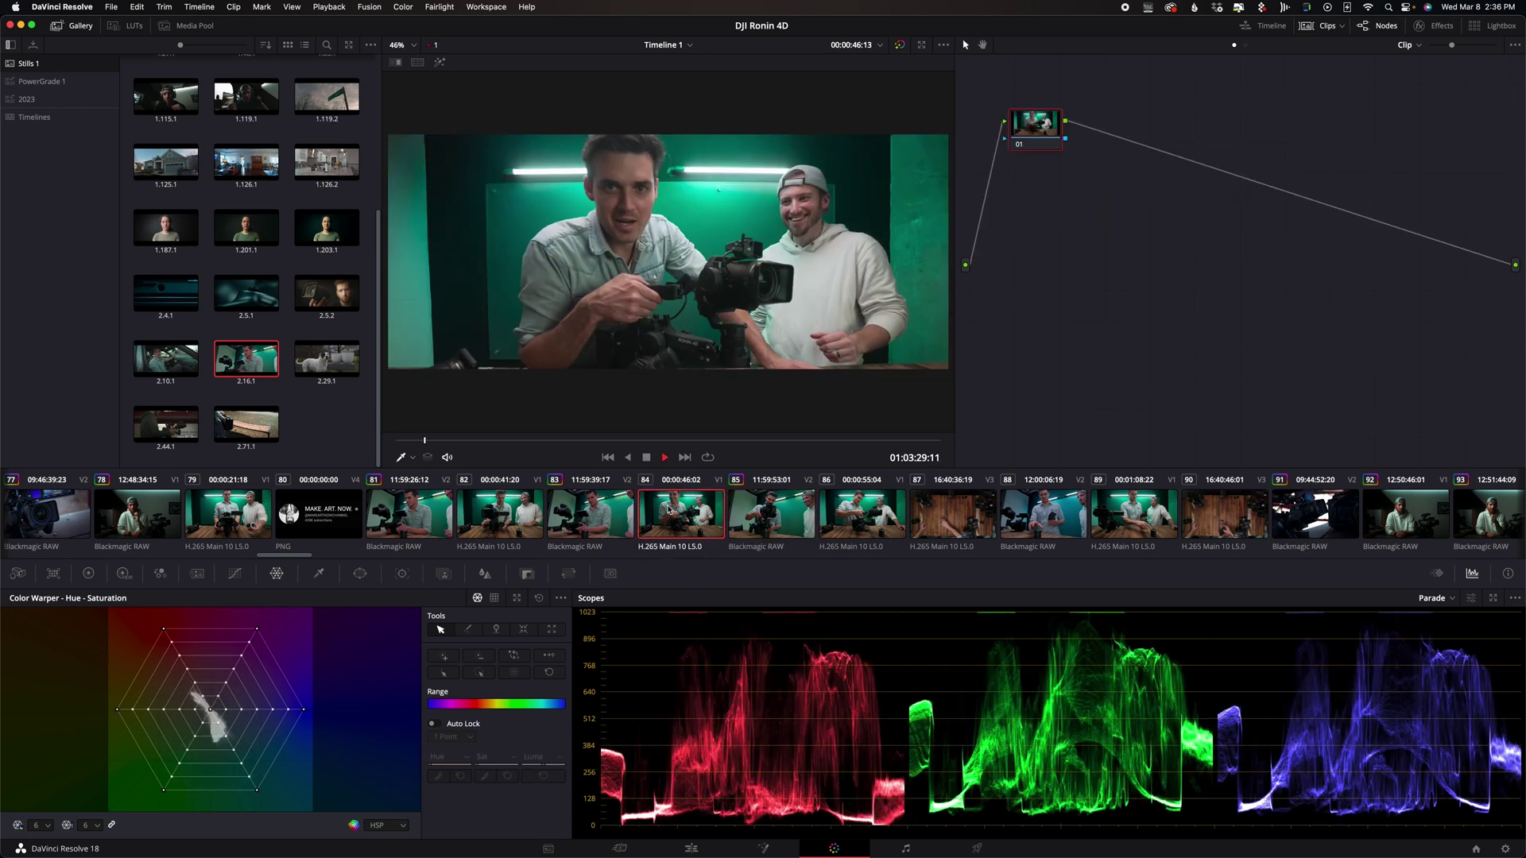
left_click(770, 515)
key("space")
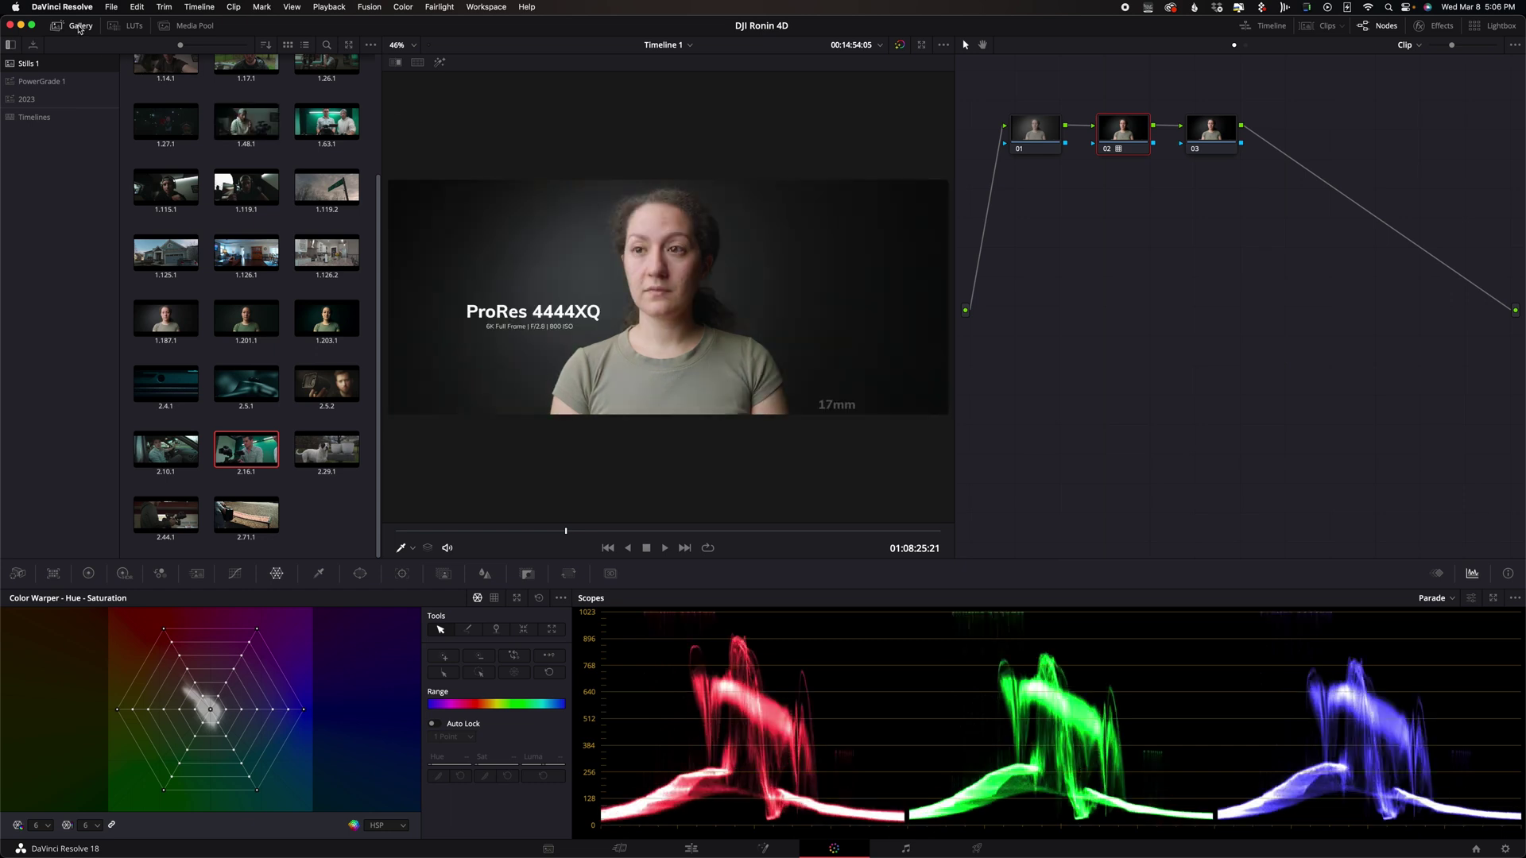
Hide the gallery and reset node 02's grade
left_click(80, 27)
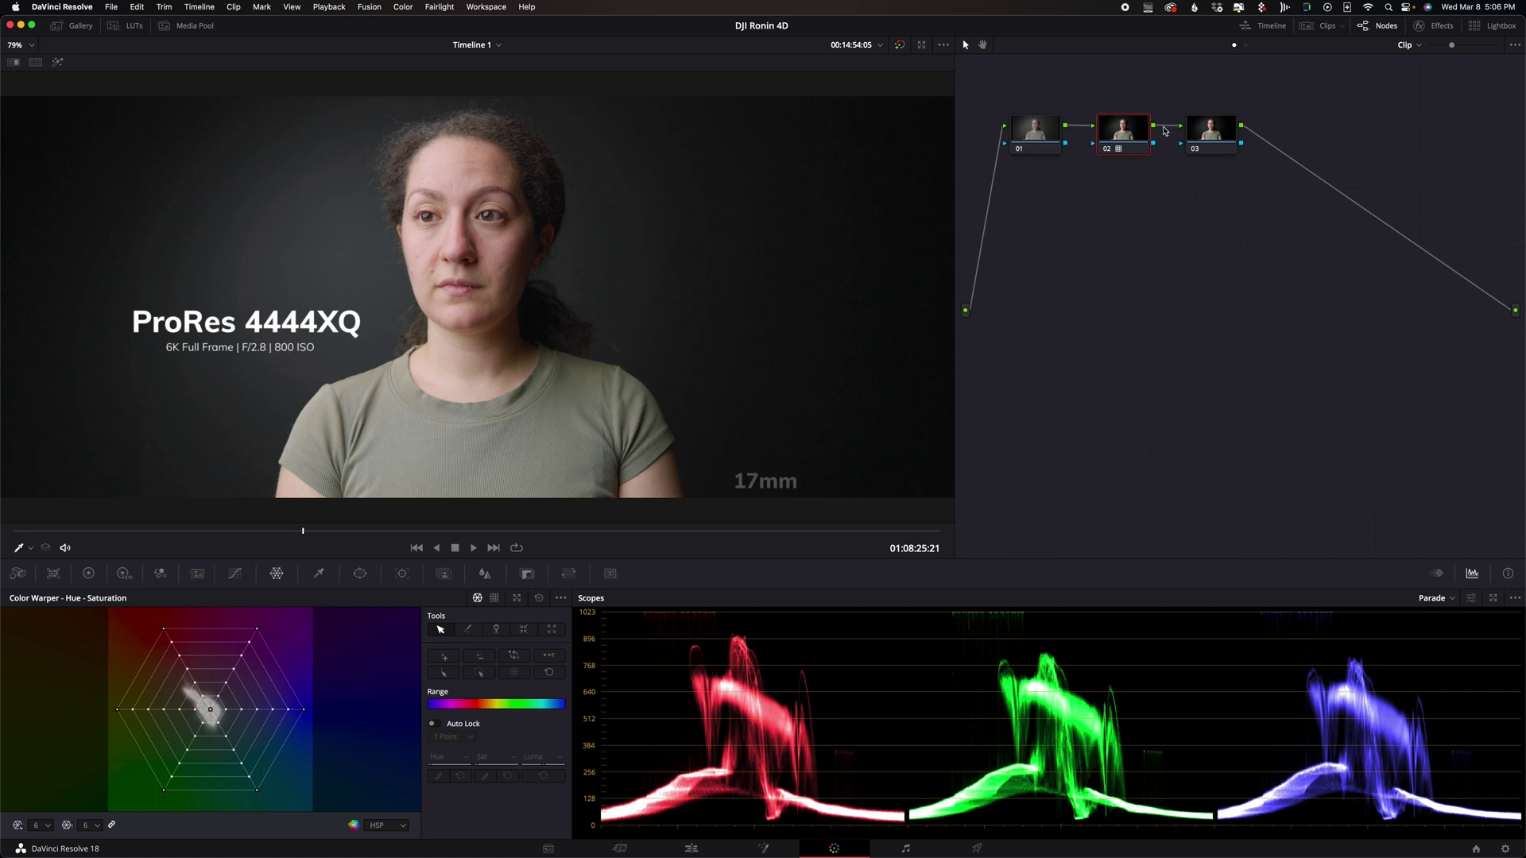
right_click(1135, 131)
left_click(1138, 139)
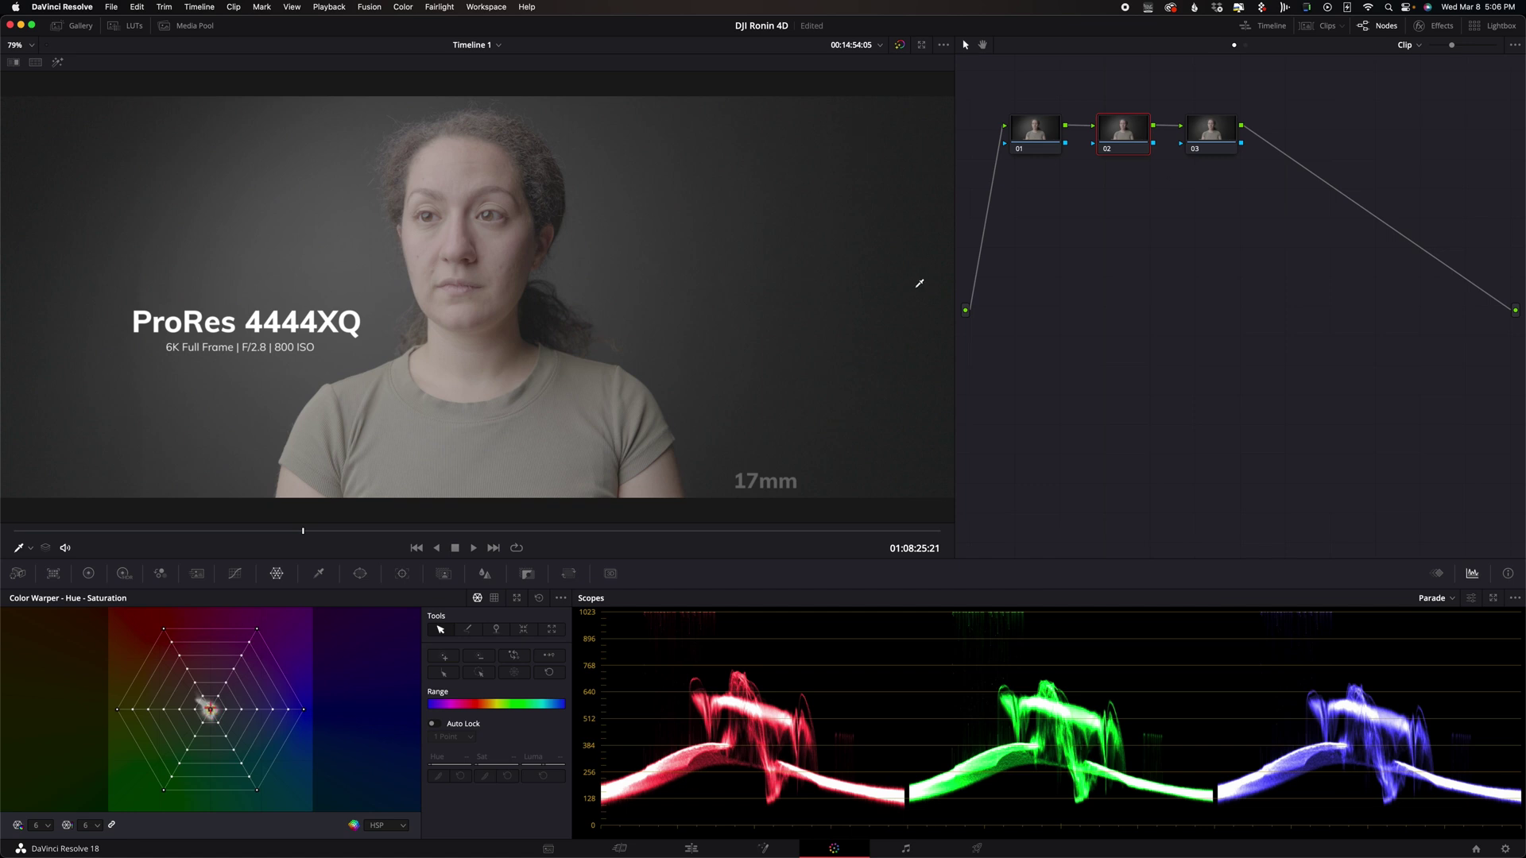
Apply the last LUT in the DJI collection to node 02, then close the LUT browser
left_click(134, 26)
left_click(29, 176)
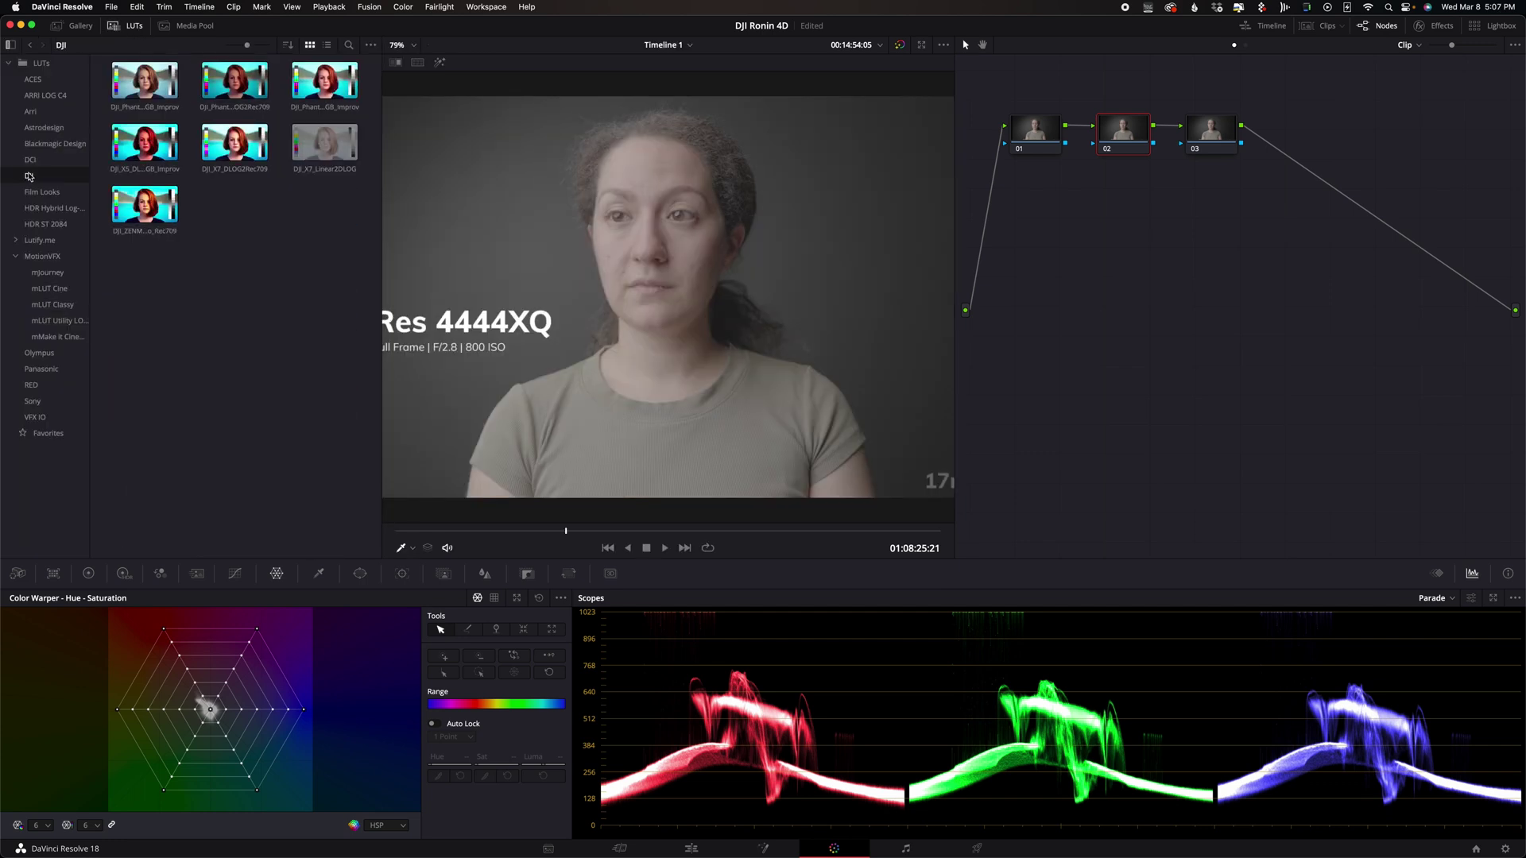
right_click(172, 208)
left_click(174, 209)
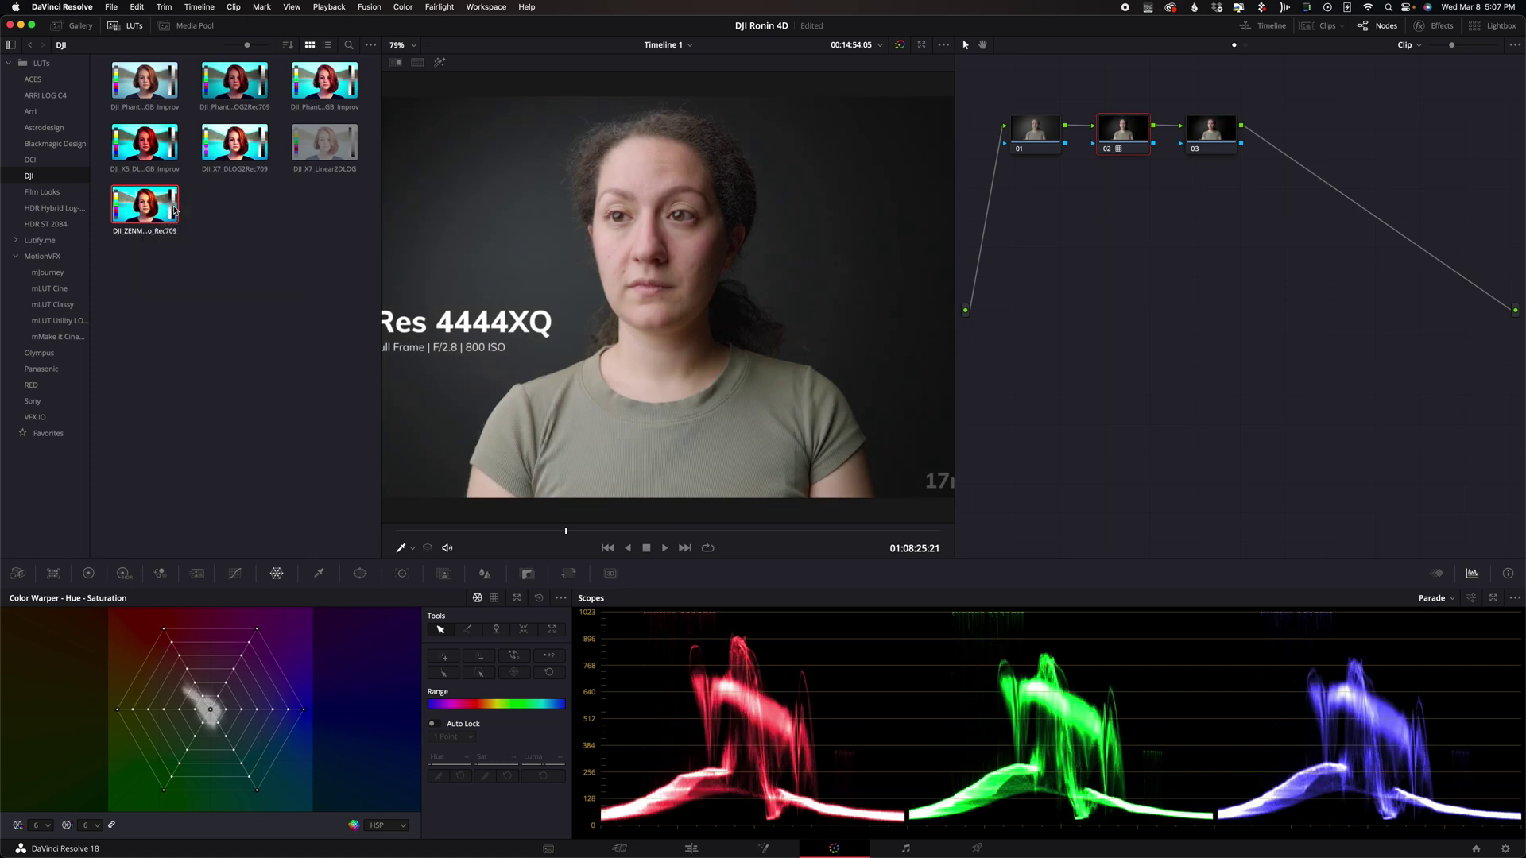
left_click(139, 22)
Add two serial nodes after node 03 and reselect node 03 for grading
left_click(1231, 137)
key("alt+s")
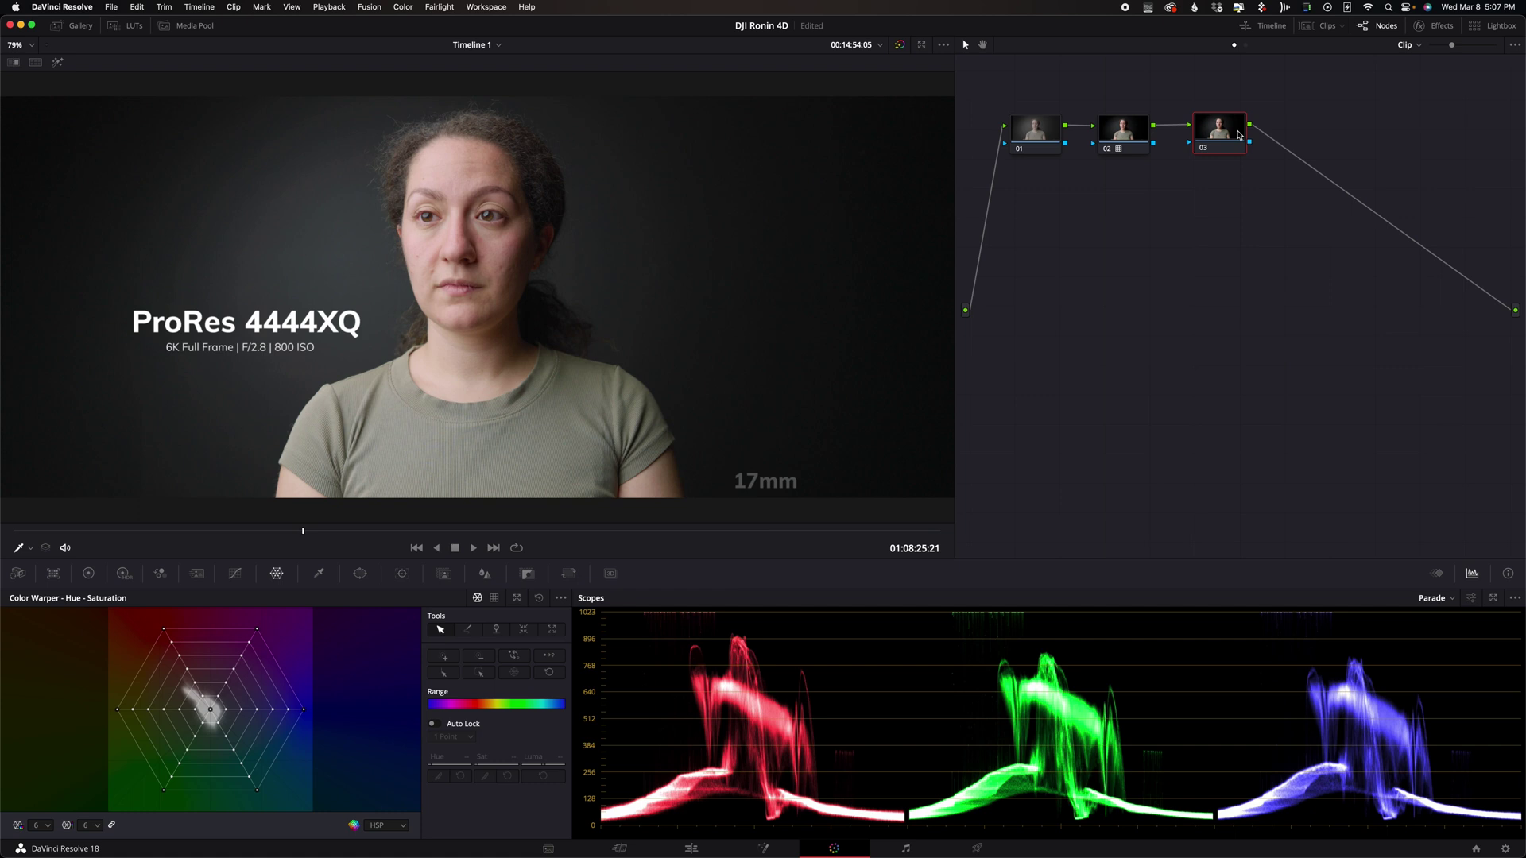
key("alt+s")
left_click(1225, 135)
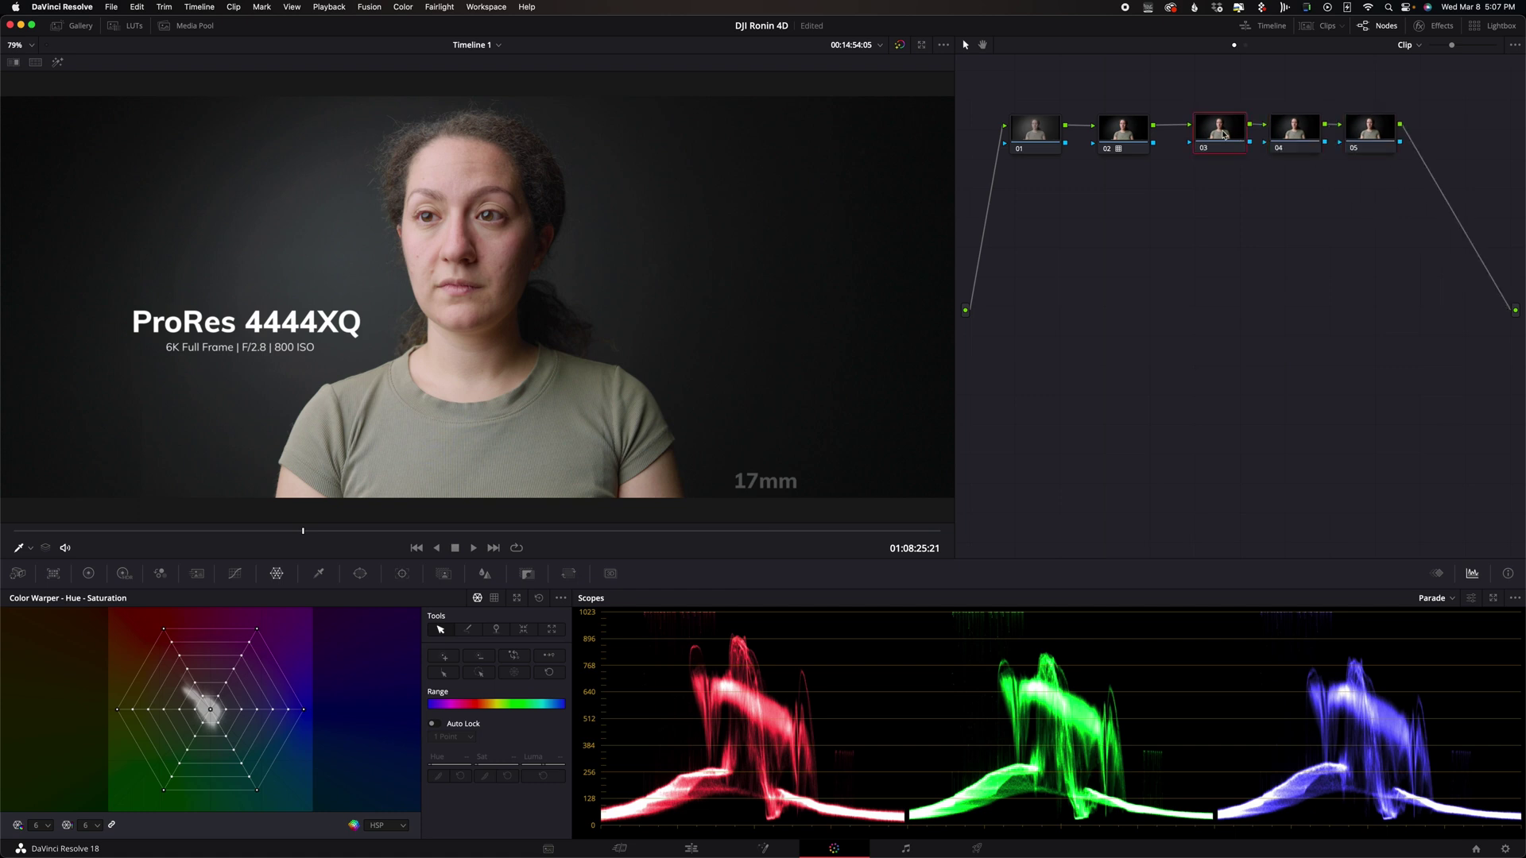
left_click(1129, 136)
left_click(1224, 126)
On node 03, raise gain, lower gamma and increase saturation to 59.40
left_click(88, 574)
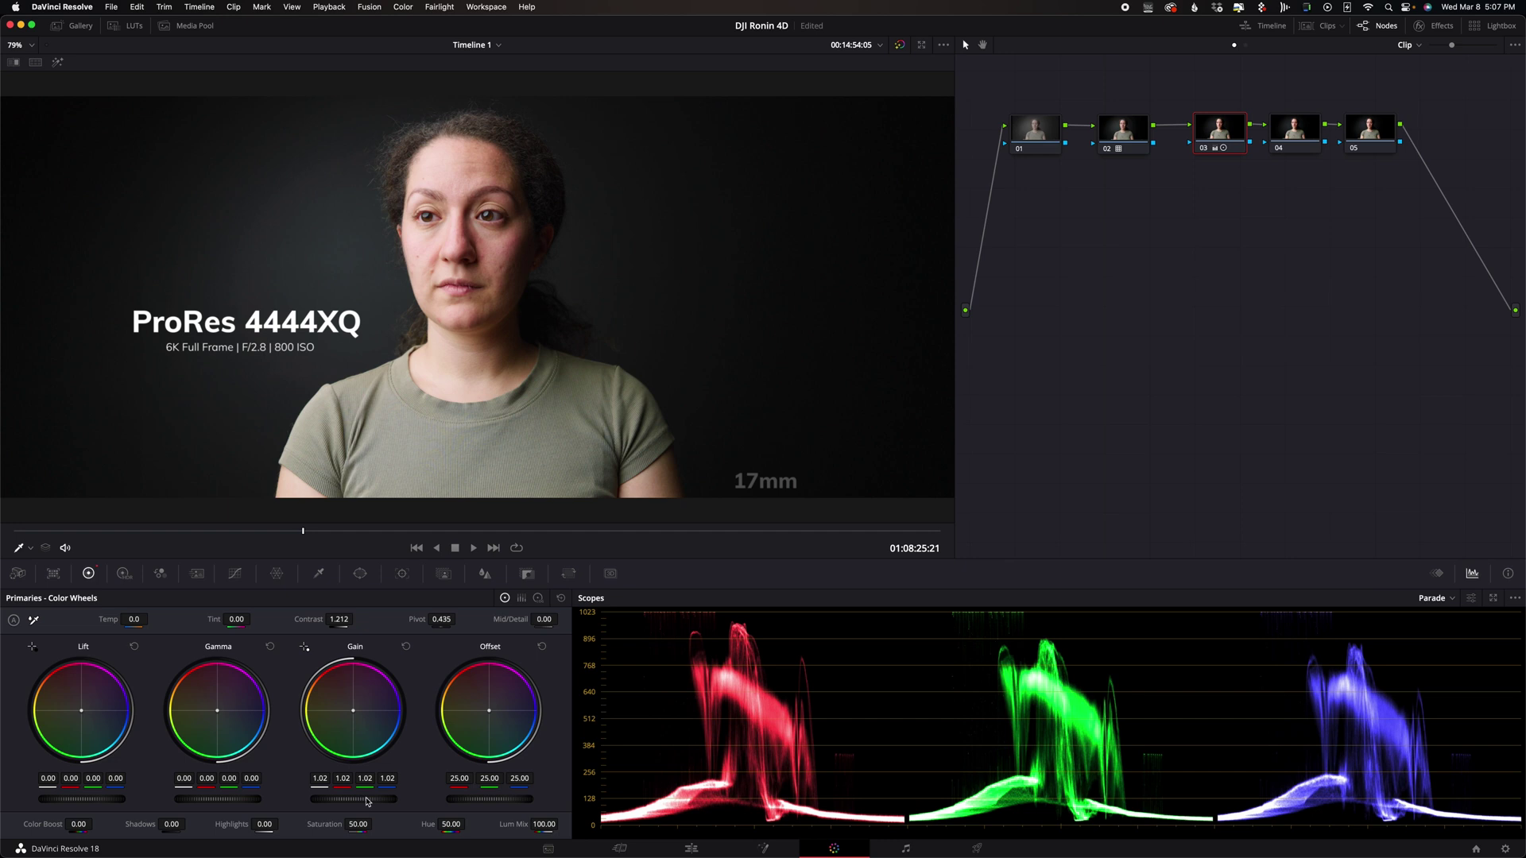
left_click_drag(353, 800, 363, 801)
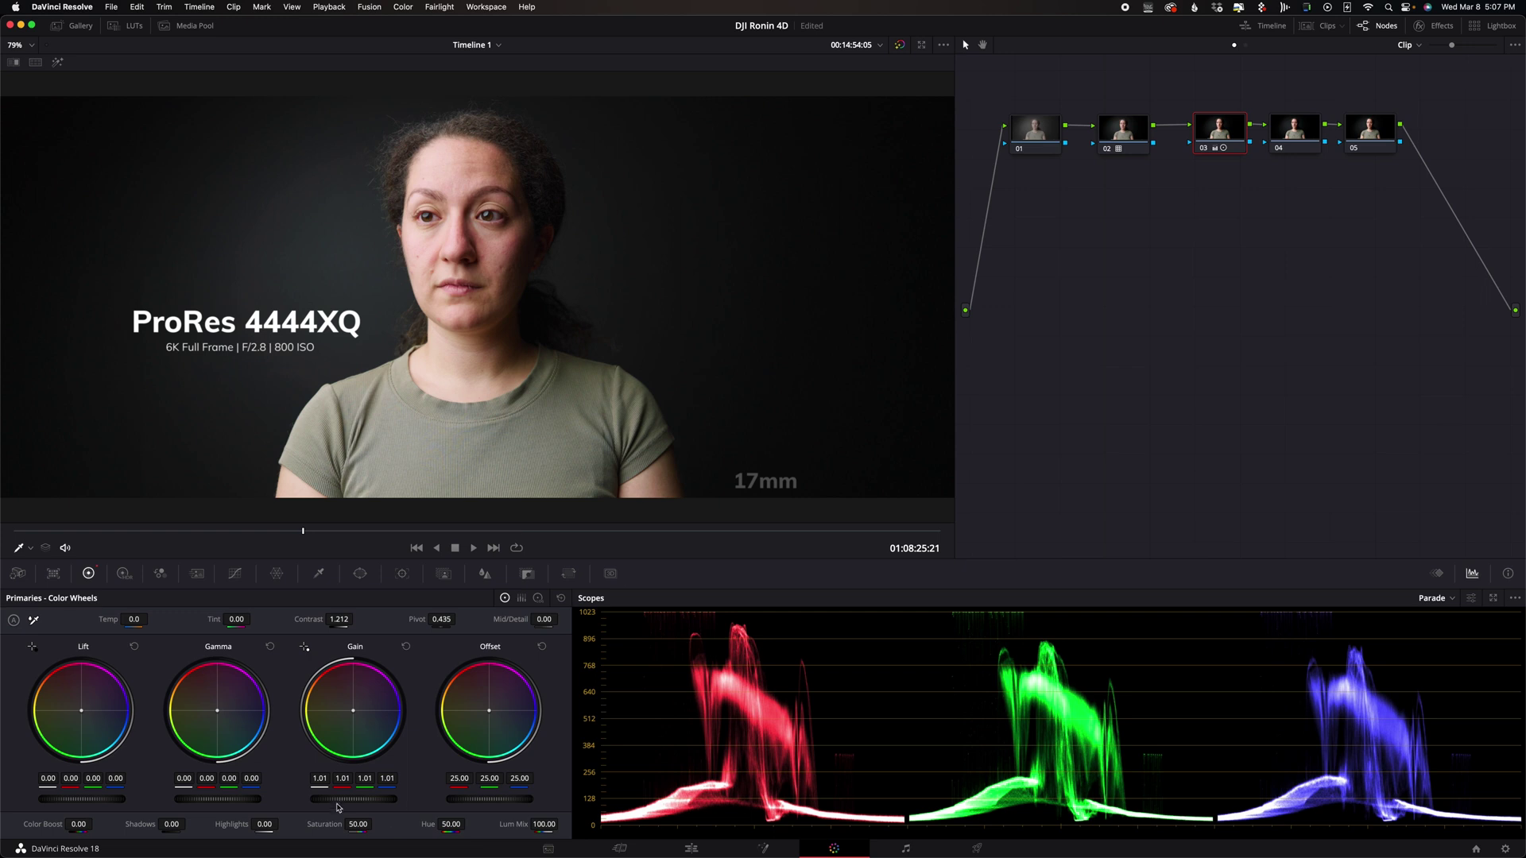
mouse_move(354, 806)
left_mouse_down()
mouse_move(387, 807)
mouse_move(337, 806)
left_mouse_up()
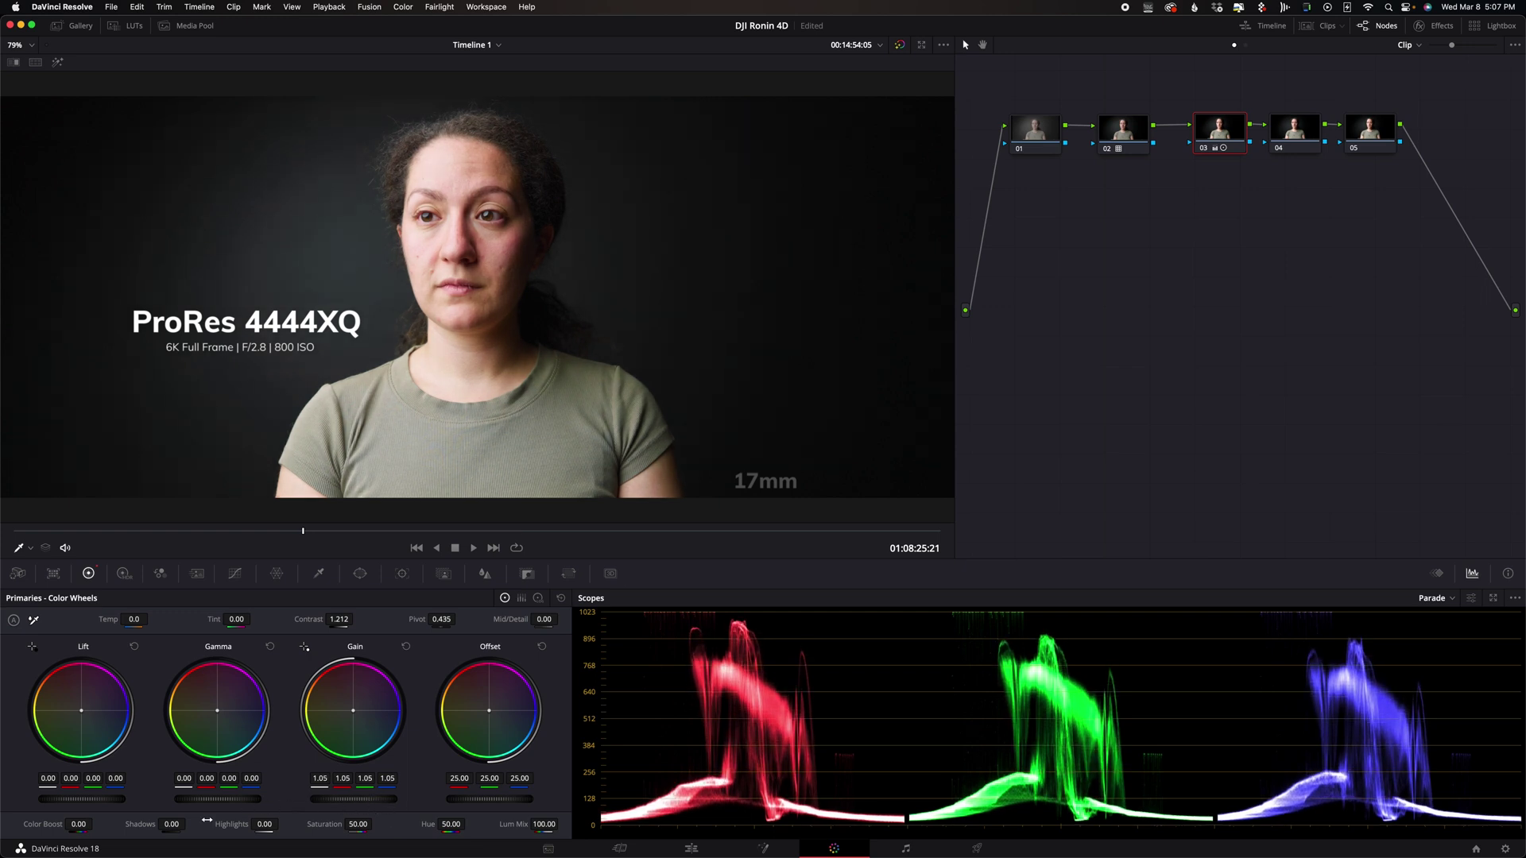
left_click_drag(239, 799, 232, 800)
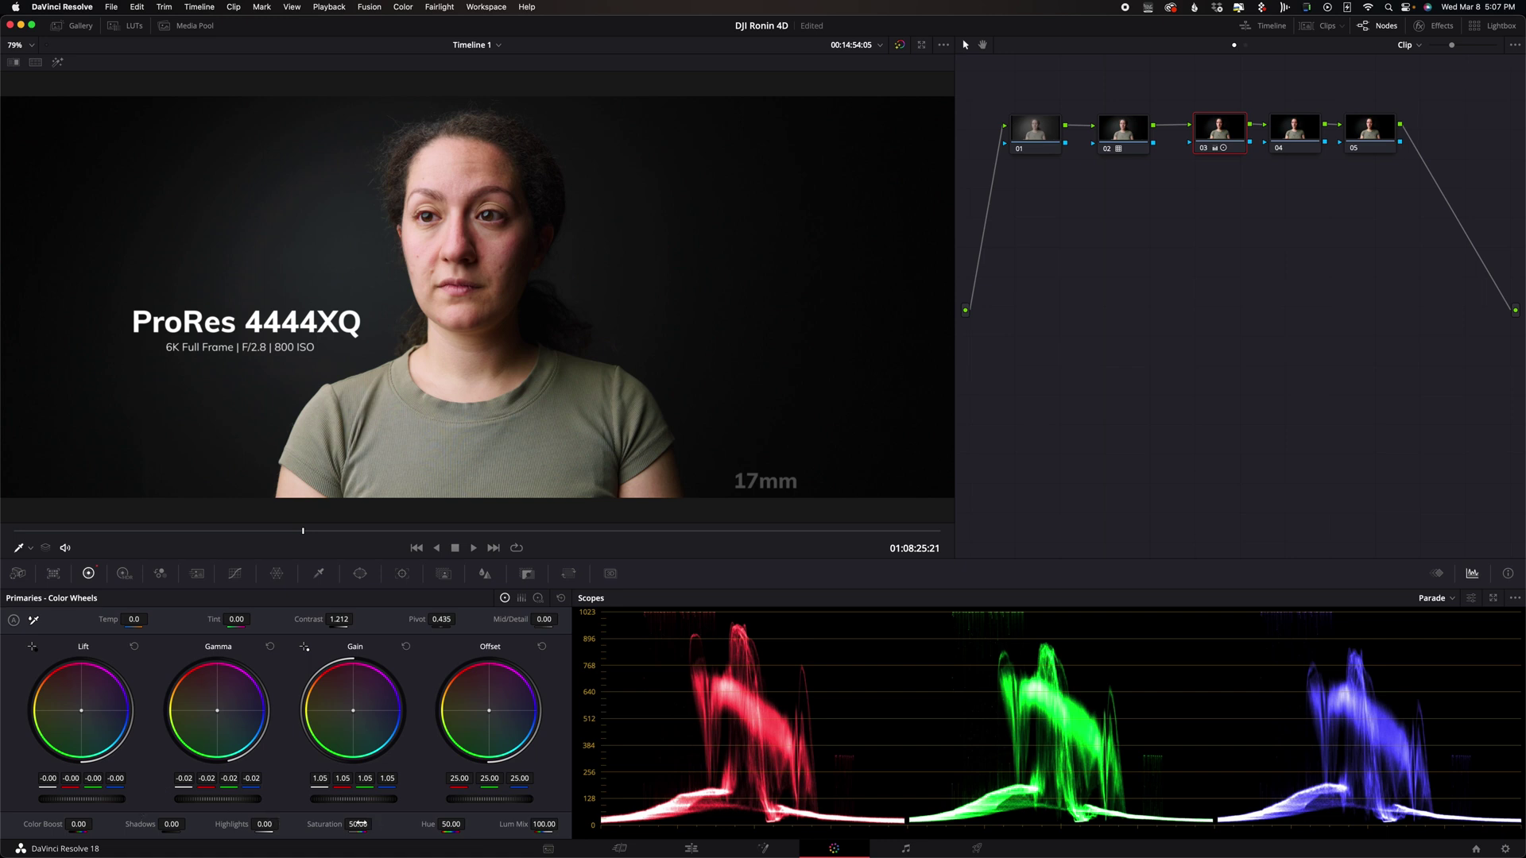
left_click_drag(358, 824, 381, 823)
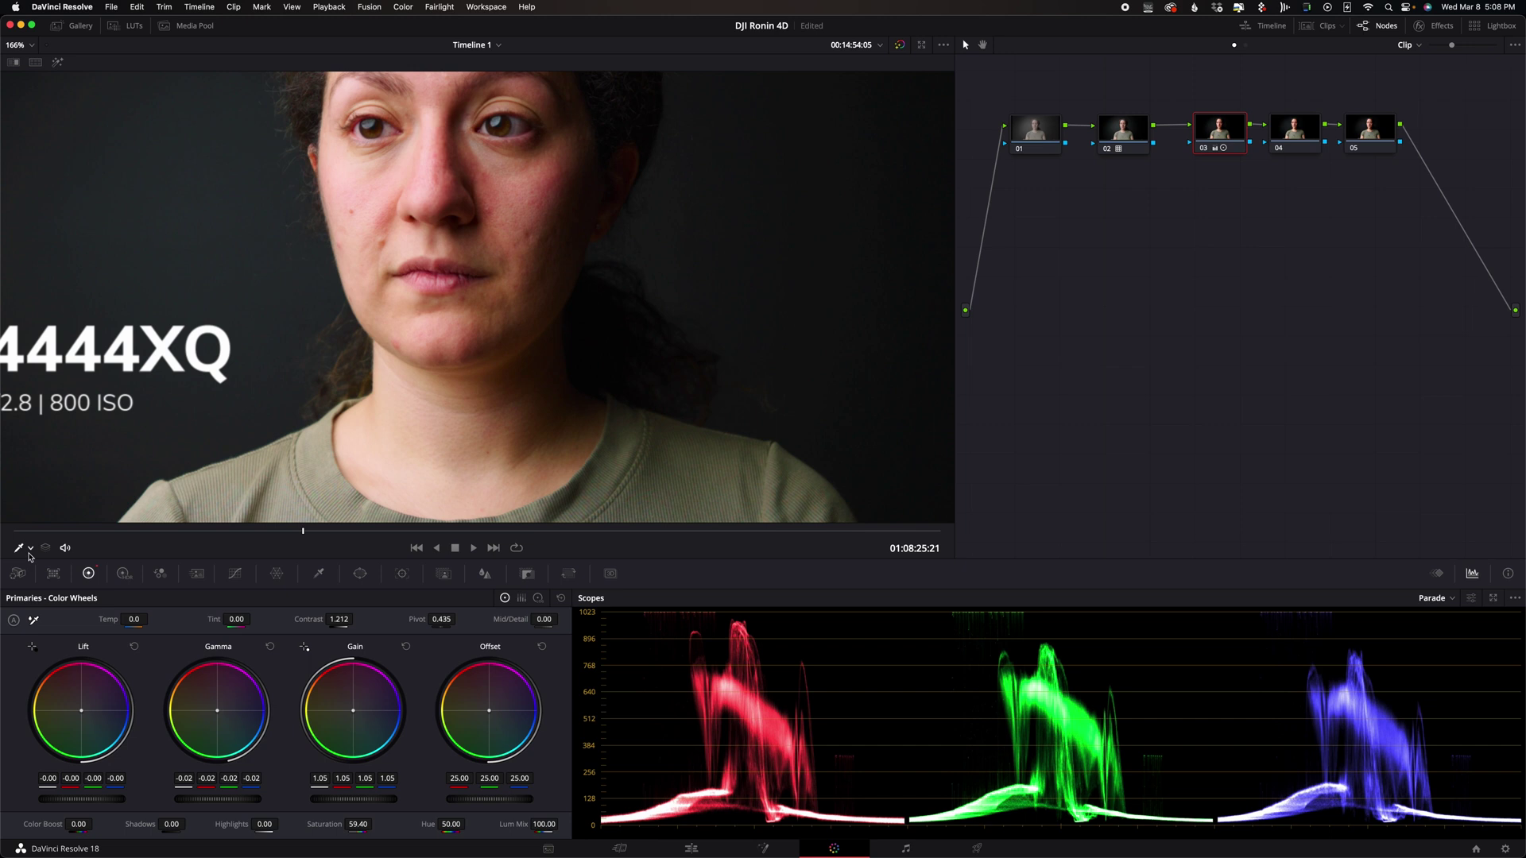
Keep tint at 0, cool the offset to 24.21/24.82/24.94, and compare node 03 on and off
left_click(31, 547)
scroll(488, 272, "up", 1)
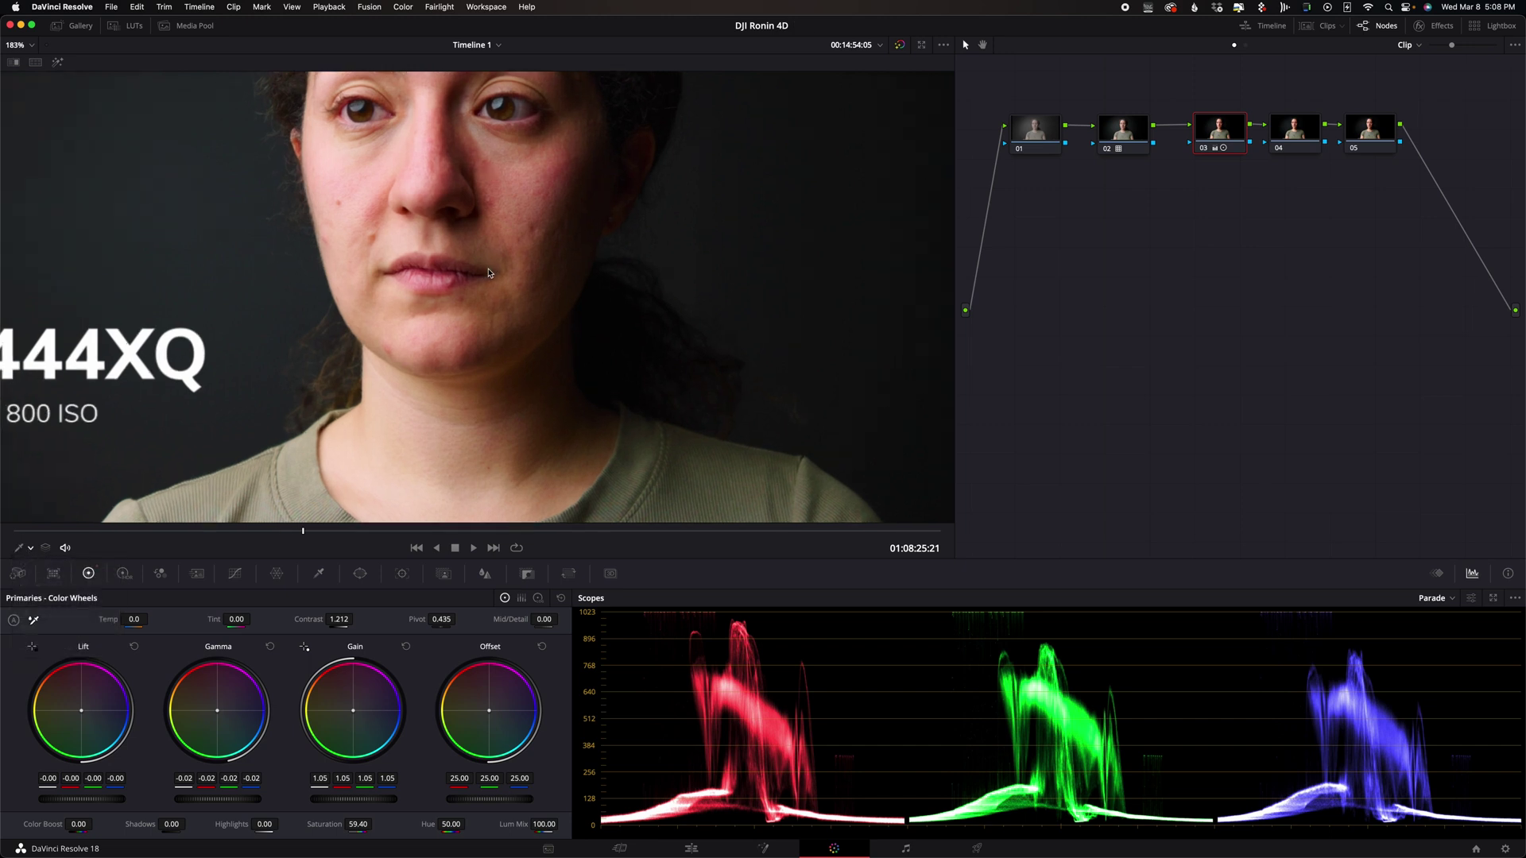
scroll(488, 273, "down", 3)
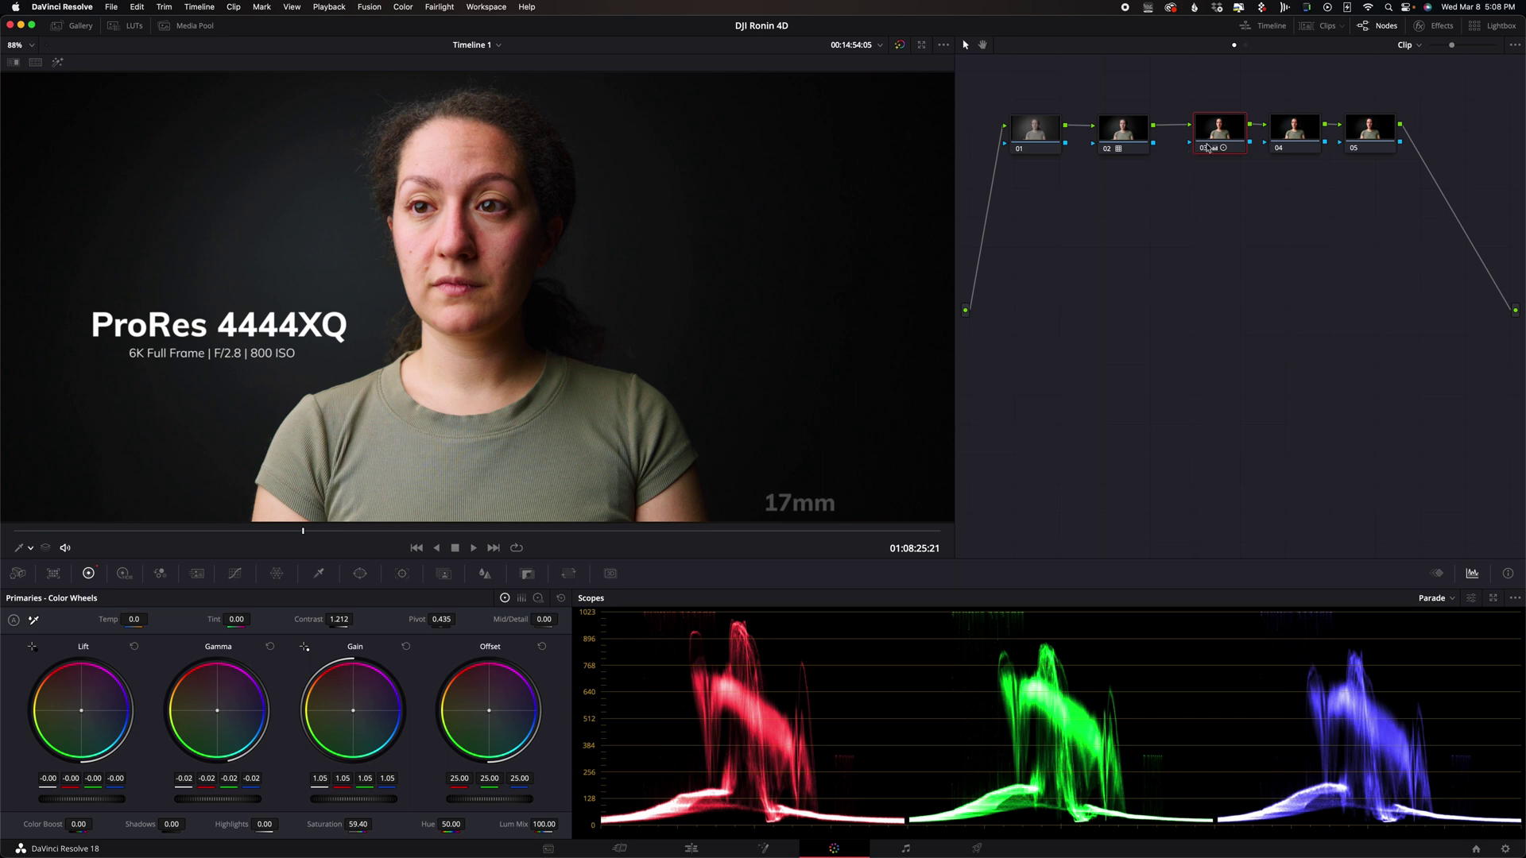
left_click_drag(235, 619, 230, 619)
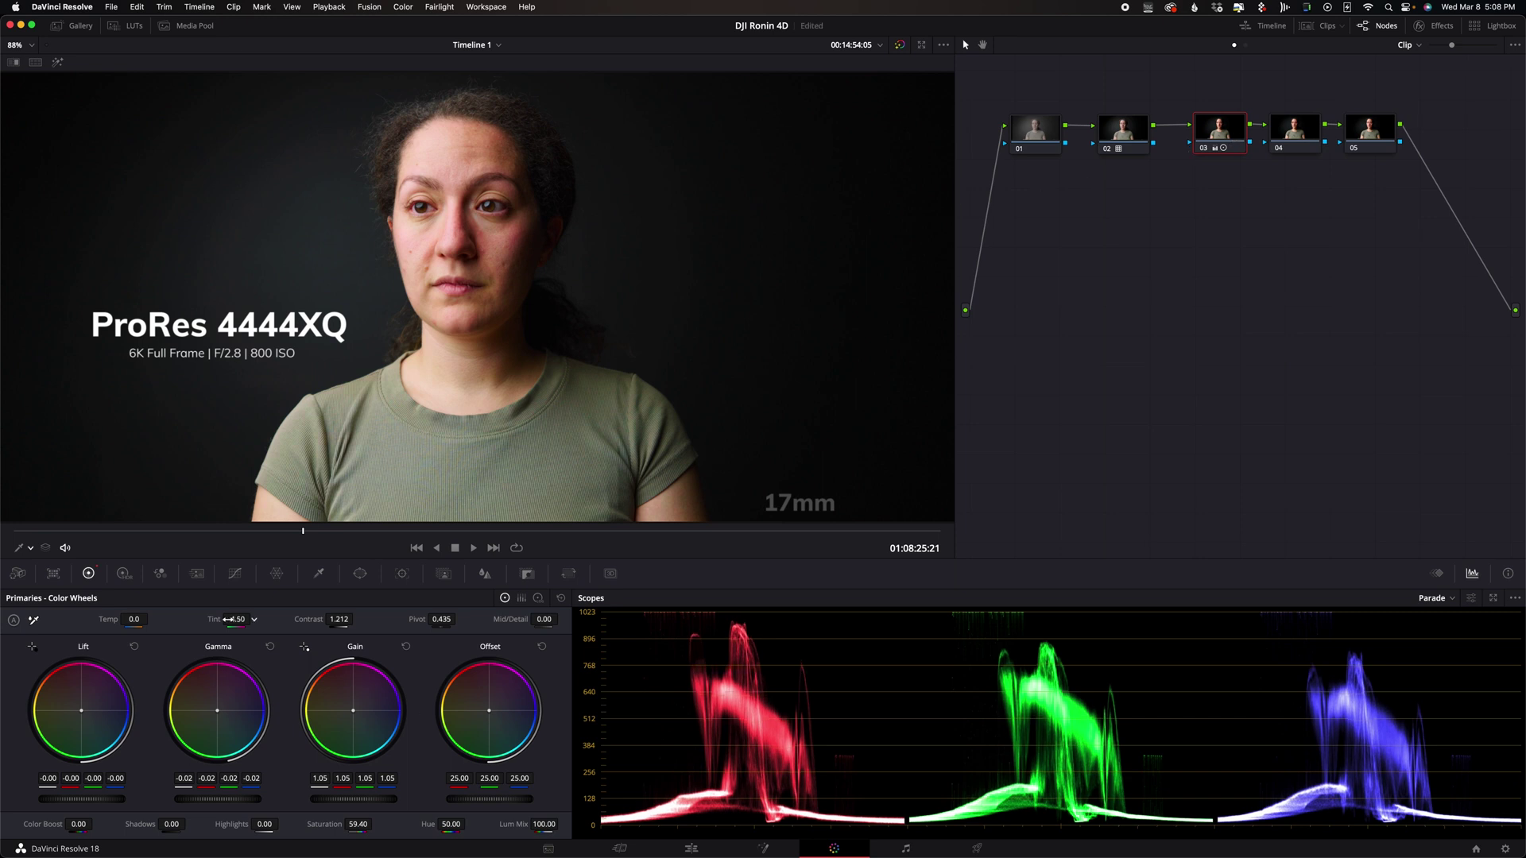
double_click(209, 619)
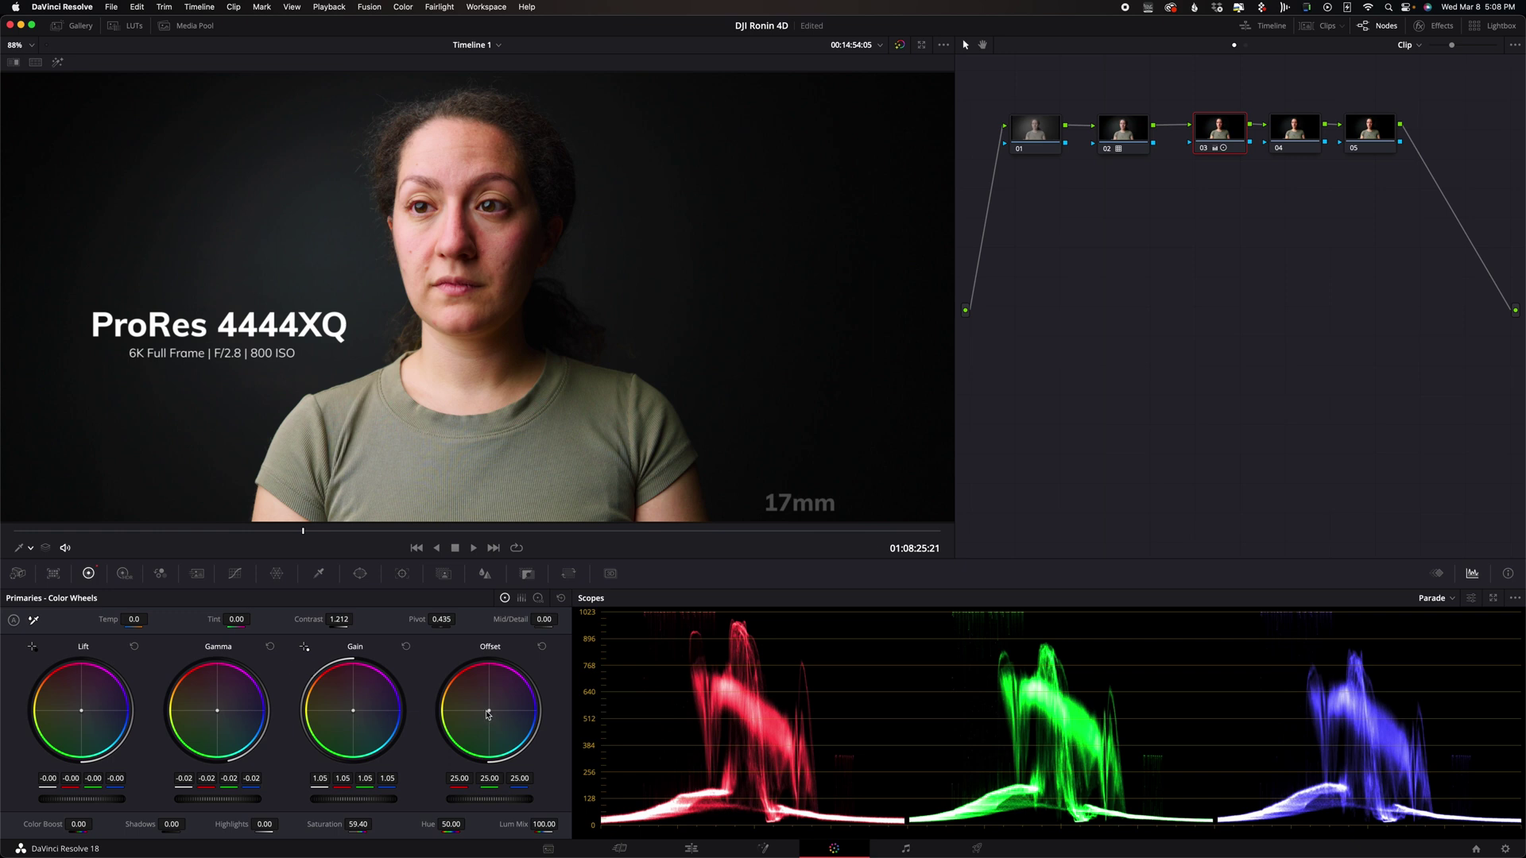
left_click_drag(490, 714, 490, 714)
left_click(1204, 149)
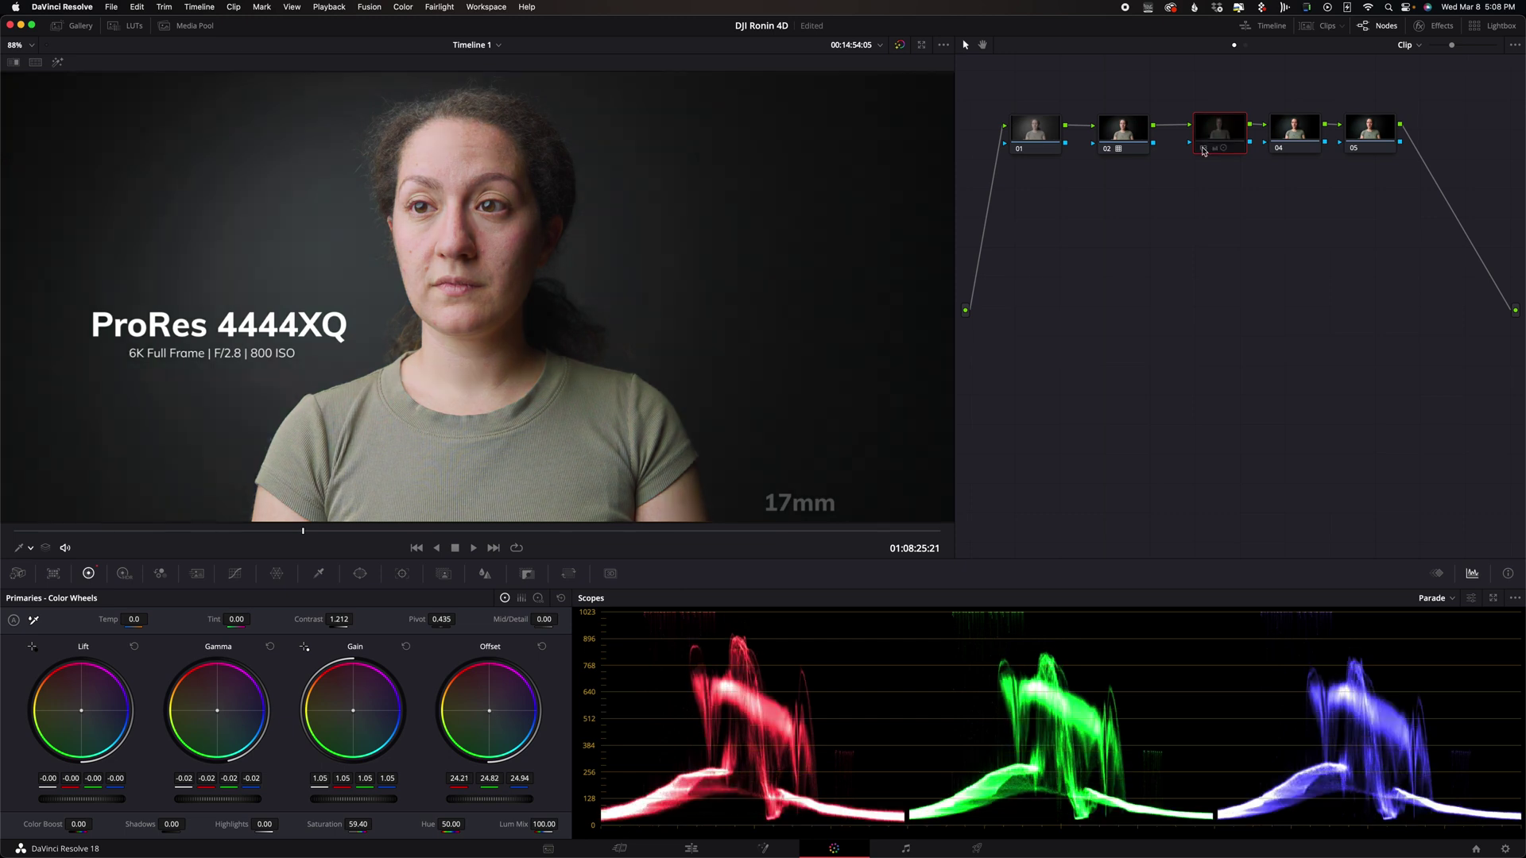
left_click(1204, 150)
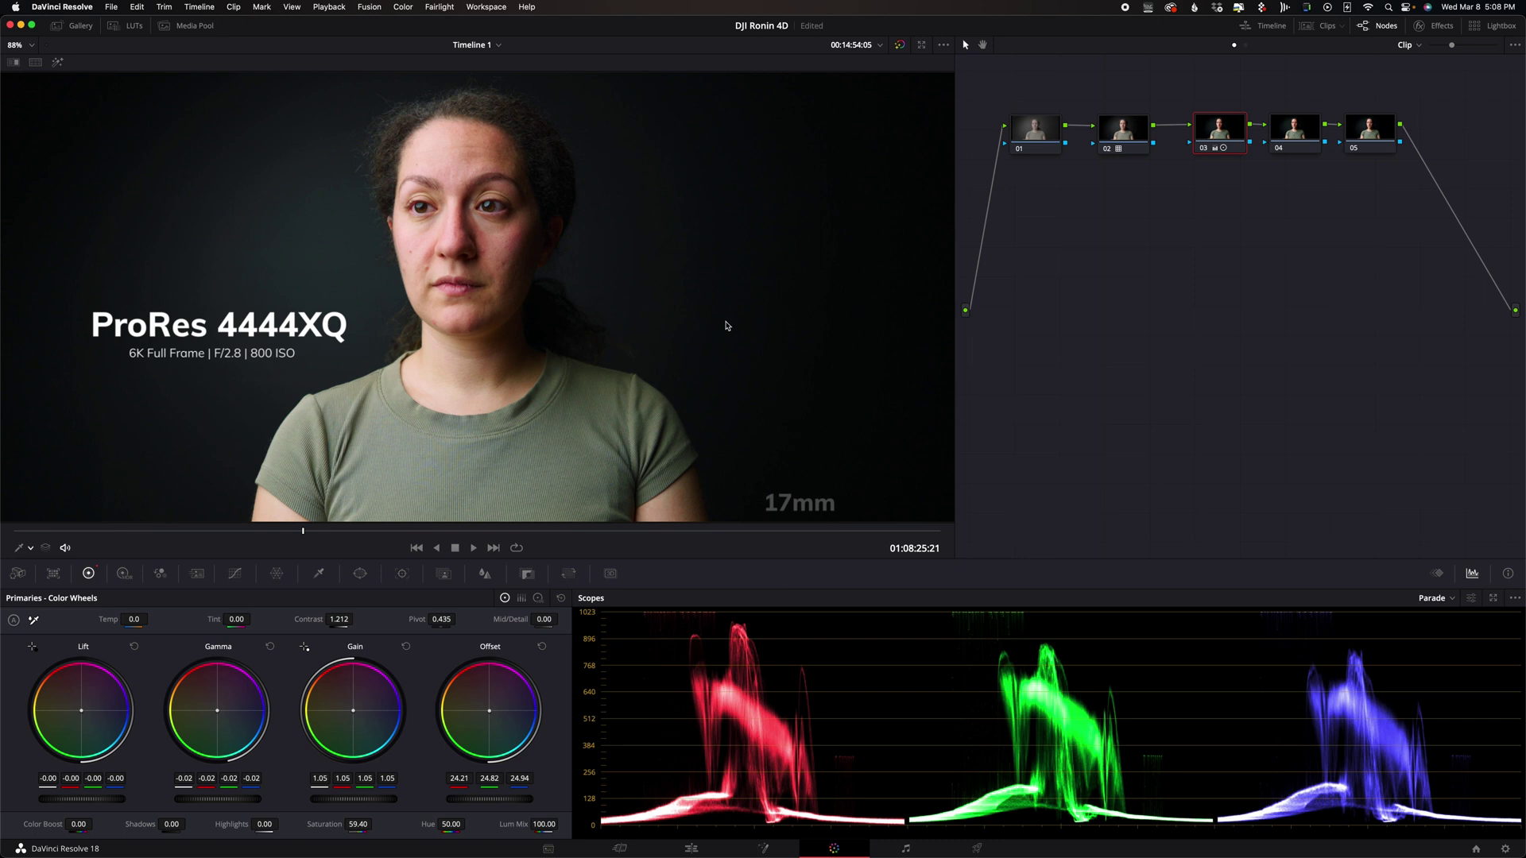
Add a circular window to node 04 and invert it to target the background
key("super+shift+apostrophe")
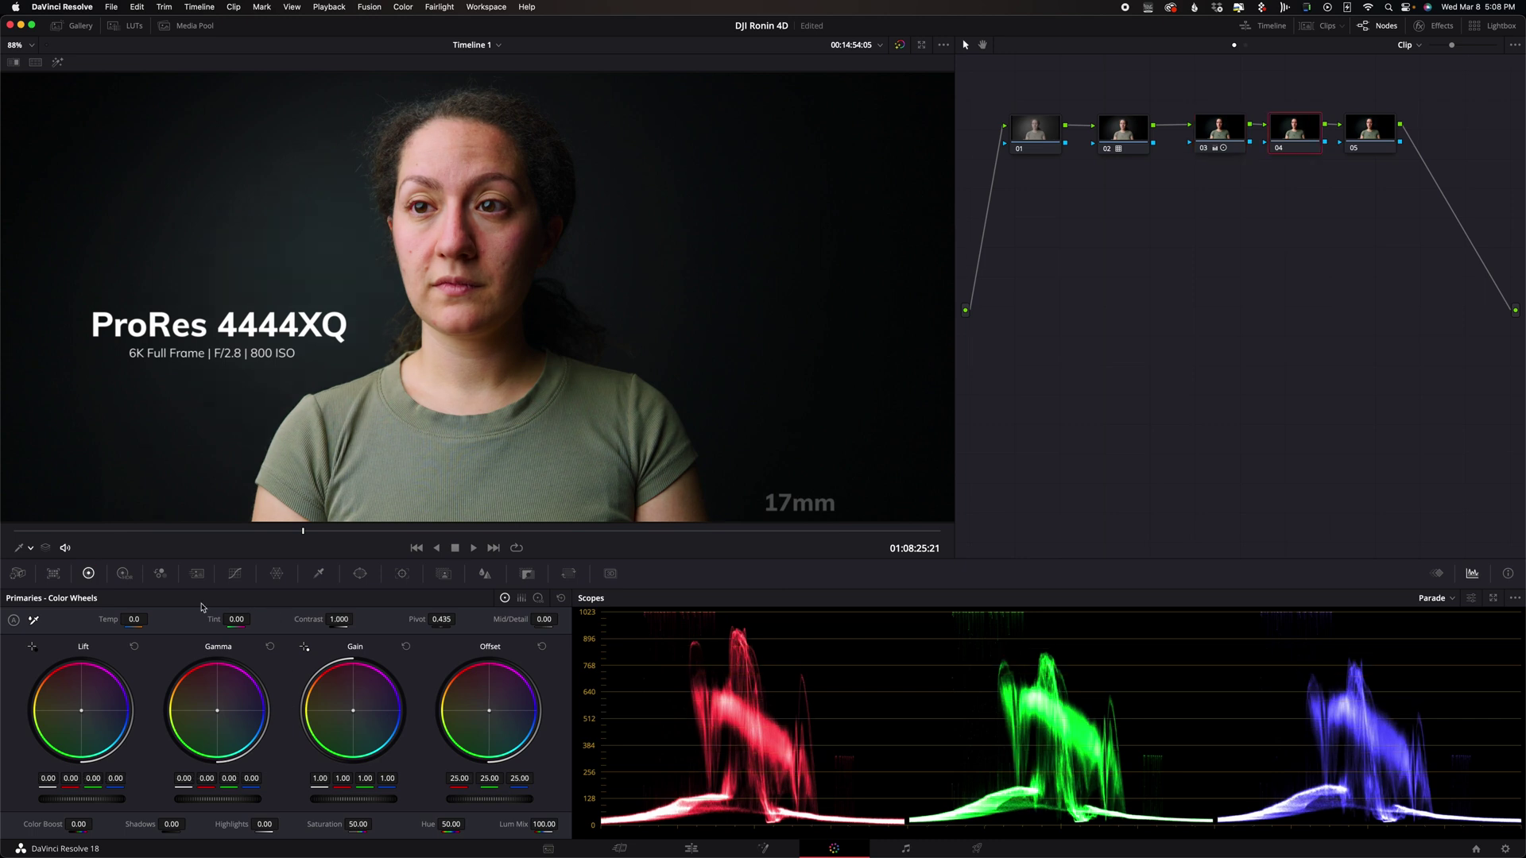
left_click(360, 573)
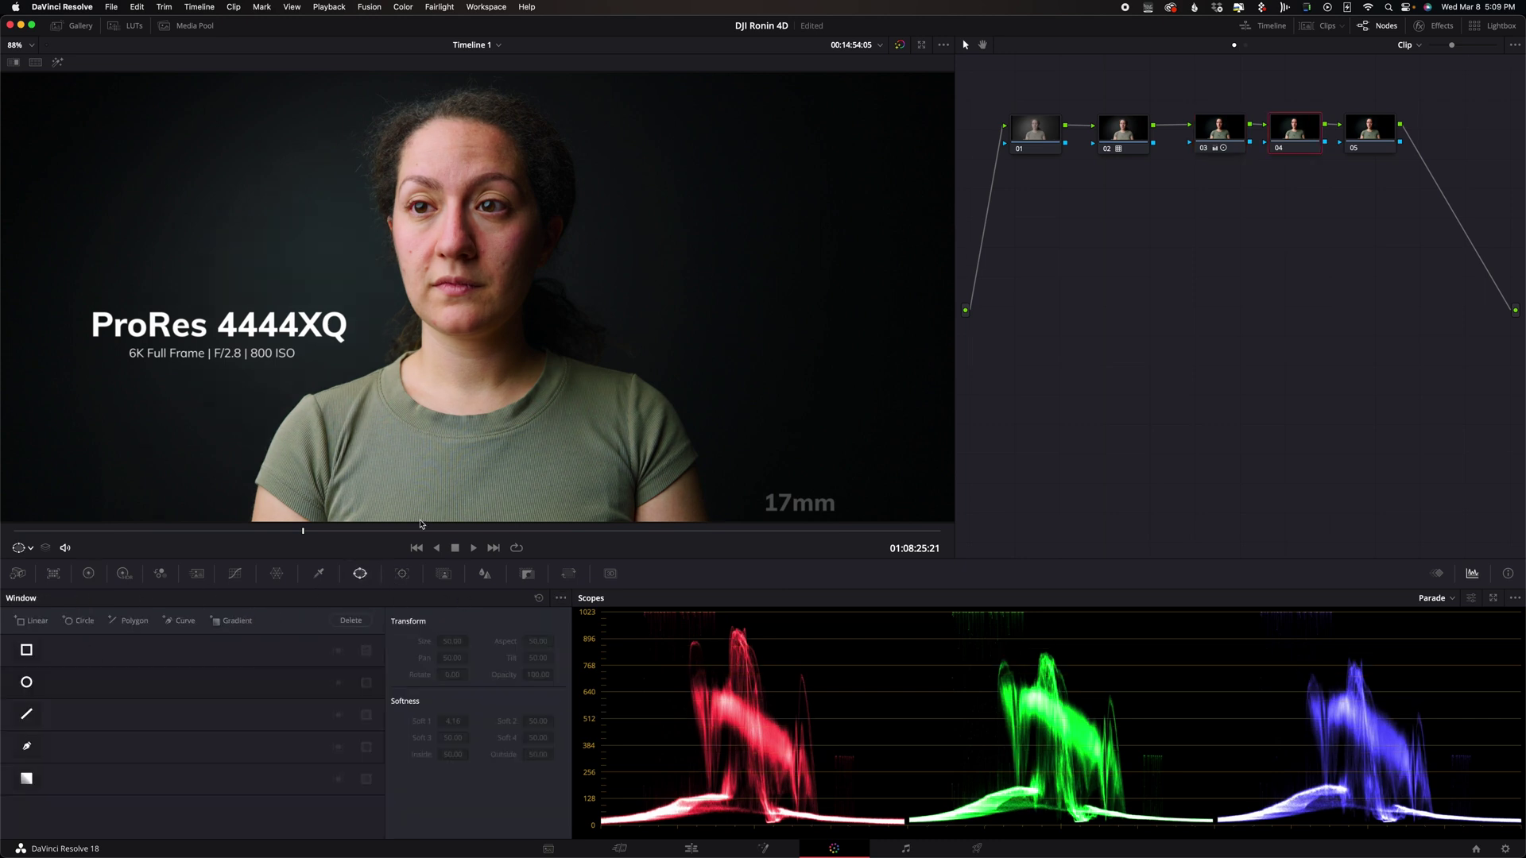
left_click(28, 684)
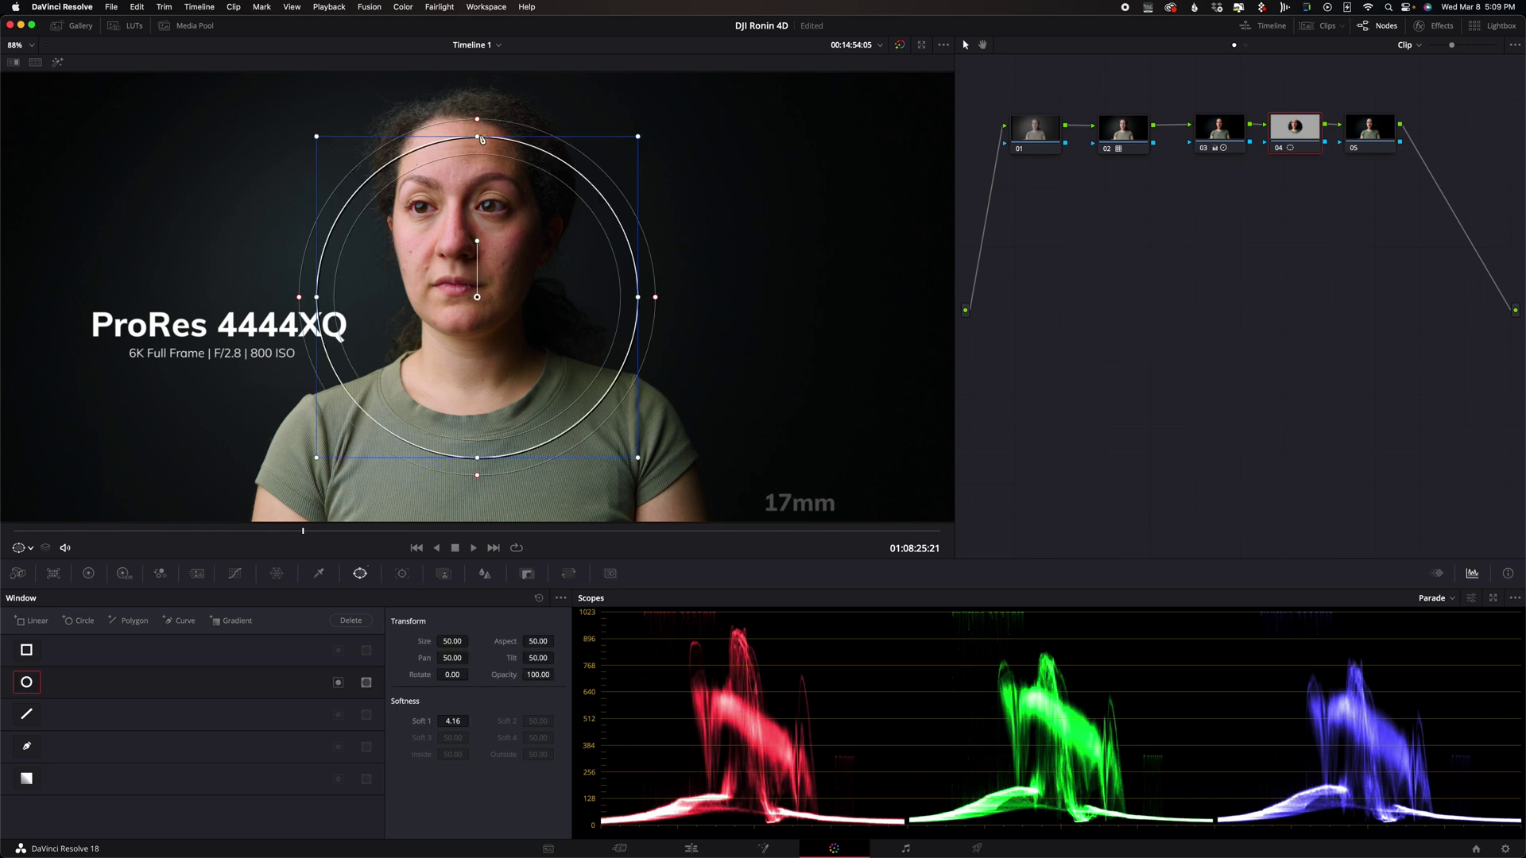
scroll(518, 292, "down", 3)
scroll(518, 292, "down", 1)
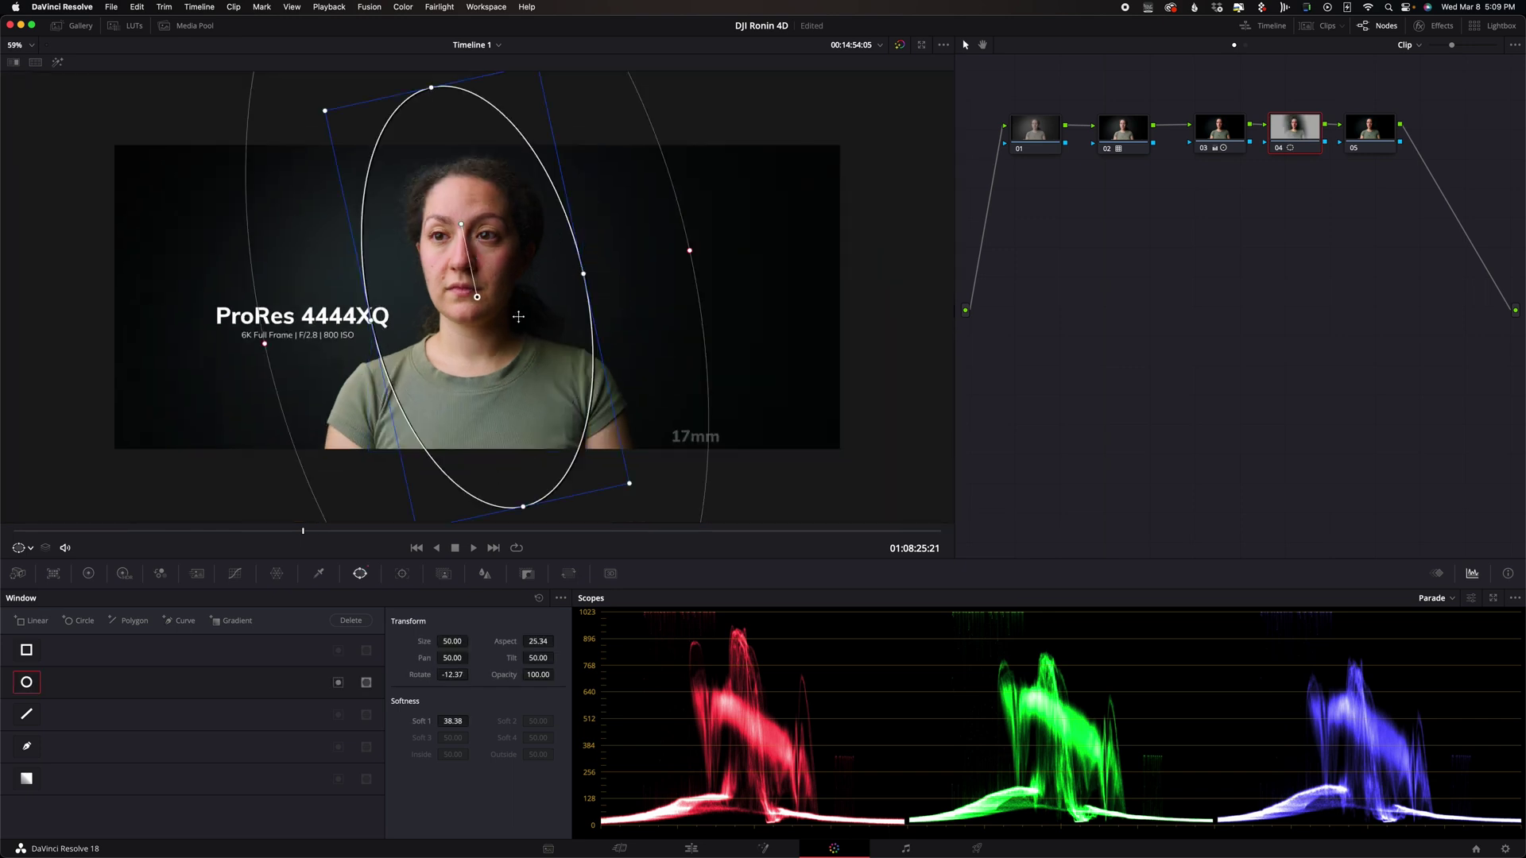
left_click(338, 682)
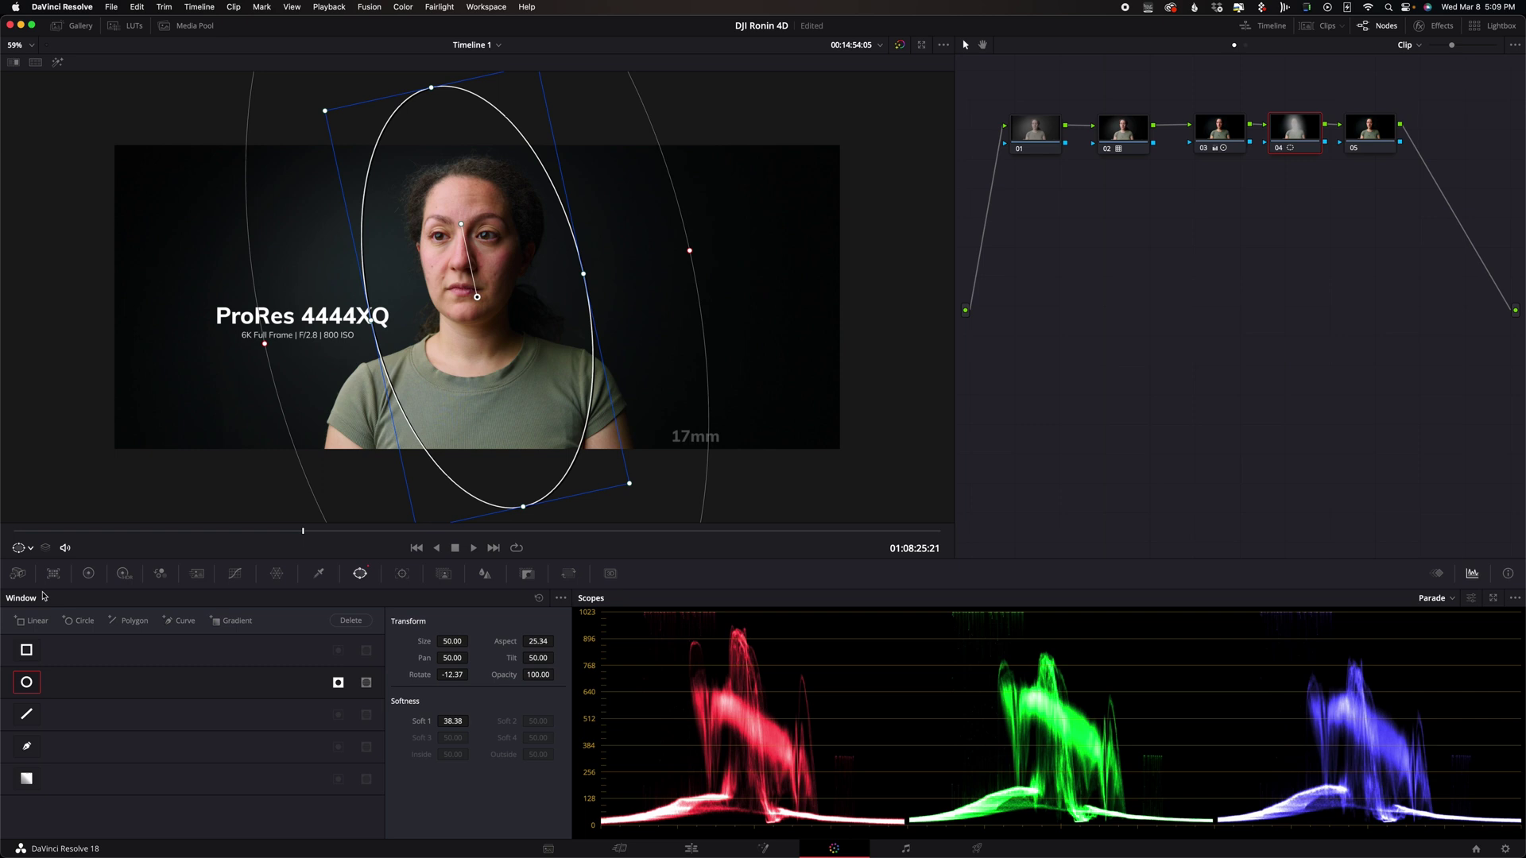
Switch between the camera raw and colour wheel panels, then bring back the window settings
left_click(20, 579)
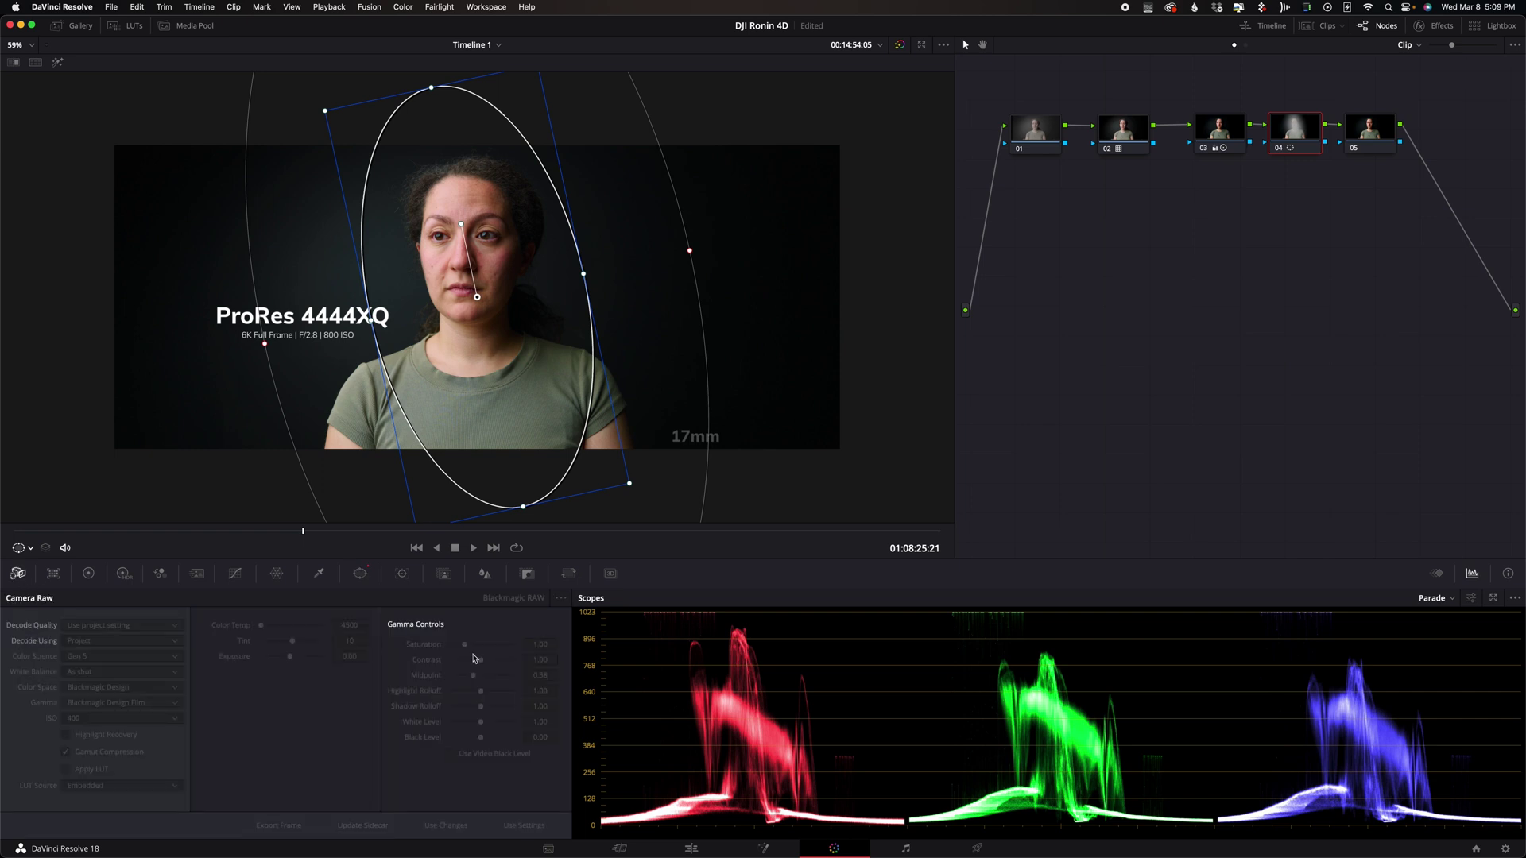
left_click(95, 581)
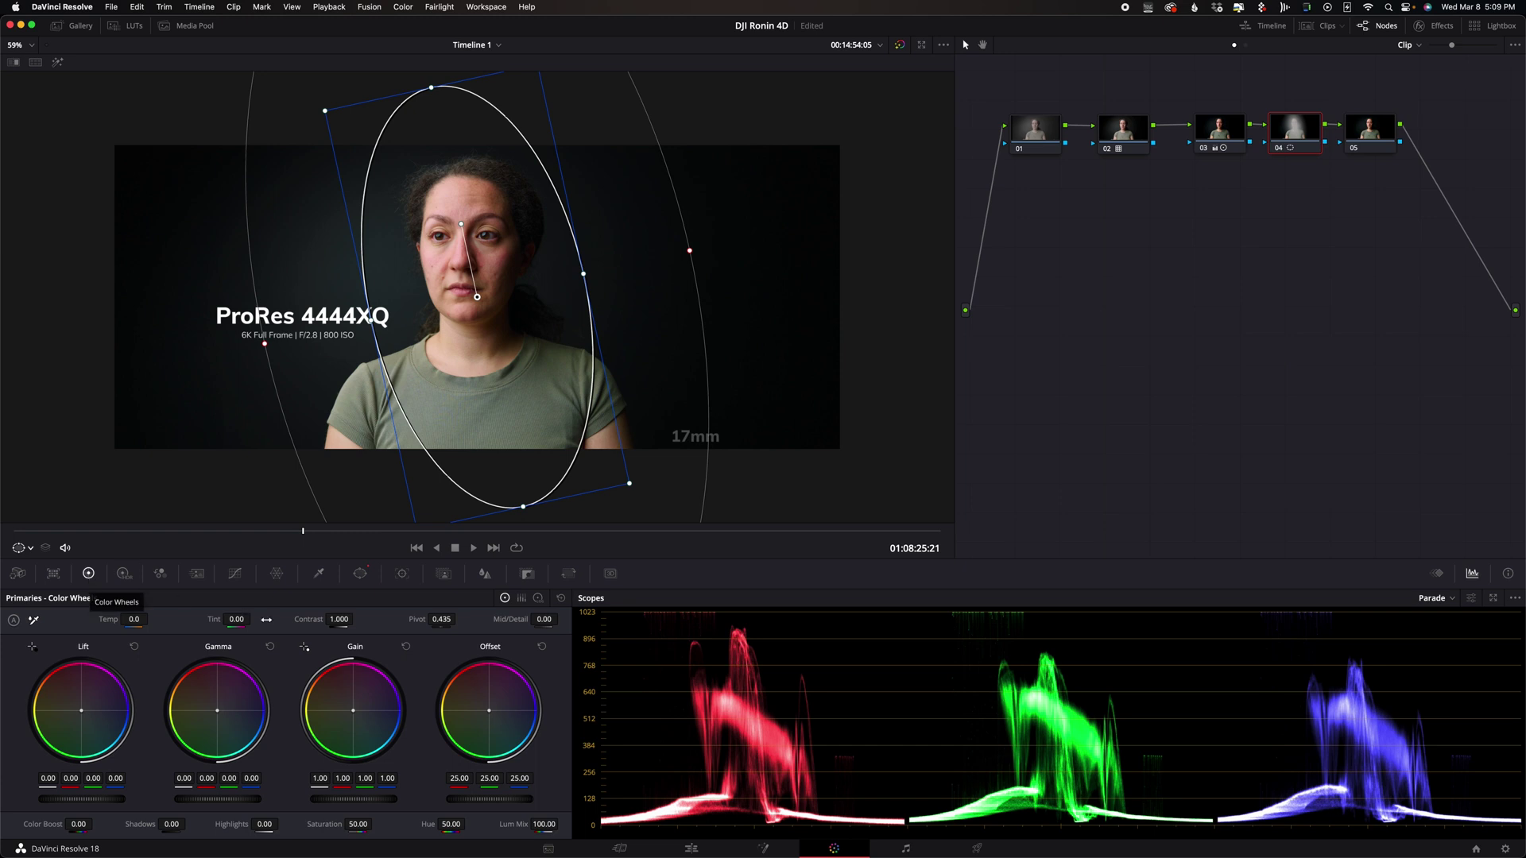
left_click(90, 574)
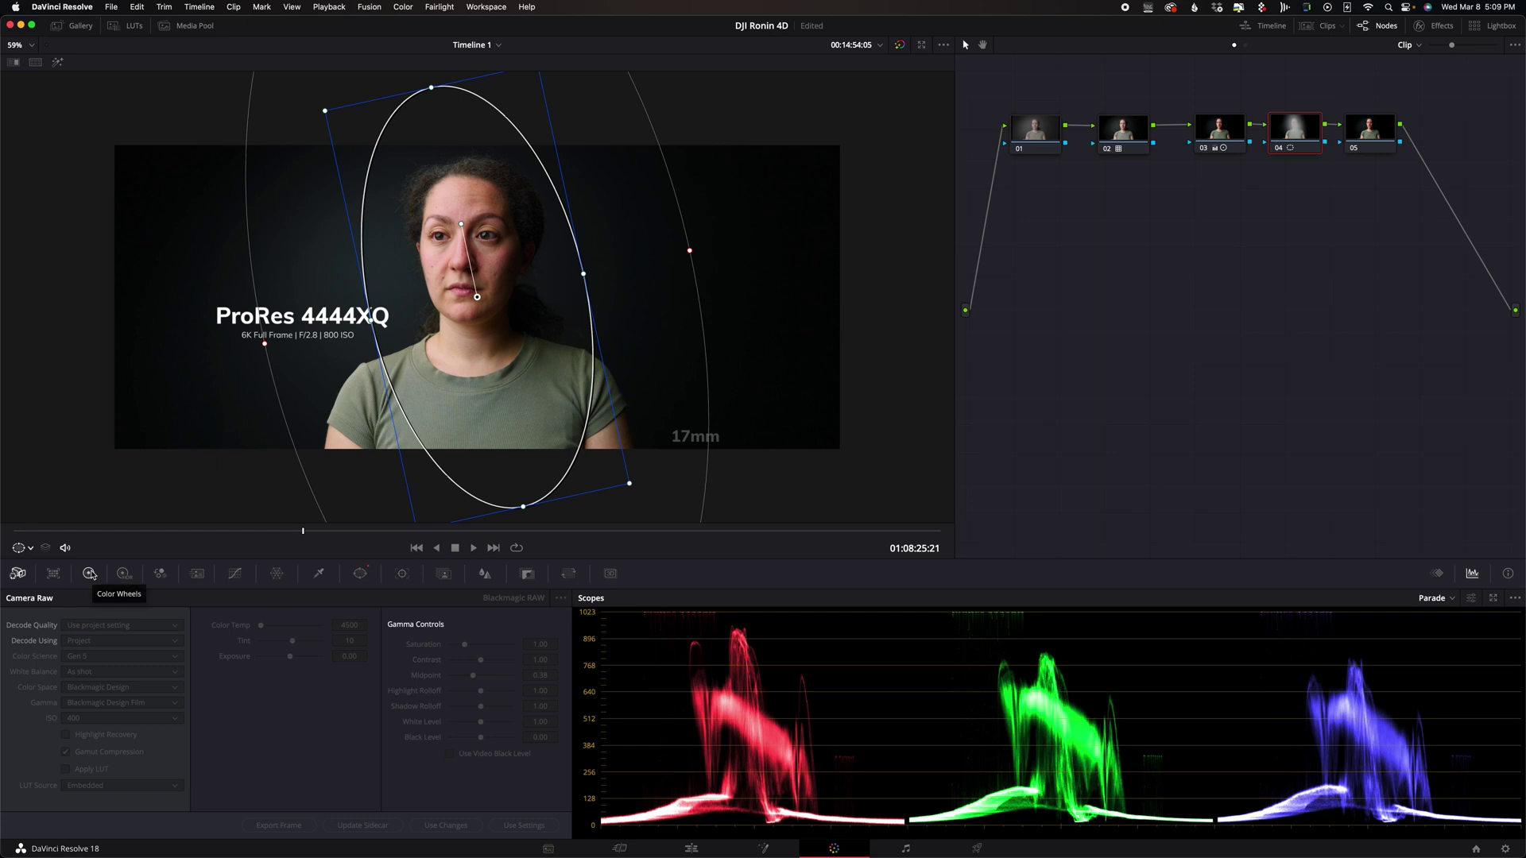
left_click(90, 573)
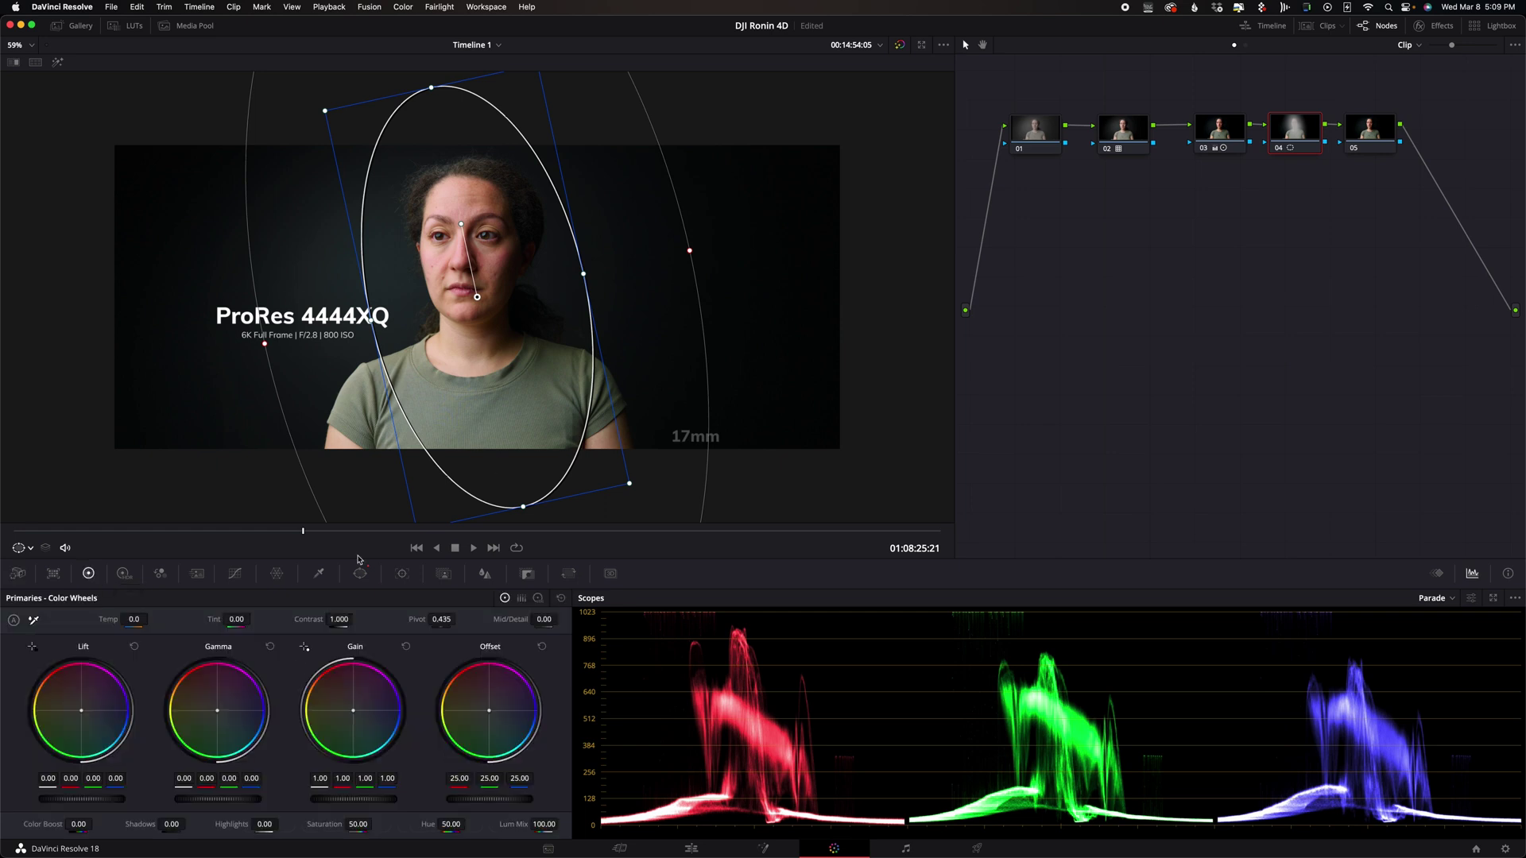
key("alt+w")
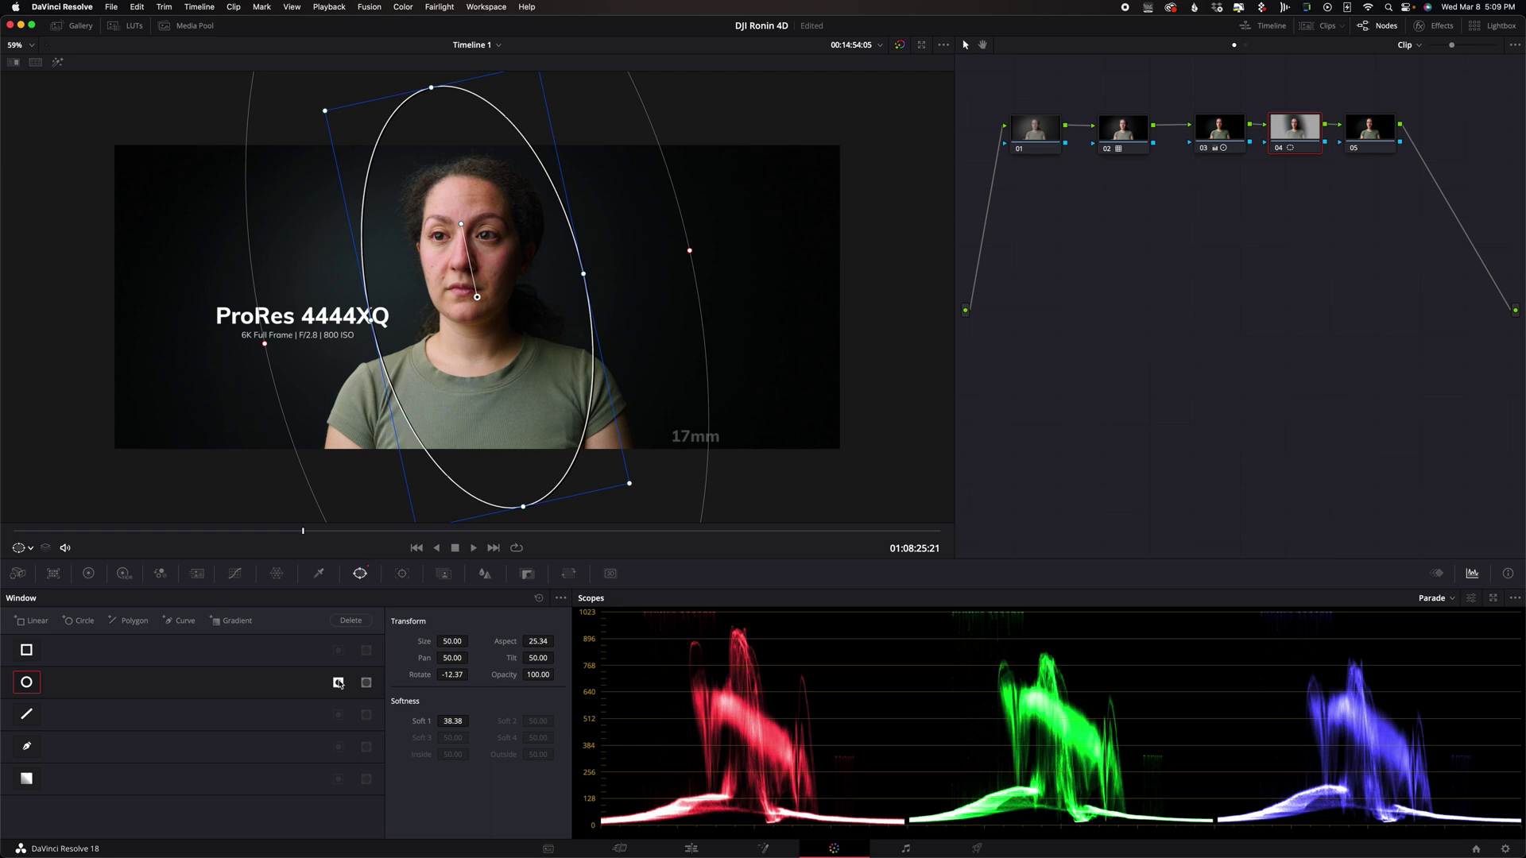
left_click(234, 573)
Pull node 04's curve down to darken midtones, then add node 05 with a curve point
left_click_drag(227, 718, 231, 732)
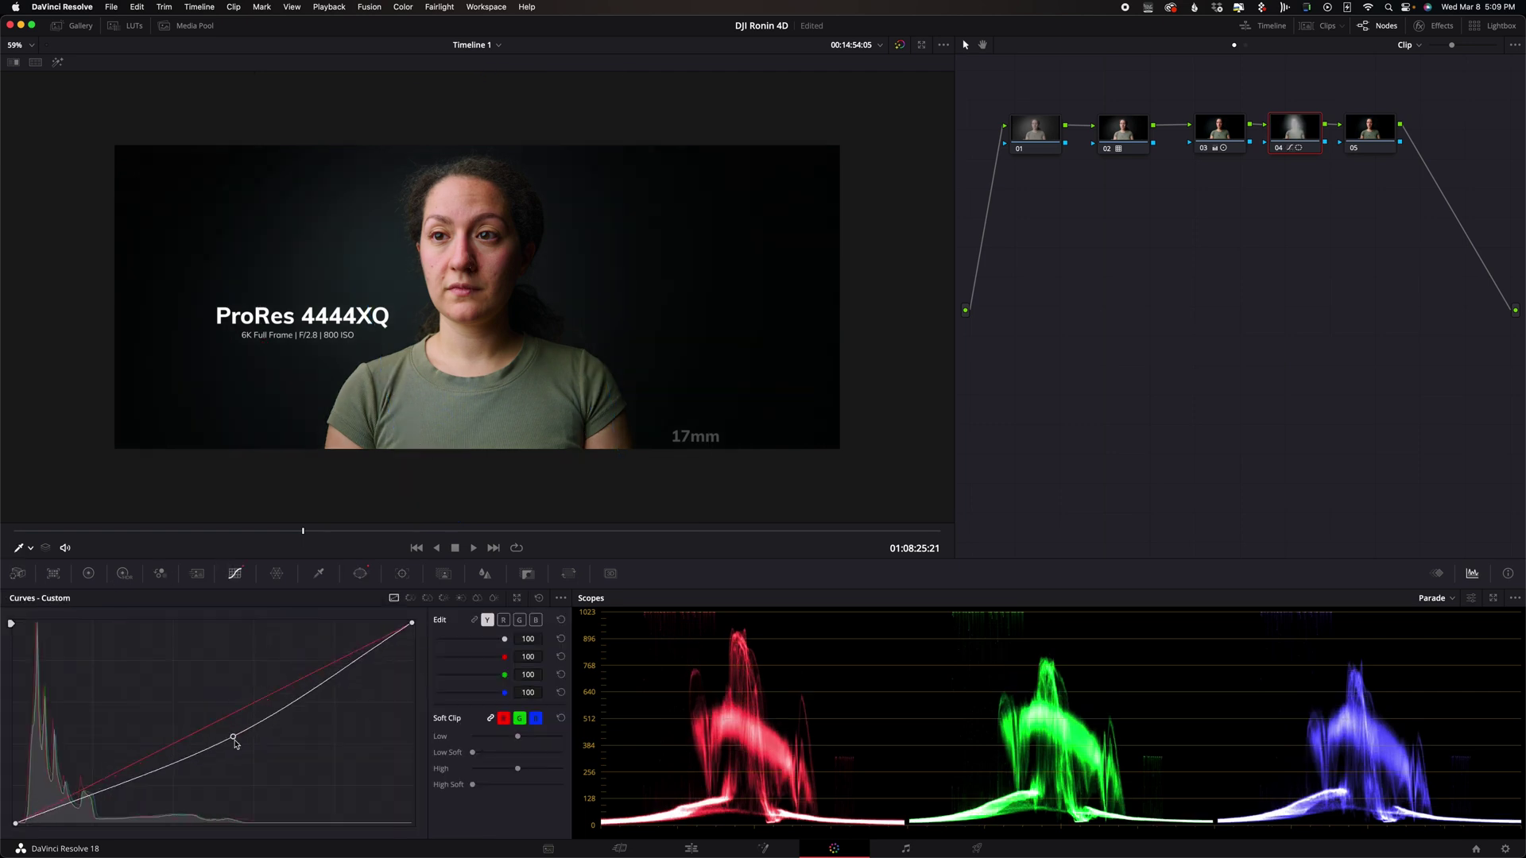
right_click(1345, 134)
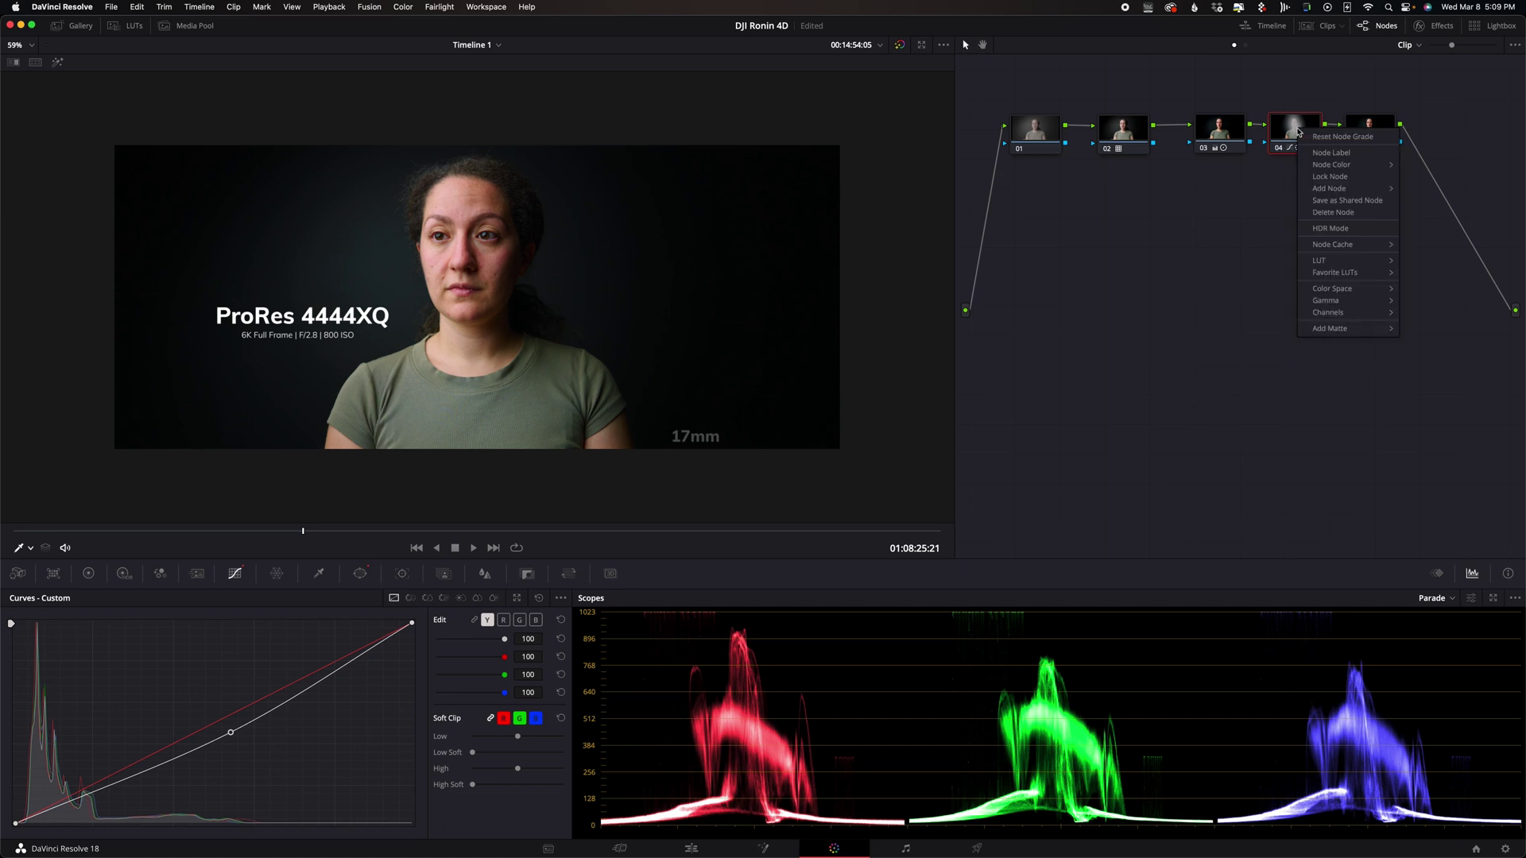
left_click(1377, 176)
left_click_drag(1378, 176, 1332, 187)
left_click(356, 647)
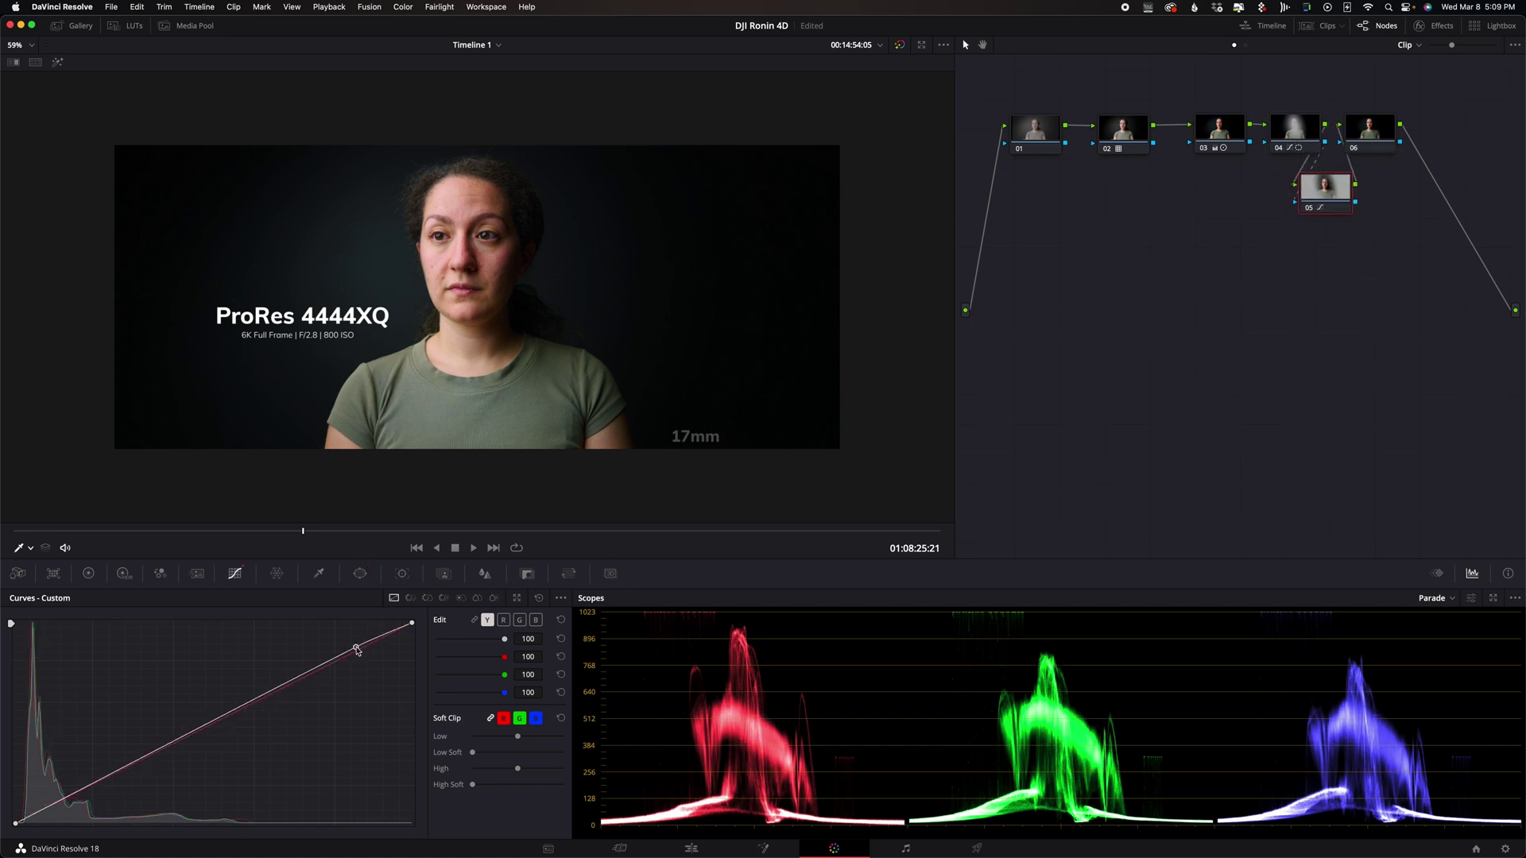
Compare the grade against the original clip, then select correction nodes 02–06
left_click(103, 785)
left_click(899, 45)
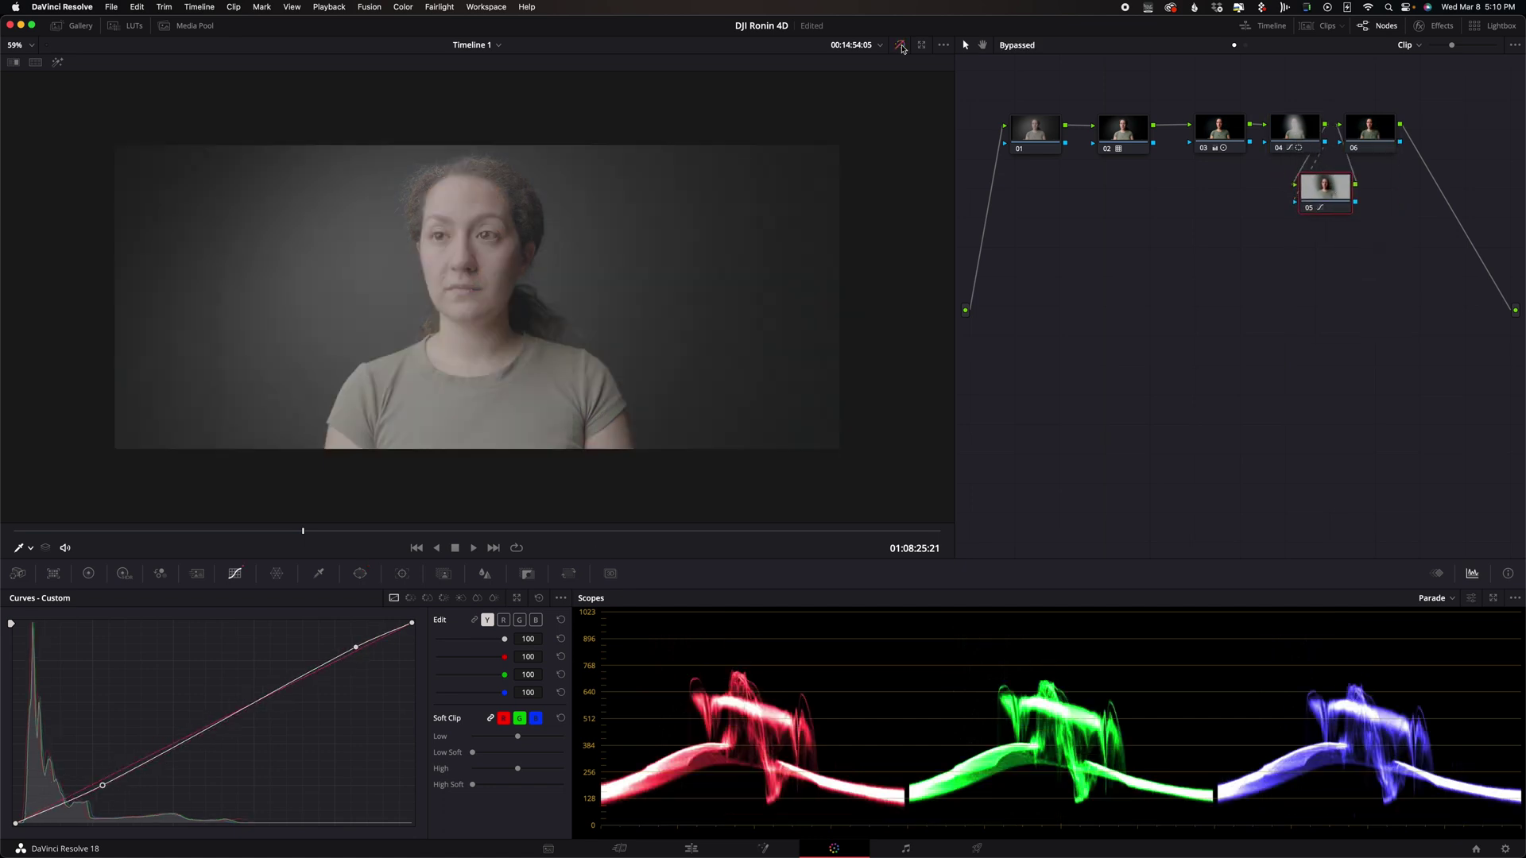
left_click(899, 46)
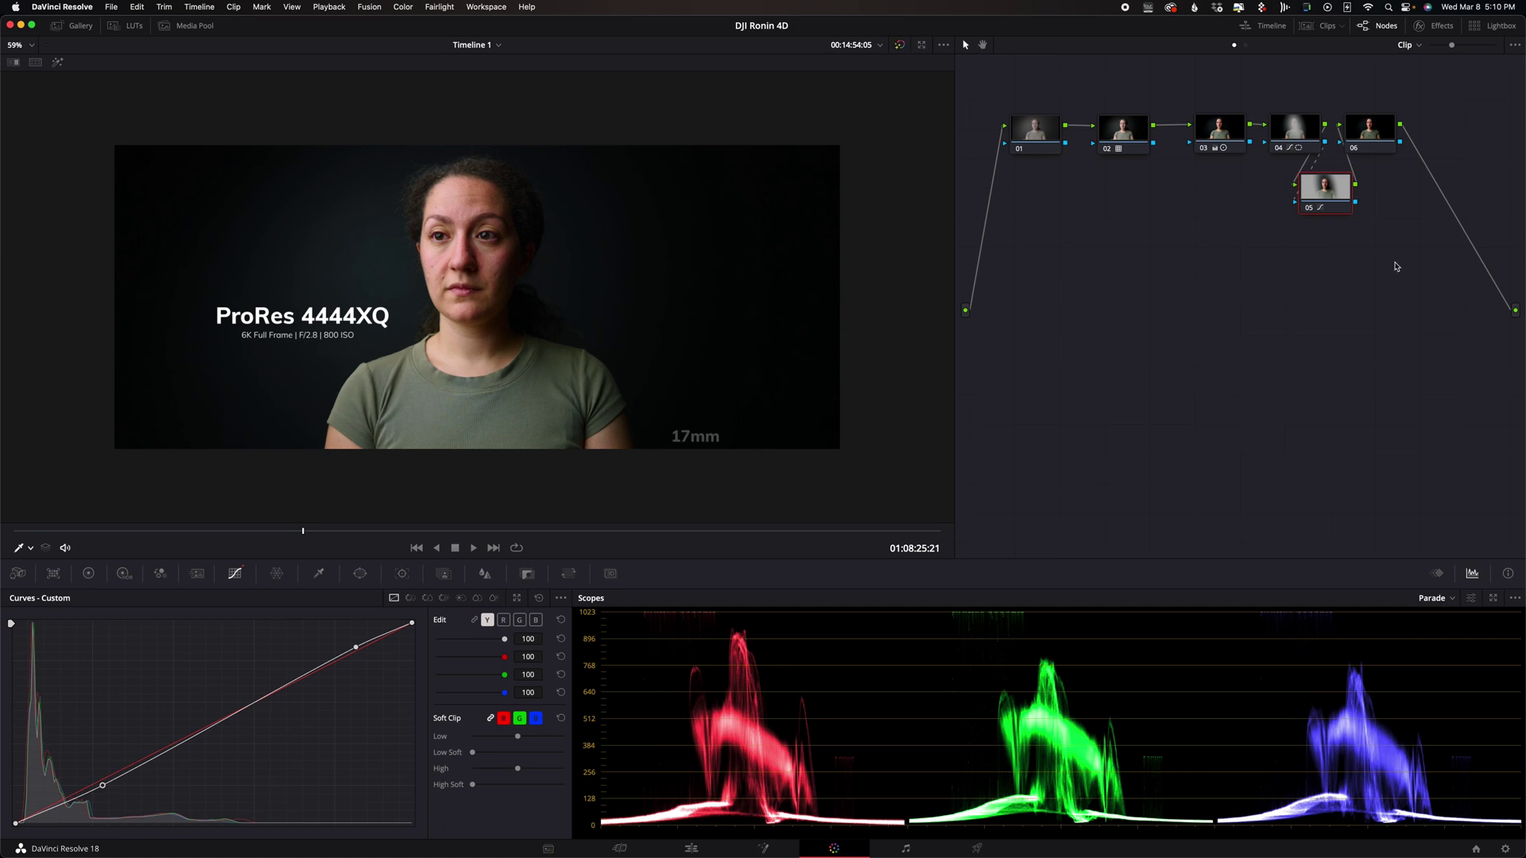
left_click_drag(1391, 243, 1109, 123)
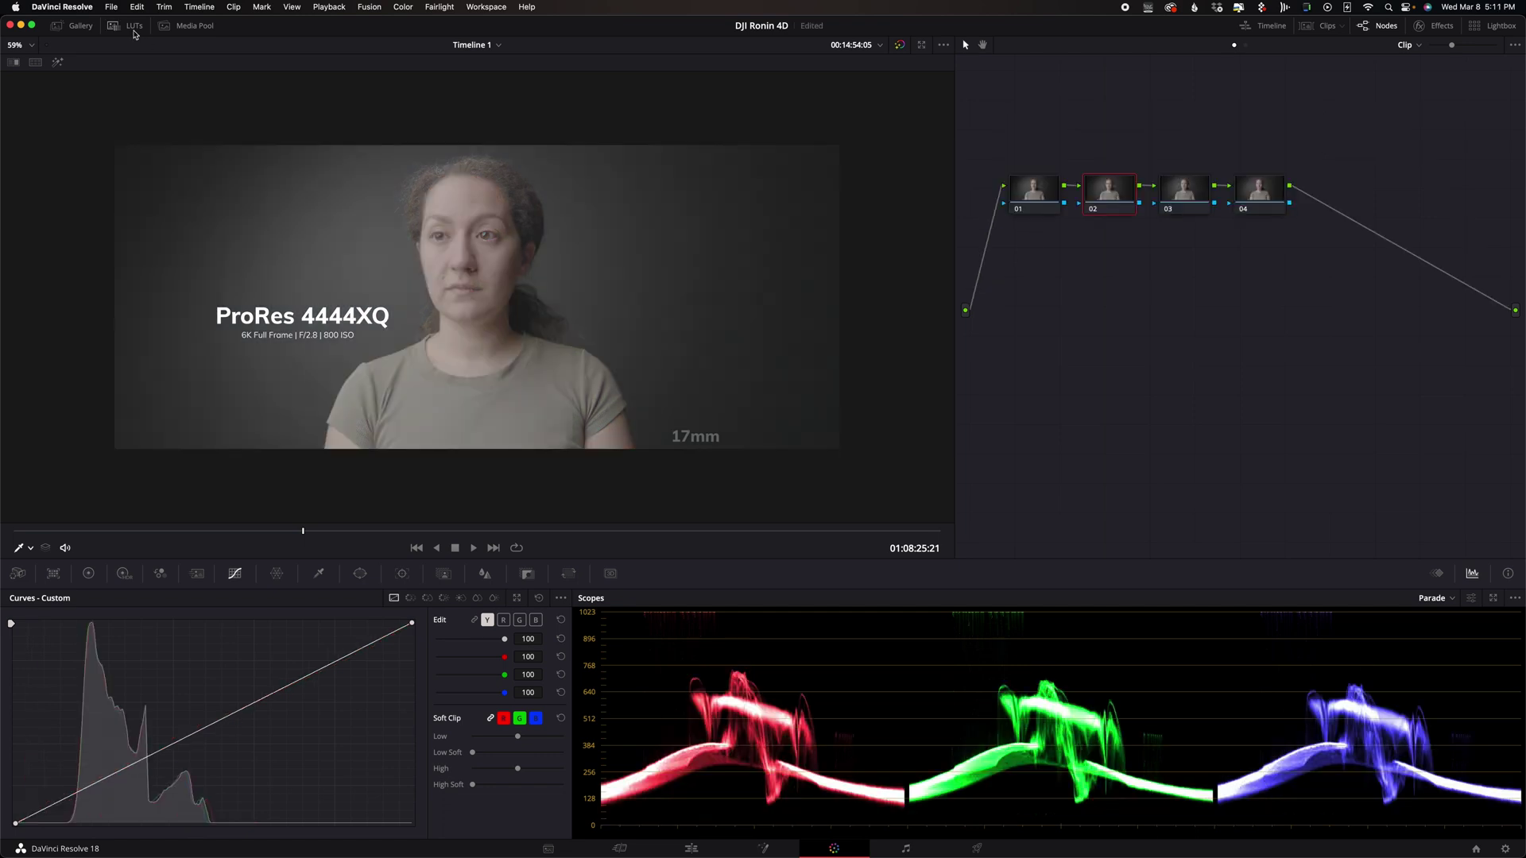
Apply the Toned Chic LUT from the mLUT Classy folder onto node 02
left_click(126, 26)
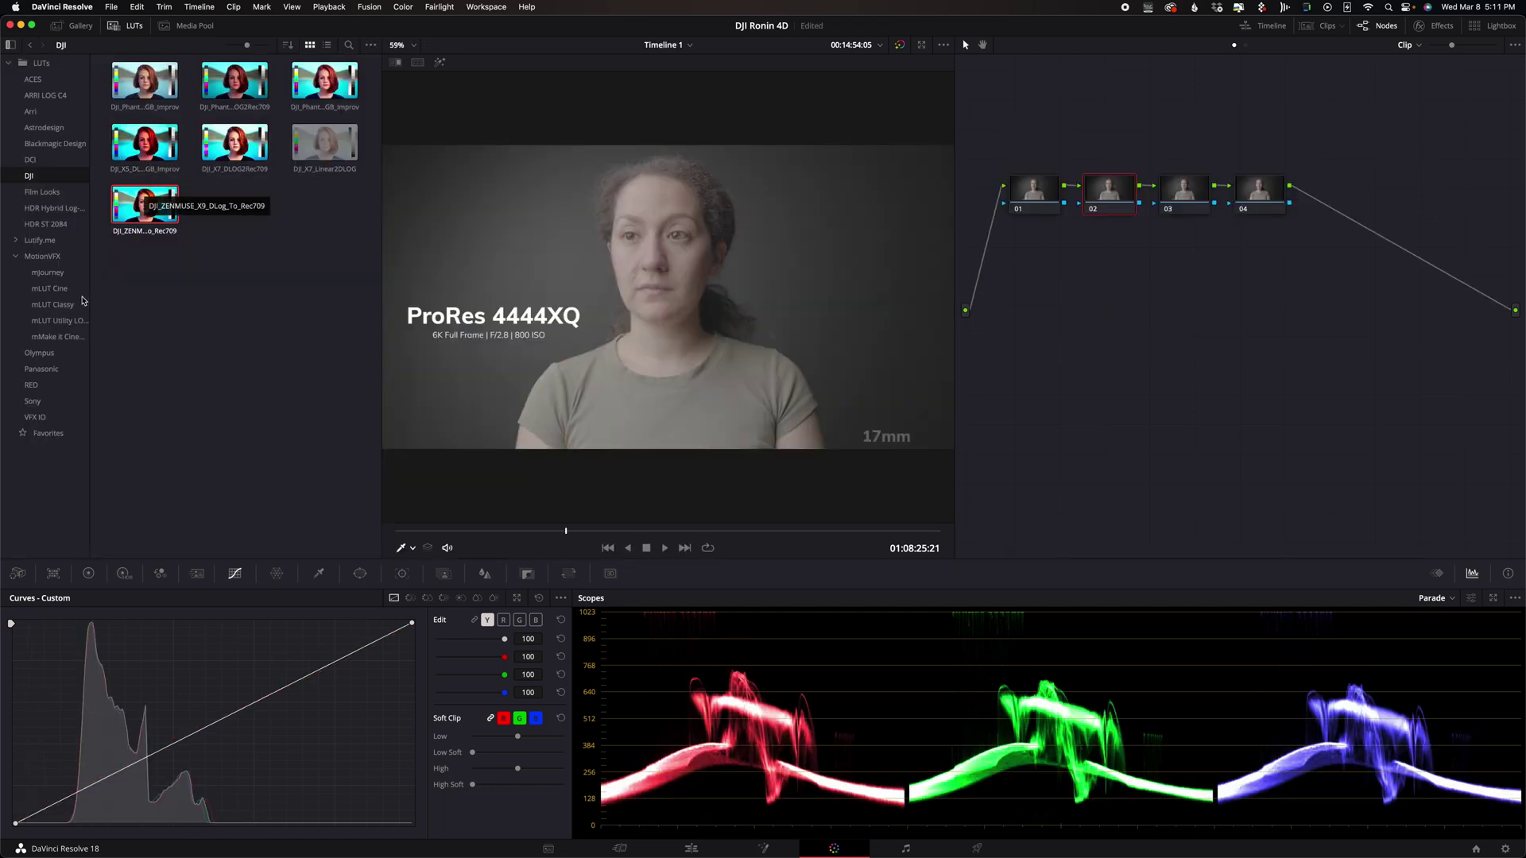
left_click(57, 310)
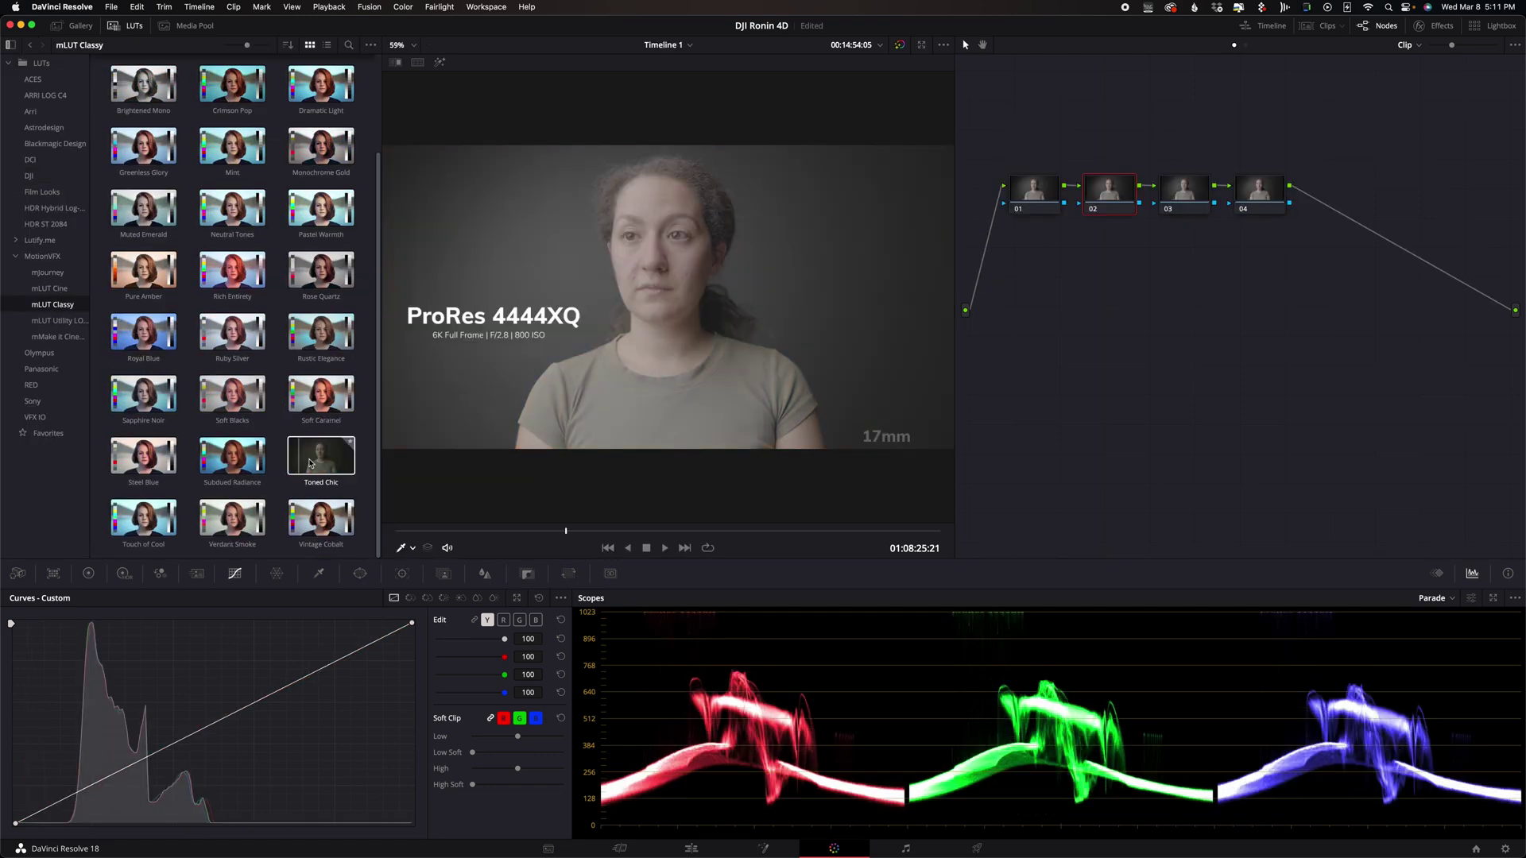
double_click(323, 461)
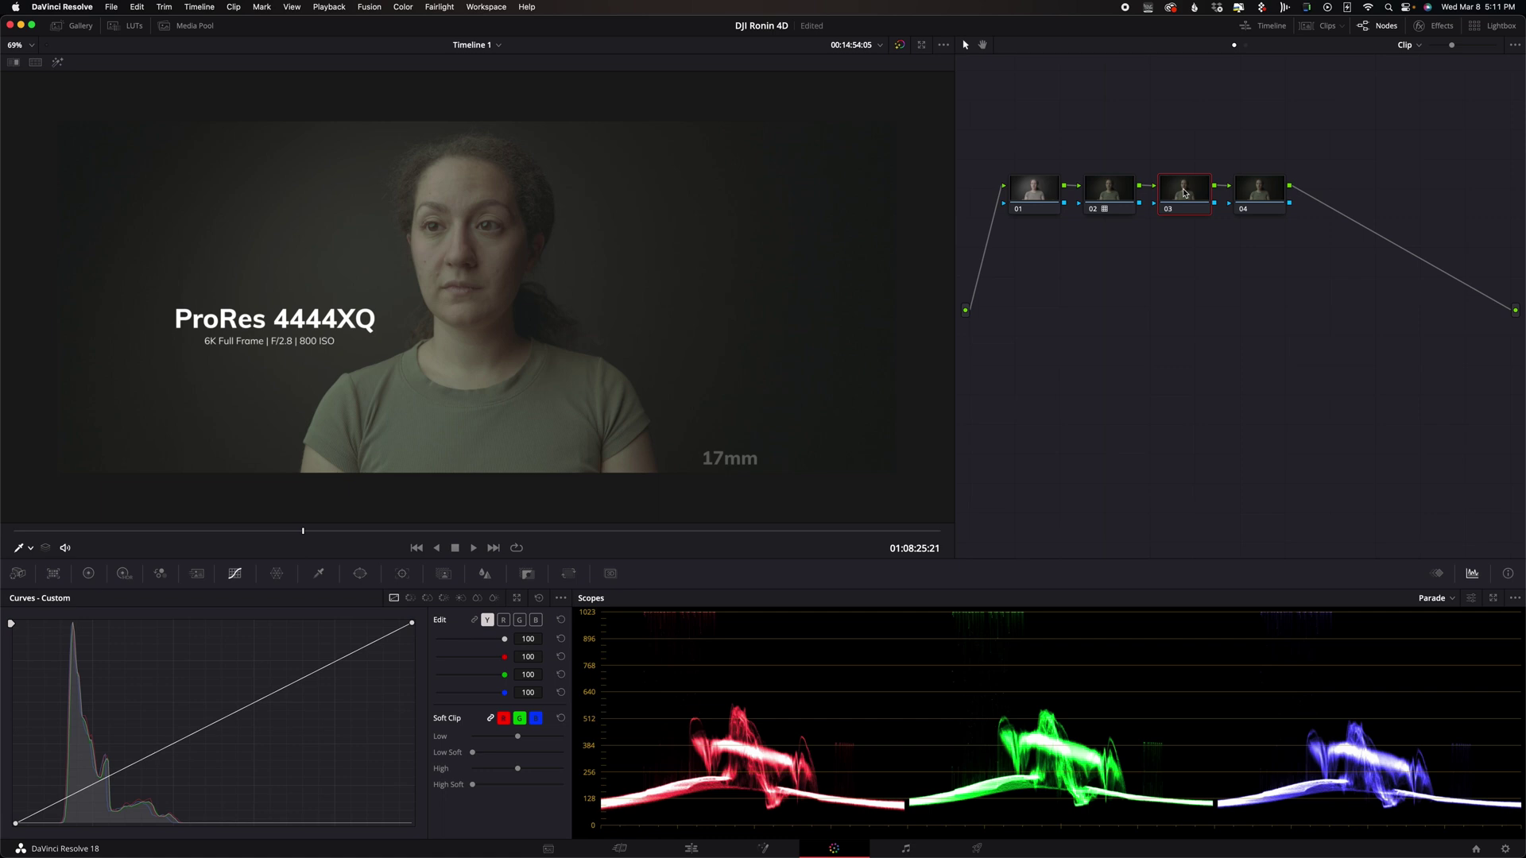
Set node 03's contrast to 1.234, raise gain to 1.34 and lower lift to -0.03
left_click(88, 573)
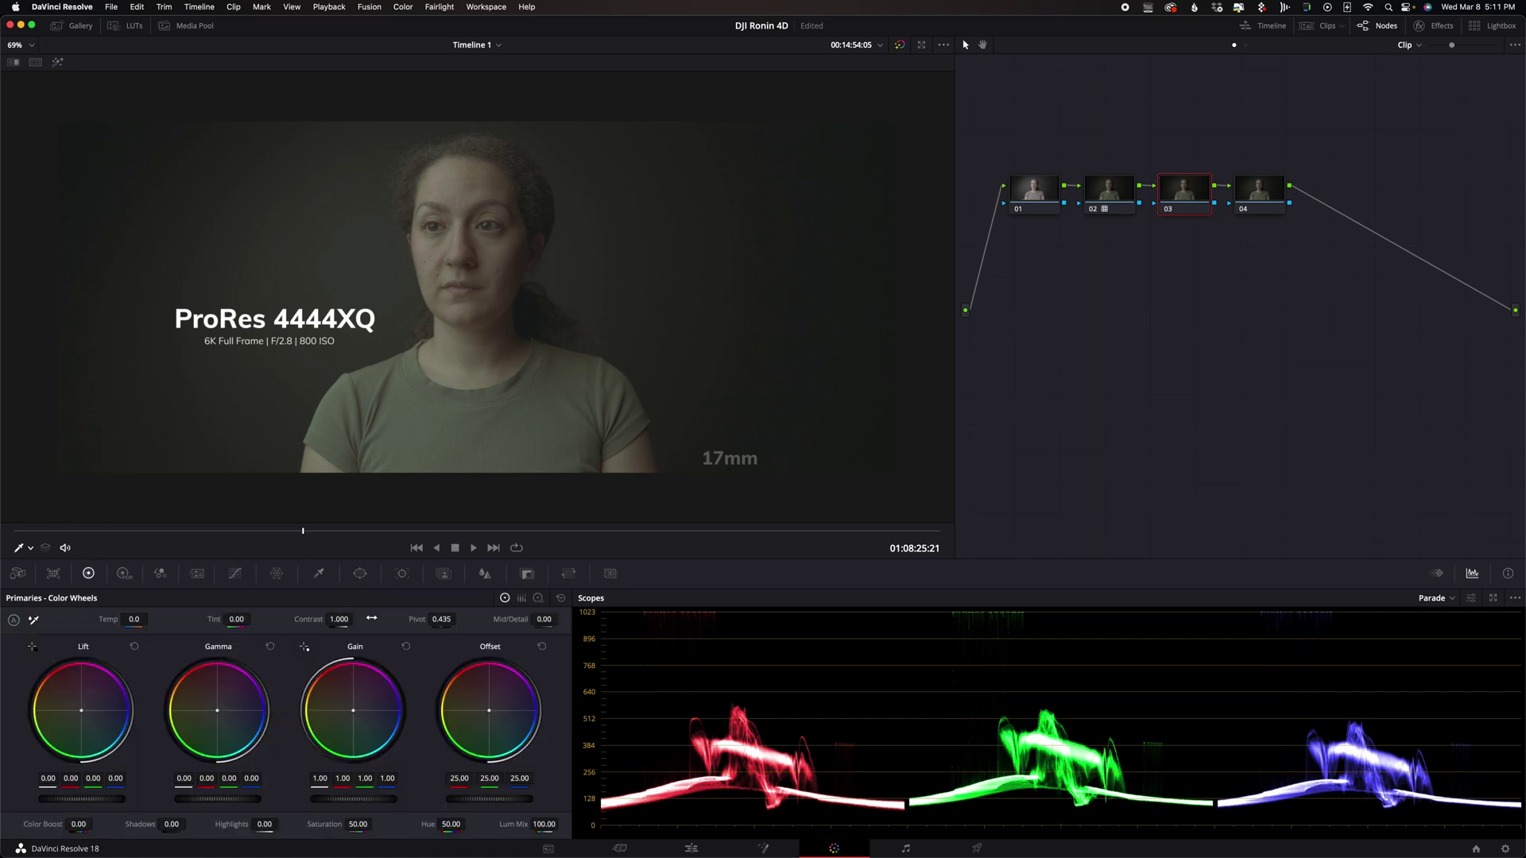
type("1.234")
key("Return")
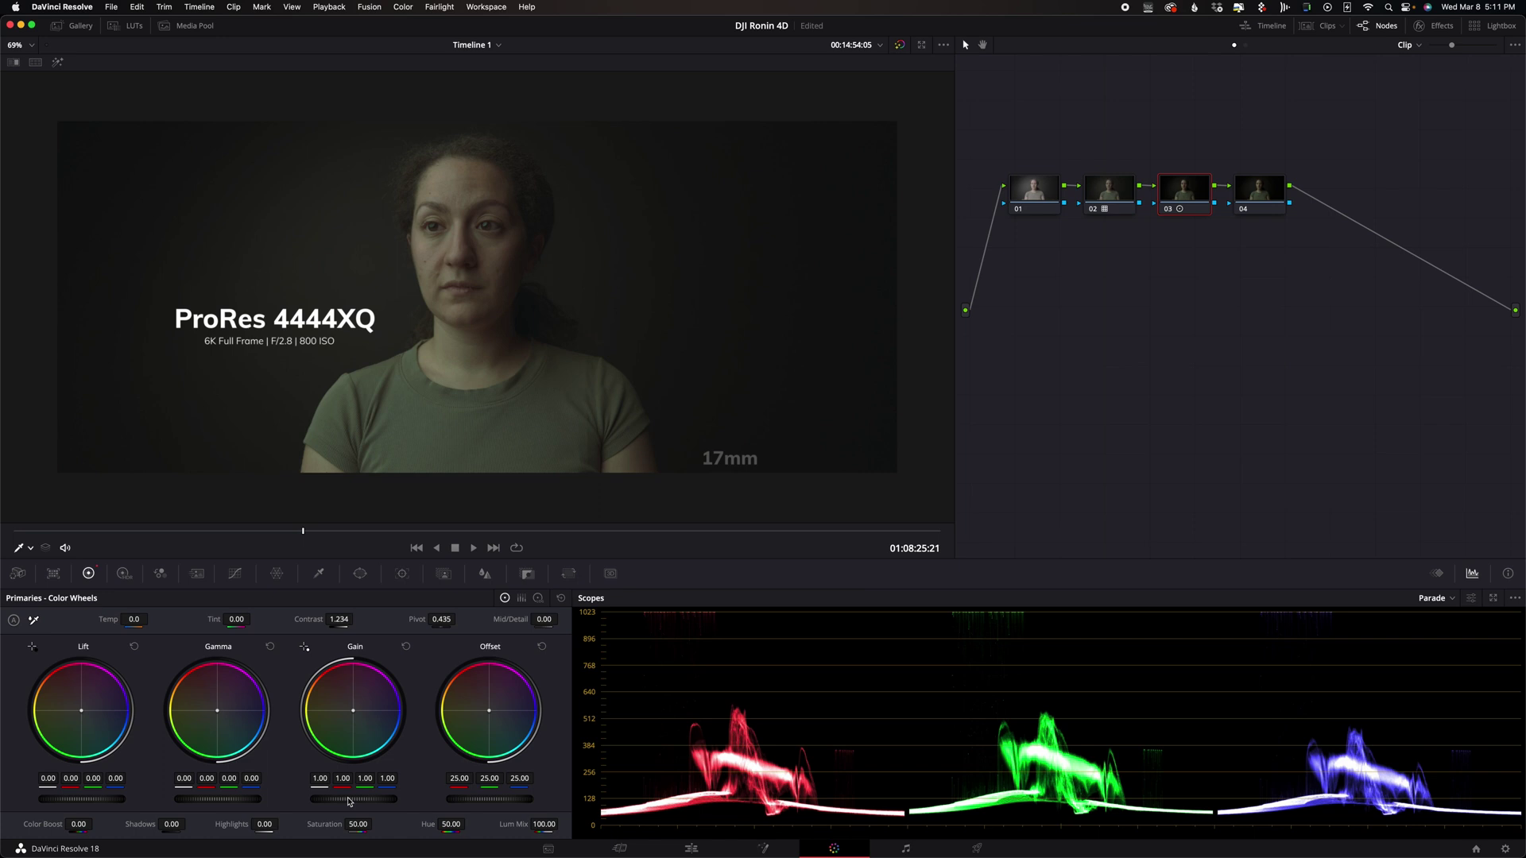
left_click_drag(350, 801, 374, 801)
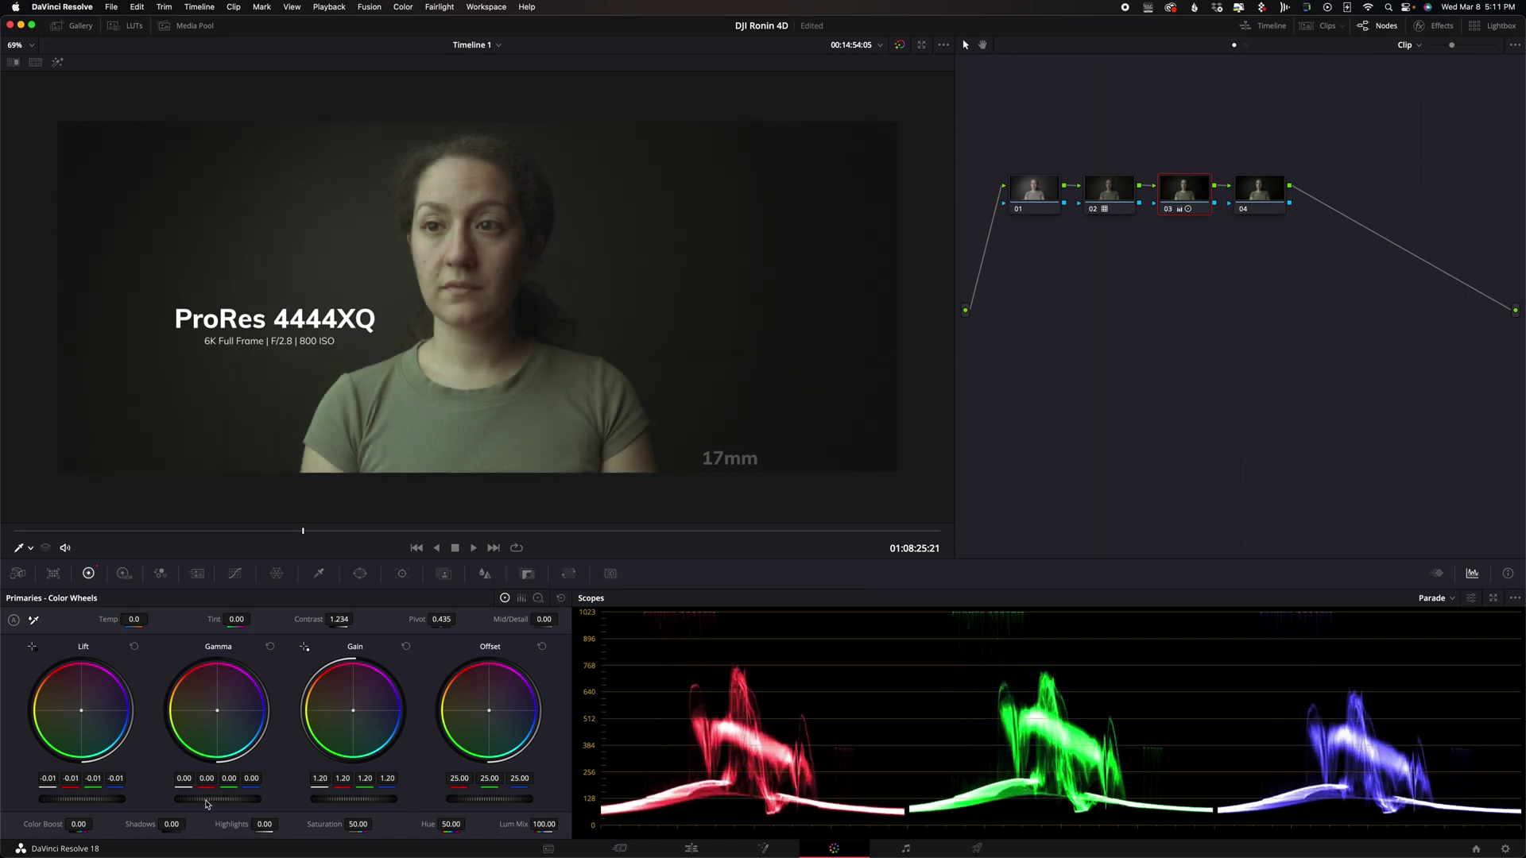
left_click_drag(341, 801, 421, 801)
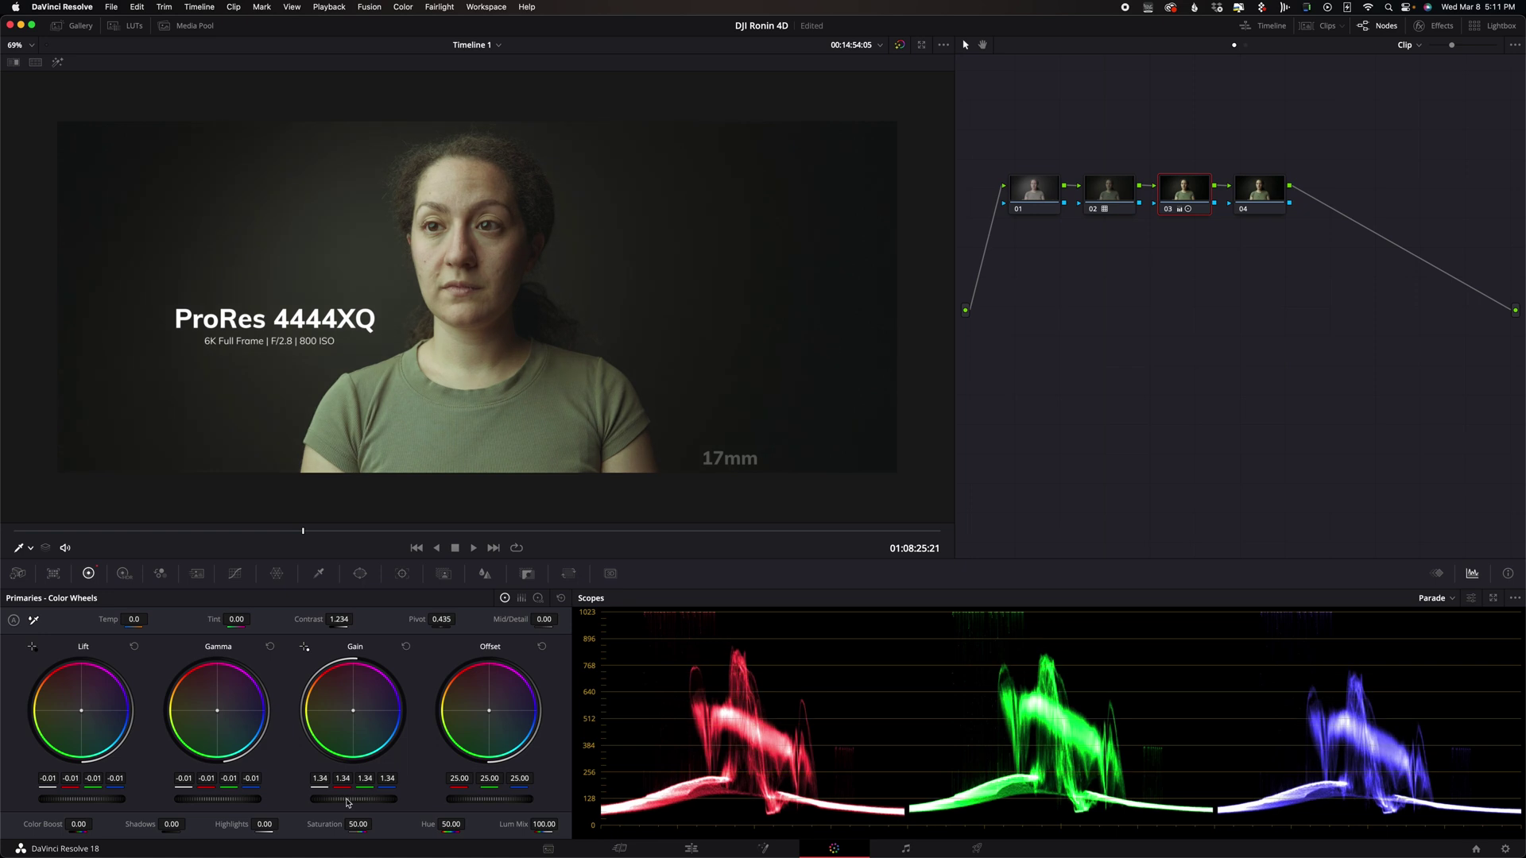
left_click_drag(79, 798, 42, 796)
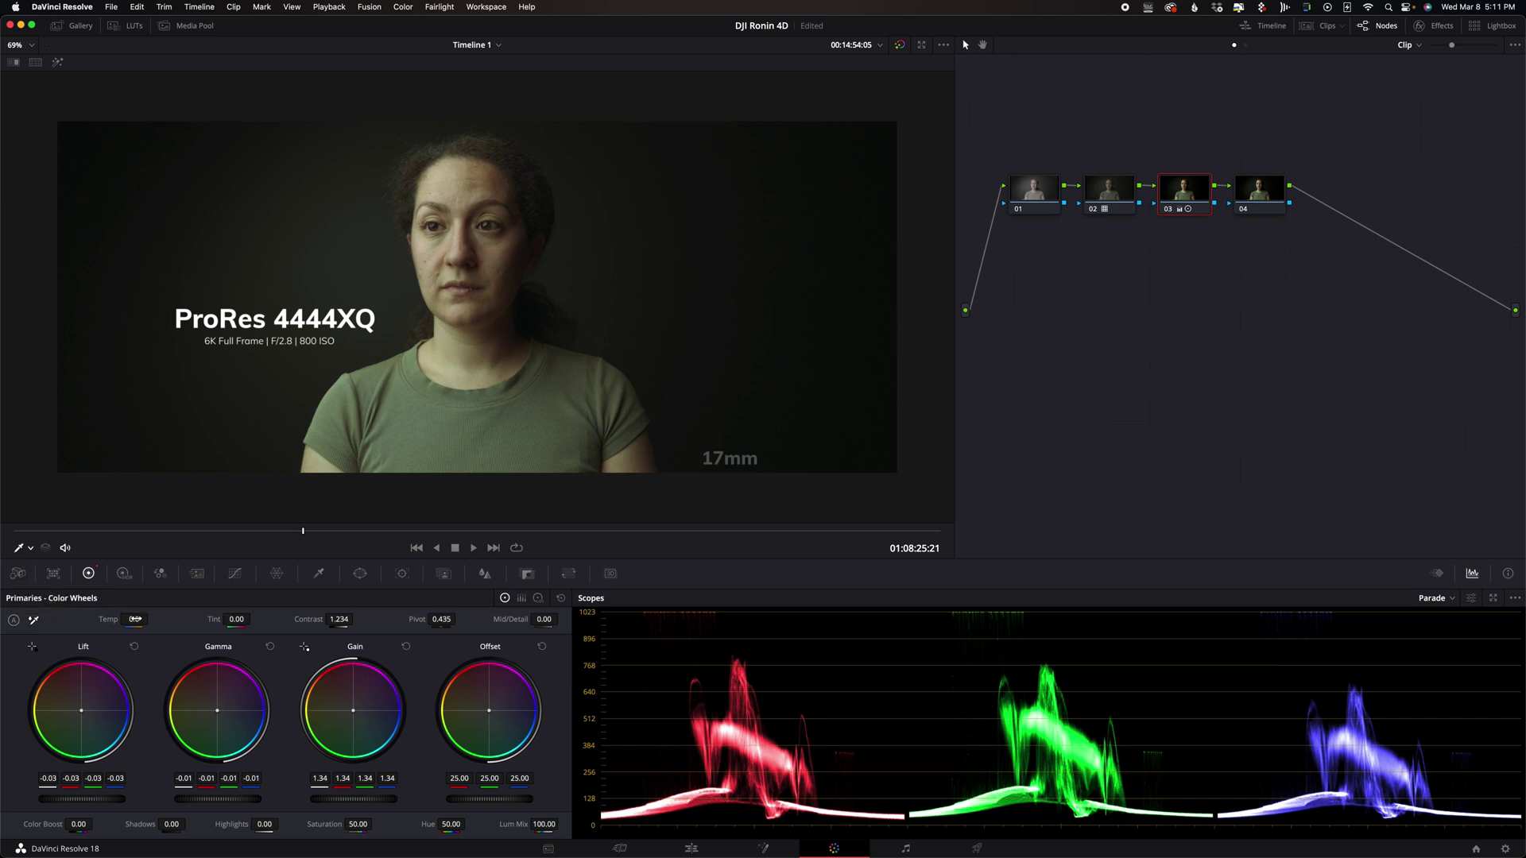
Set tint to 7.00, pivot to 0.535 and Color Boost to 6.50
left_click_drag(135, 619, 134, 619)
left_click_drag(237, 619, 249, 619)
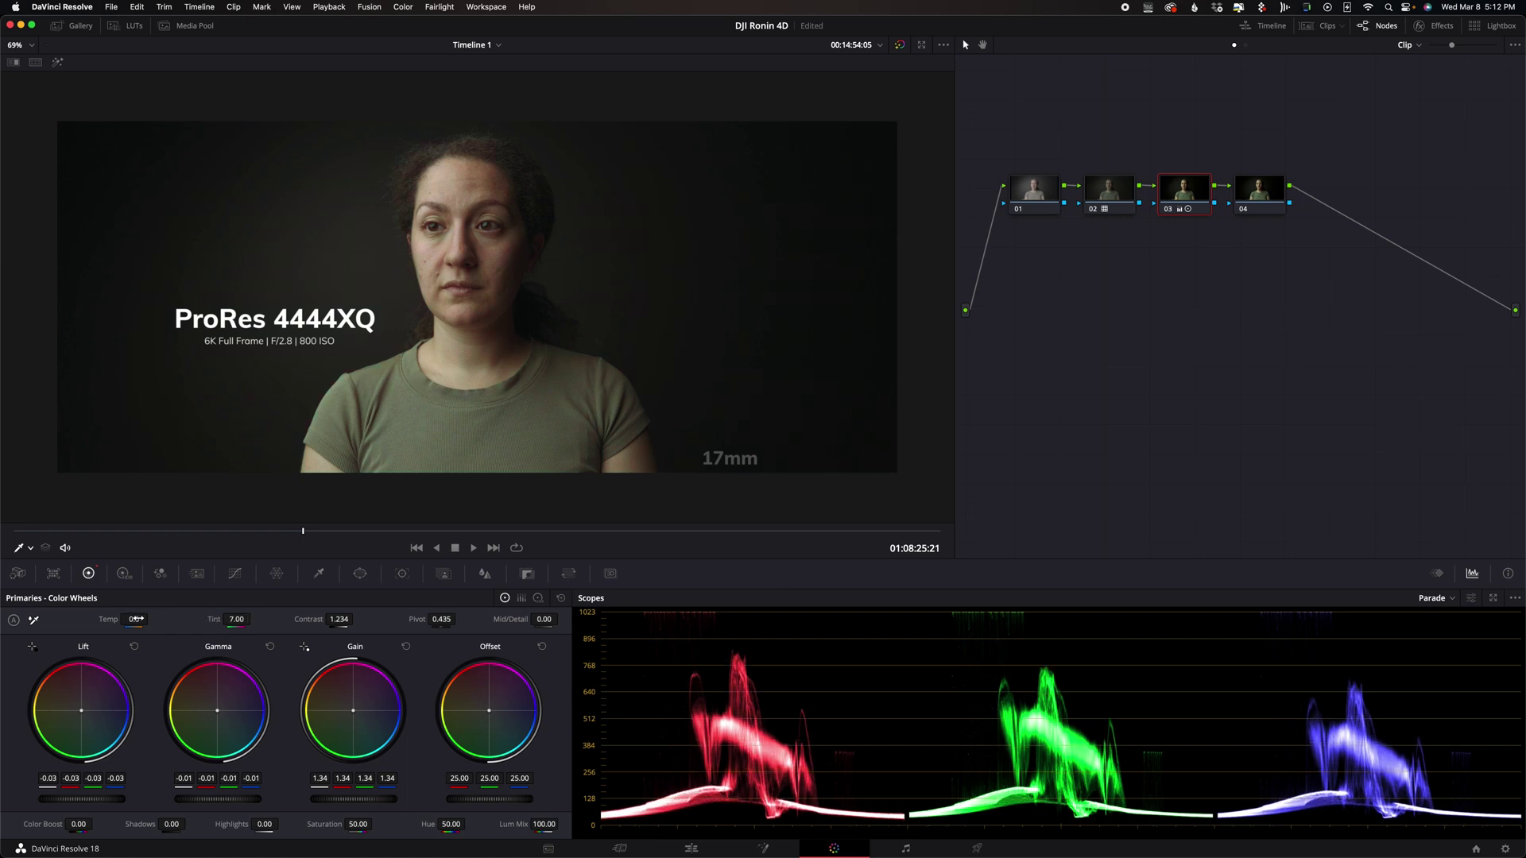
left_click_drag(438, 620, 466, 623)
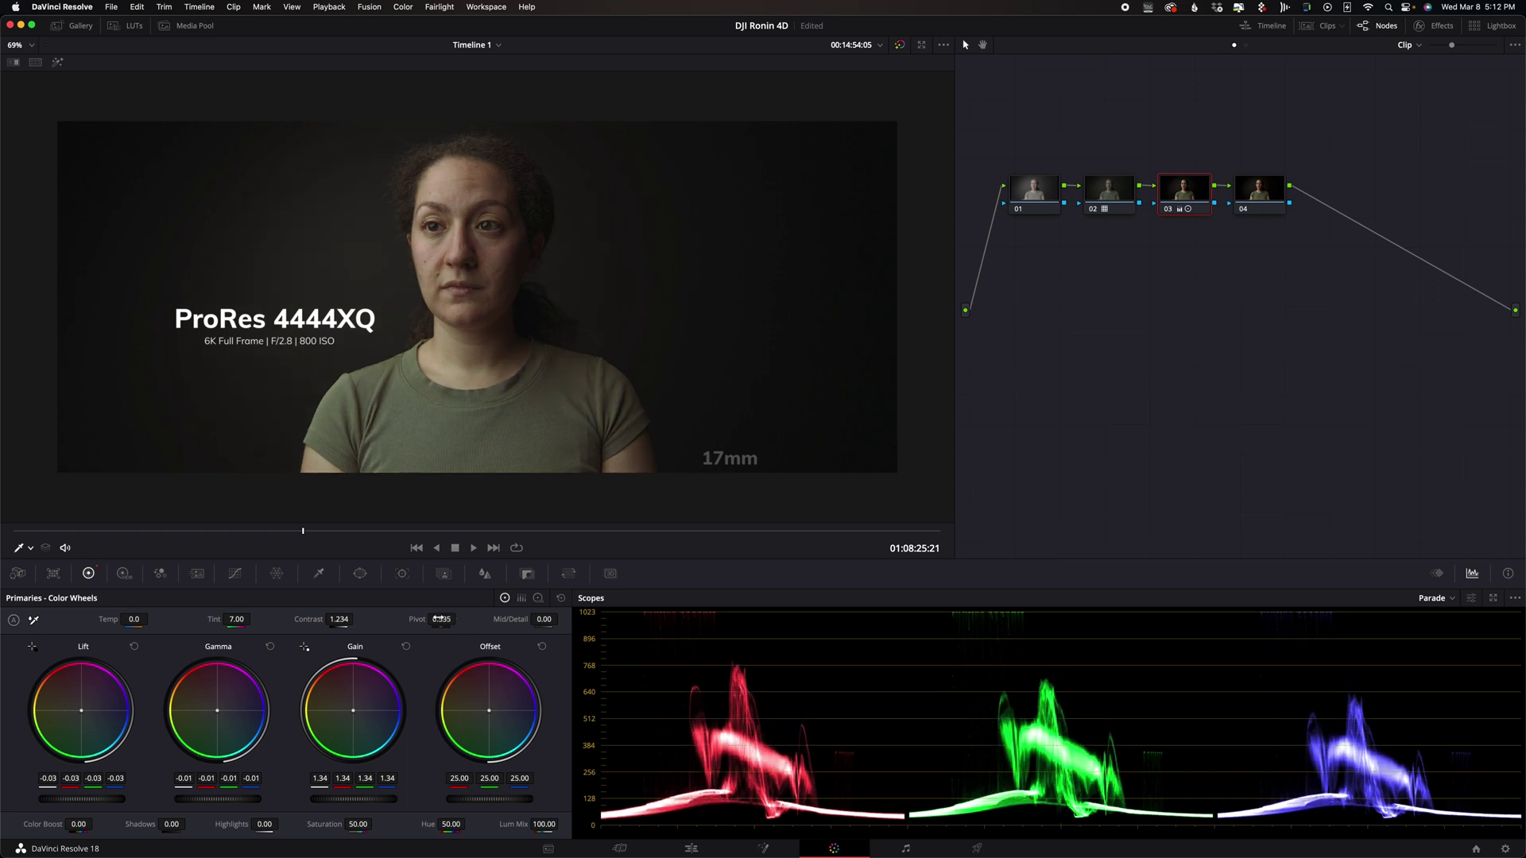
left_click_drag(79, 824, 108, 772)
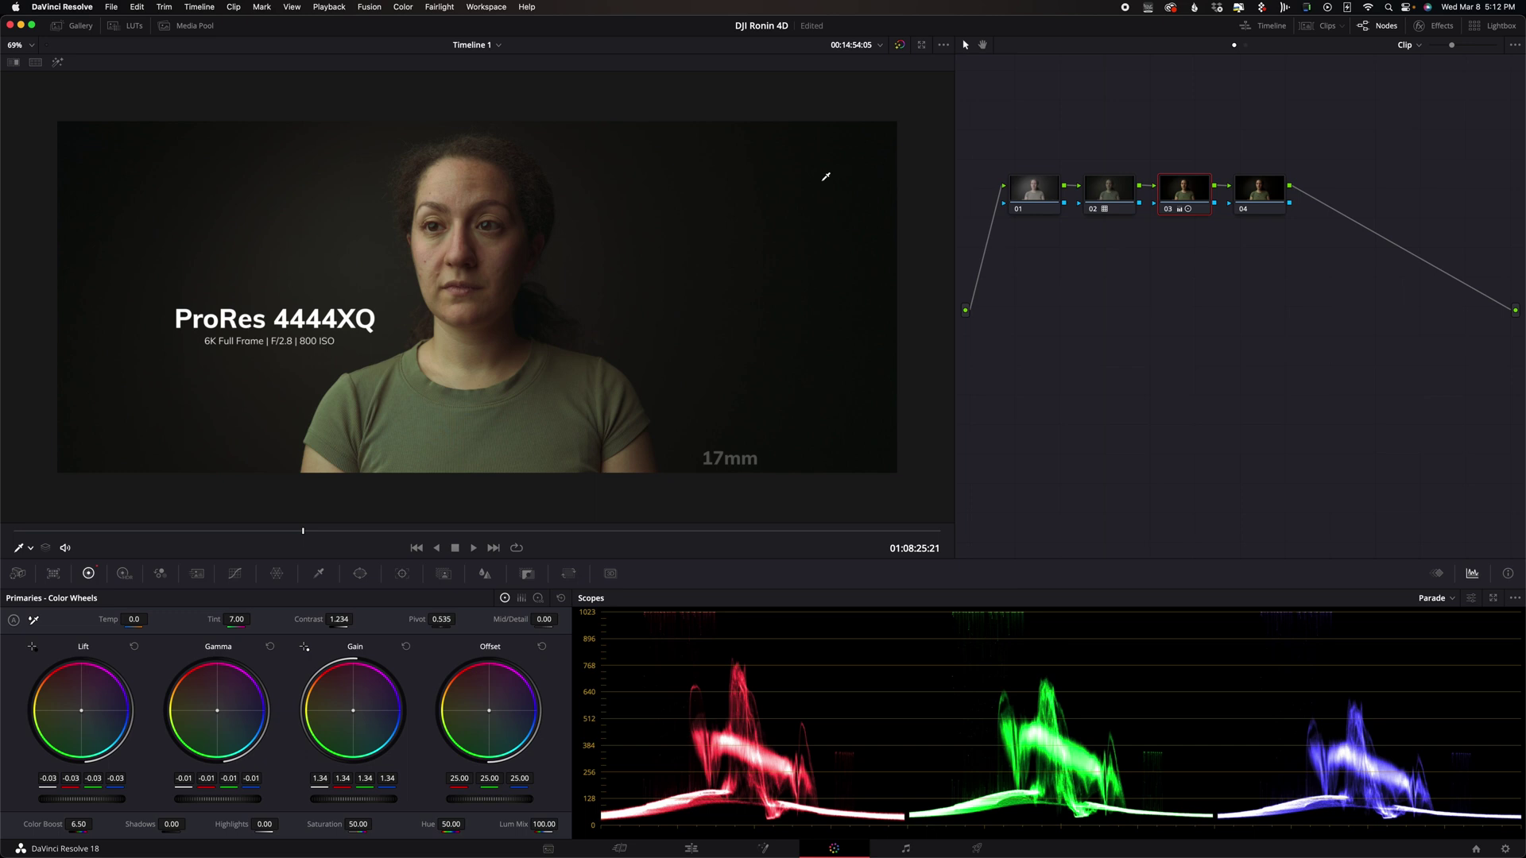
Add a circular window on node 04, stretched into an oval around the face
left_click(360, 573)
left_click(26, 682)
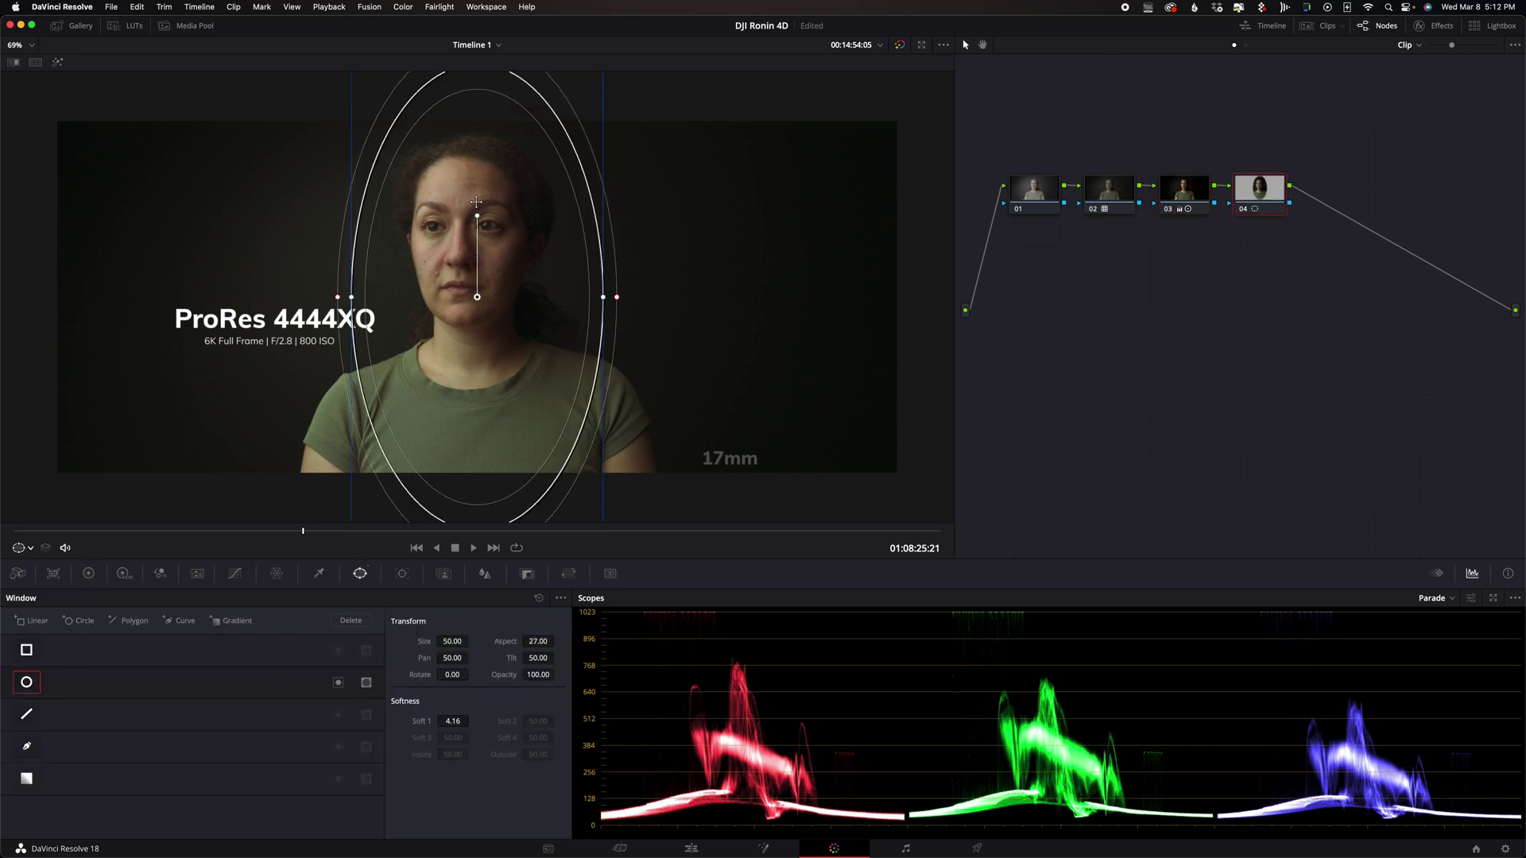
left_click_drag(476, 202, 500, 209)
Add node 05 with a custom curve that darkens the shadows
key("alt+s")
left_click(234, 573)
left_click_drag(352, 649, 352, 645)
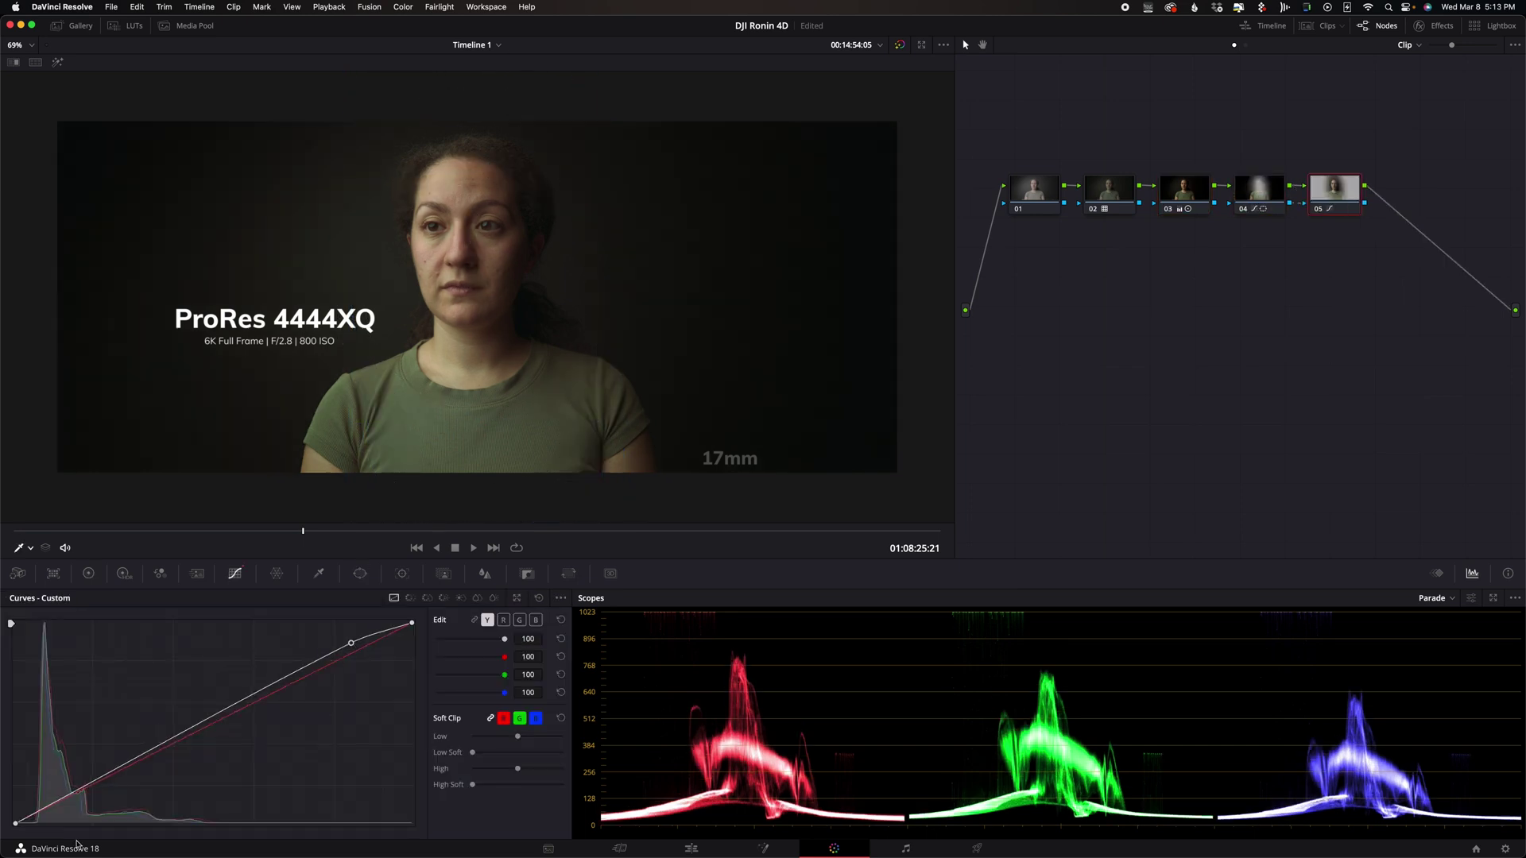
left_click_drag(89, 784, 92, 792)
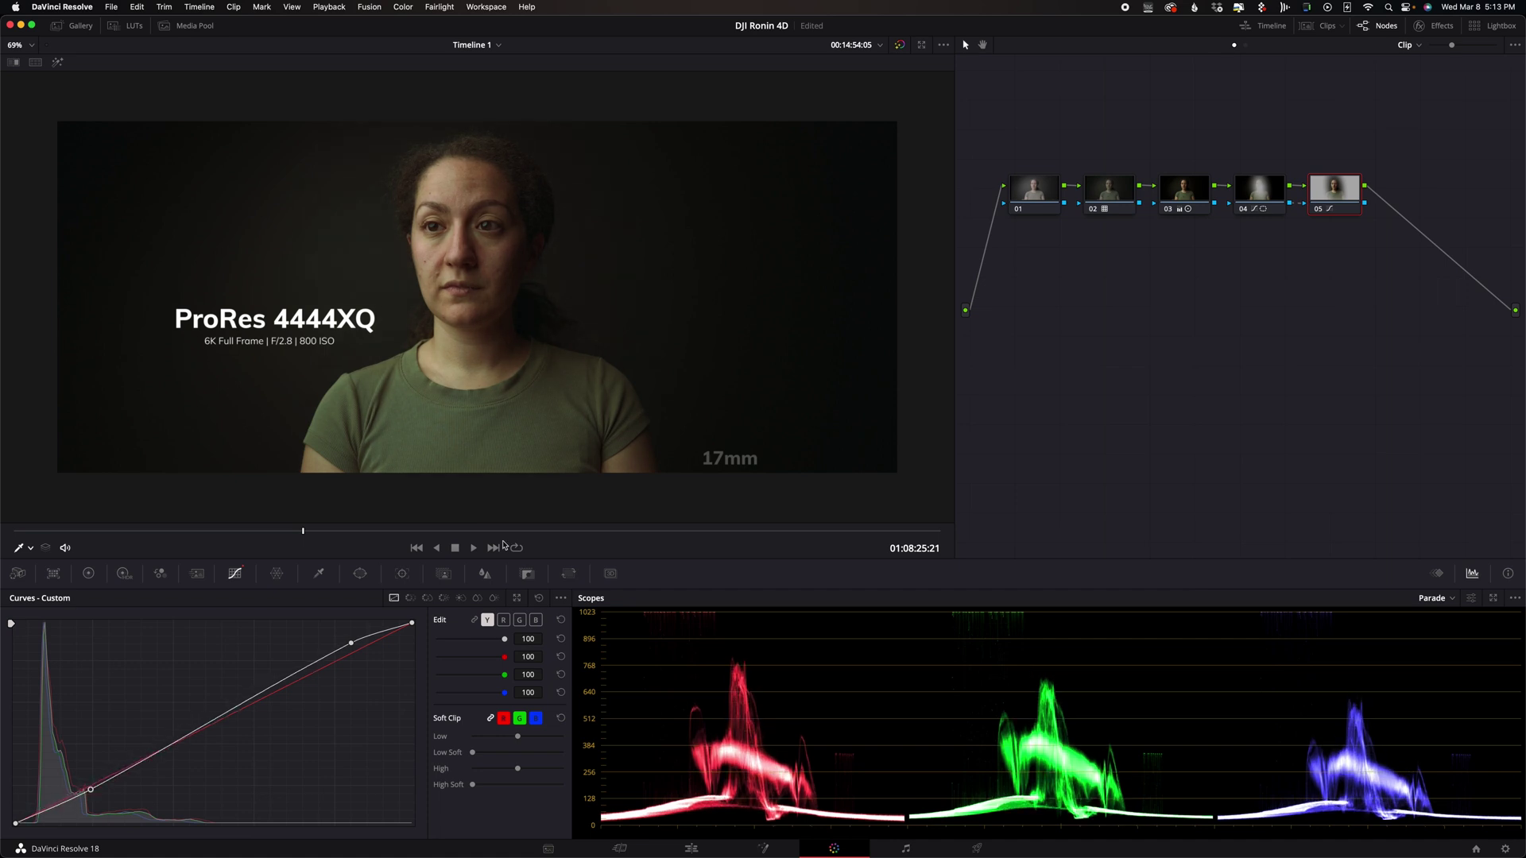
Set Mid/Detail to 16 on node 03
left_click(1192, 189)
left_click(88, 573)
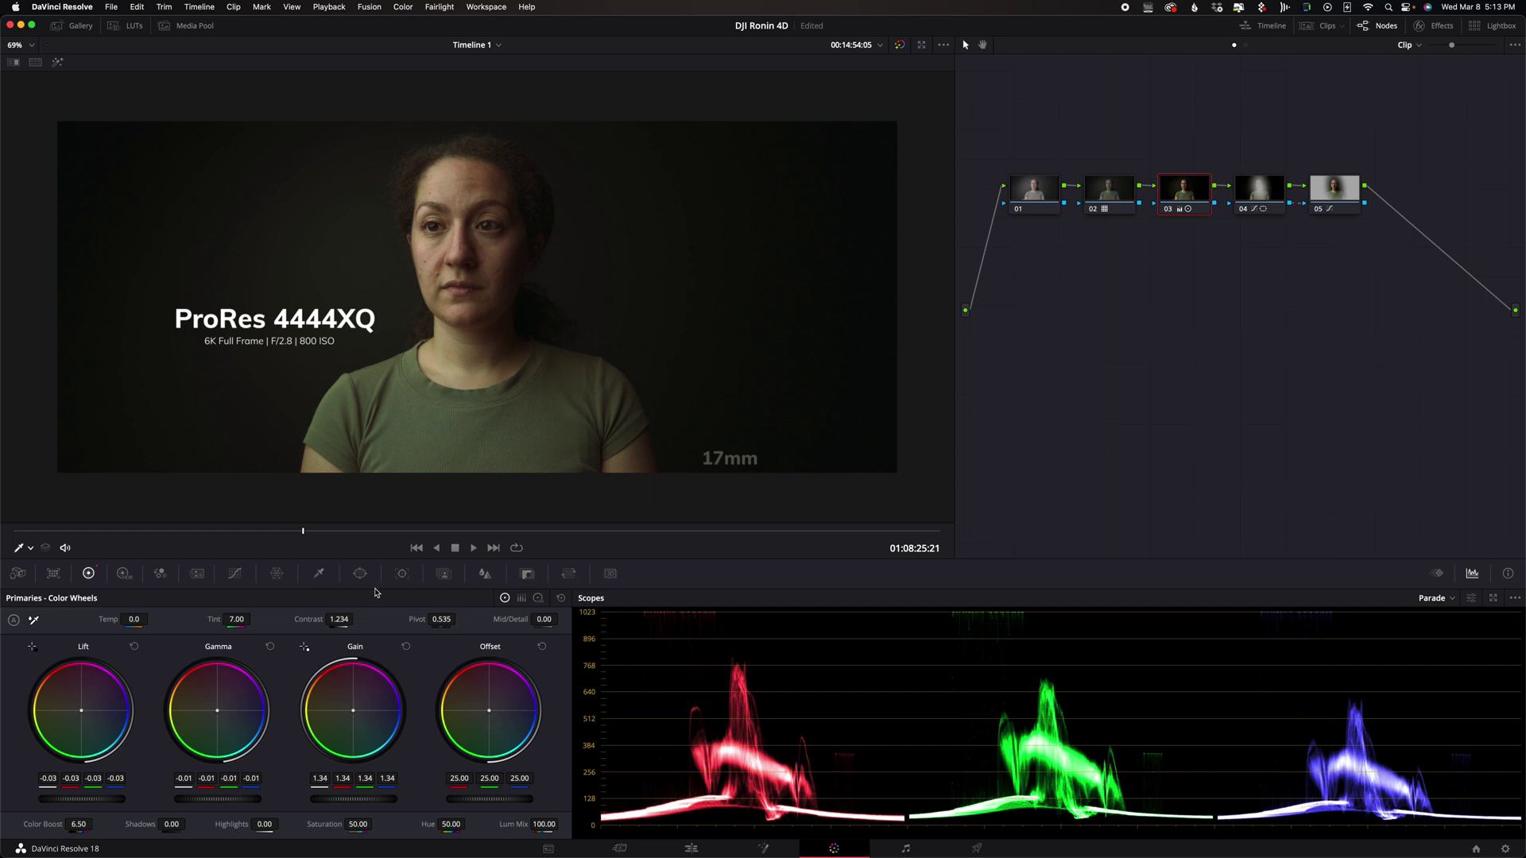
left_click_drag(547, 619, 549, 623)
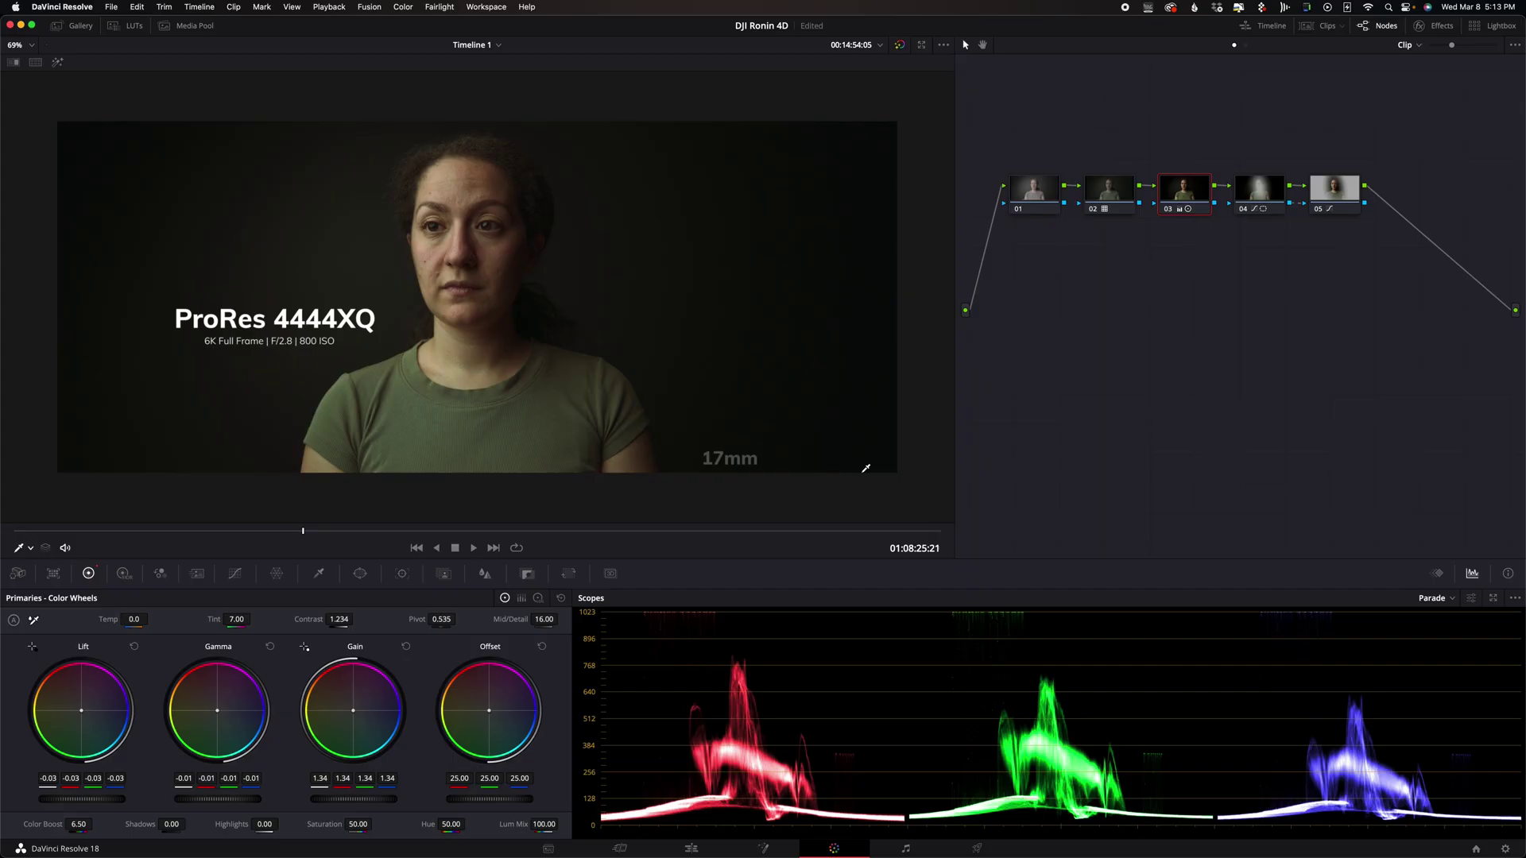
Grab a still of the Toned Chic grade, check it in the Stills 1 album, then close the Gallery
left_click(131, 25)
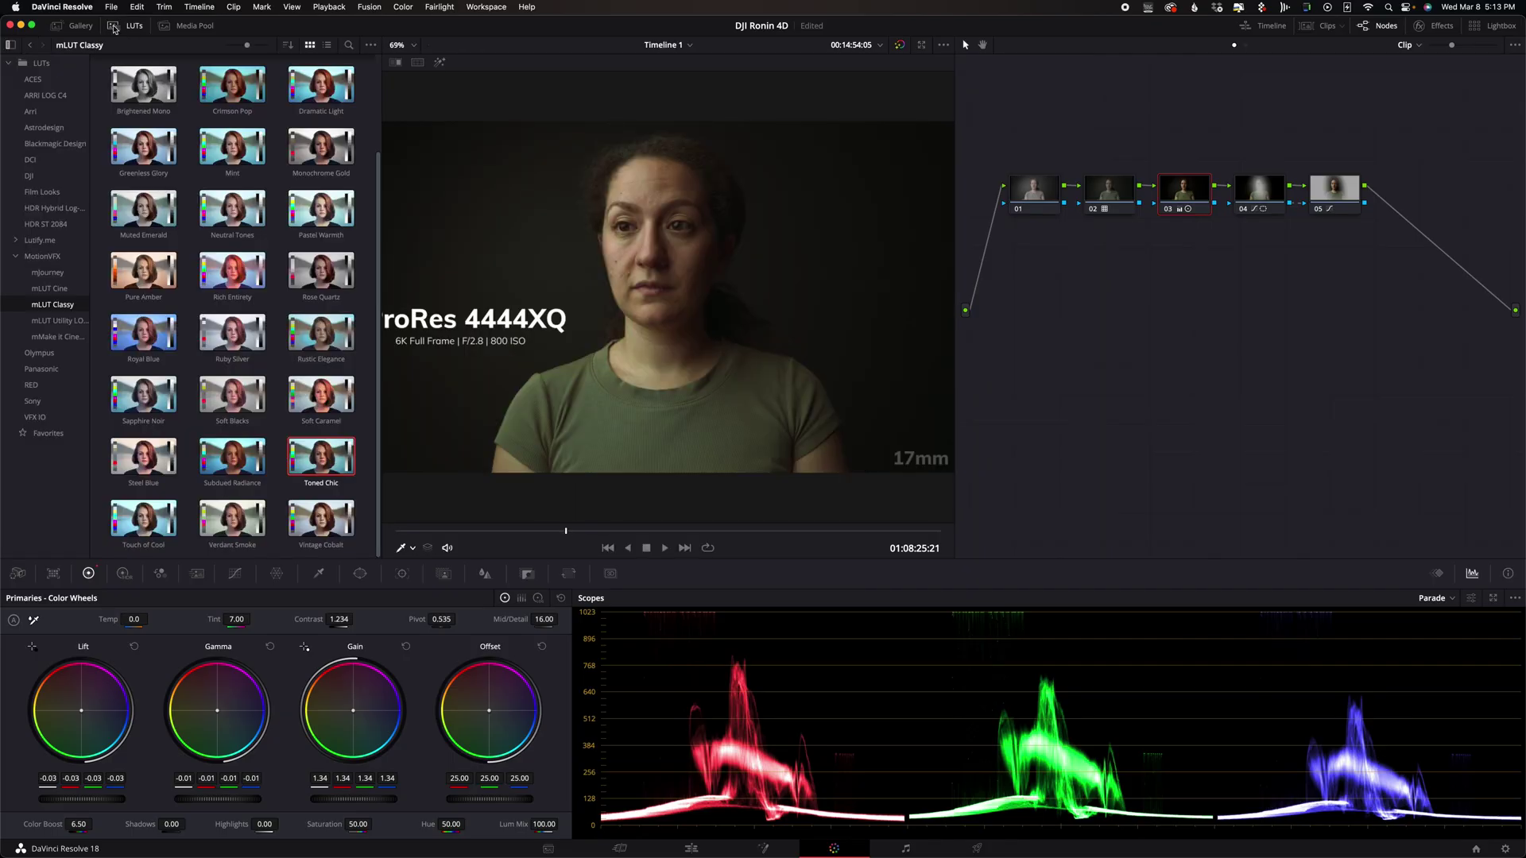
left_click(80, 26)
right_click(680, 306)
left_click(664, 346)
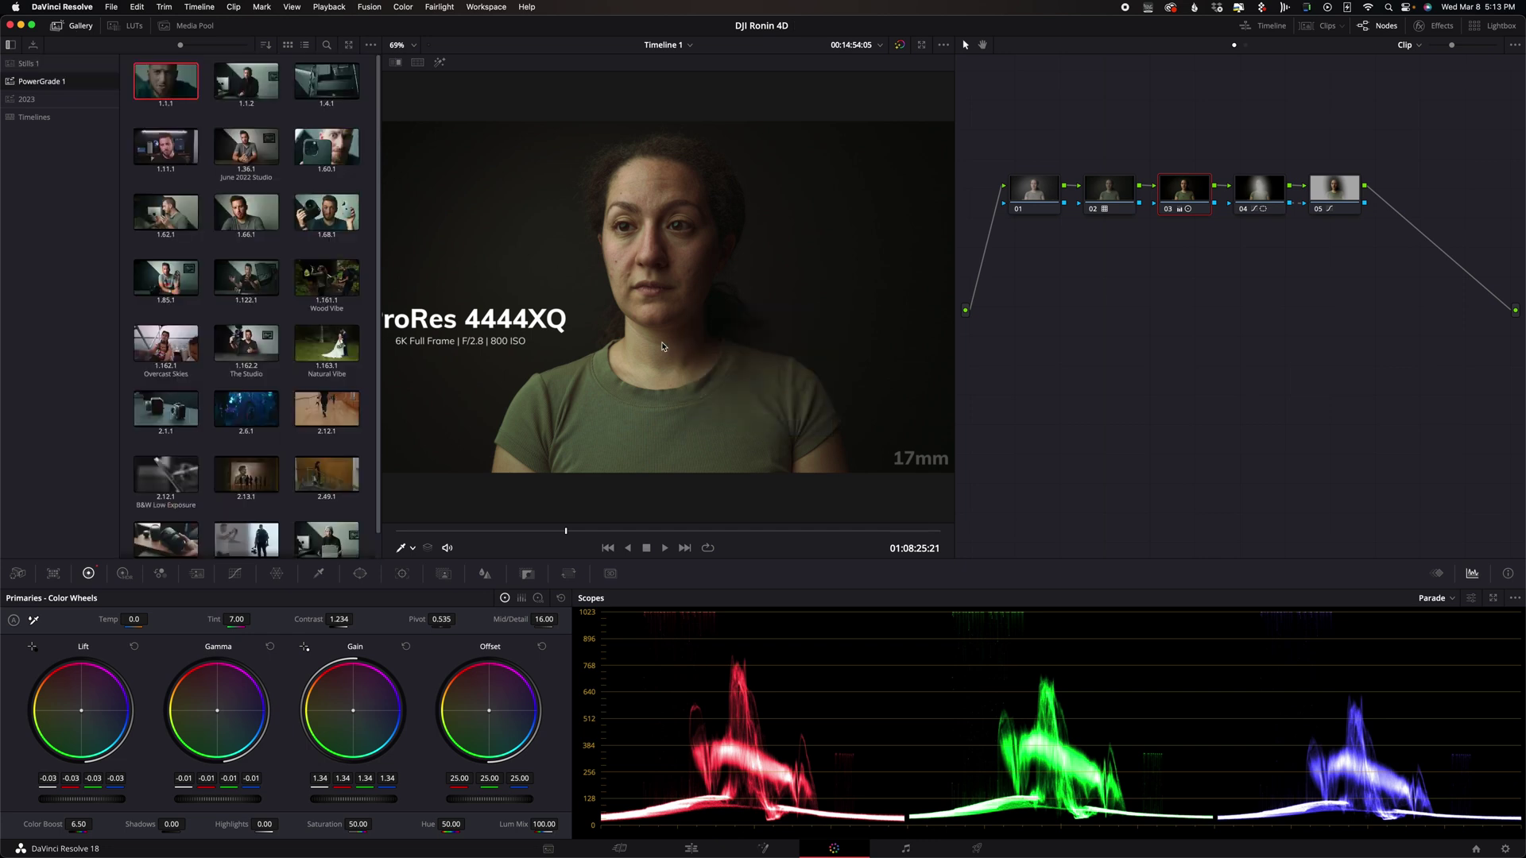
left_click(42, 64)
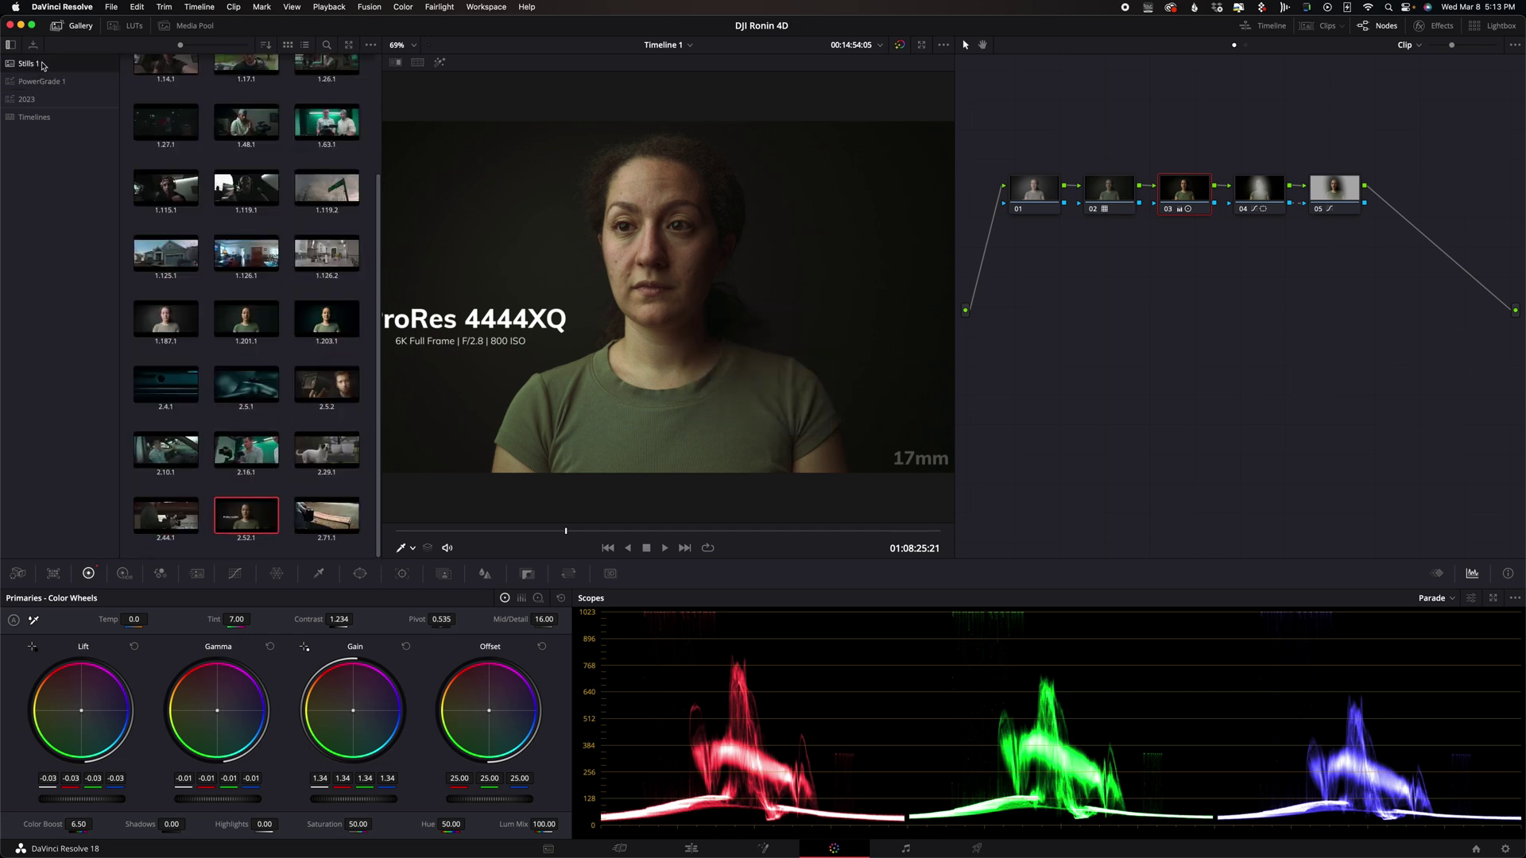
left_click(70, 27)
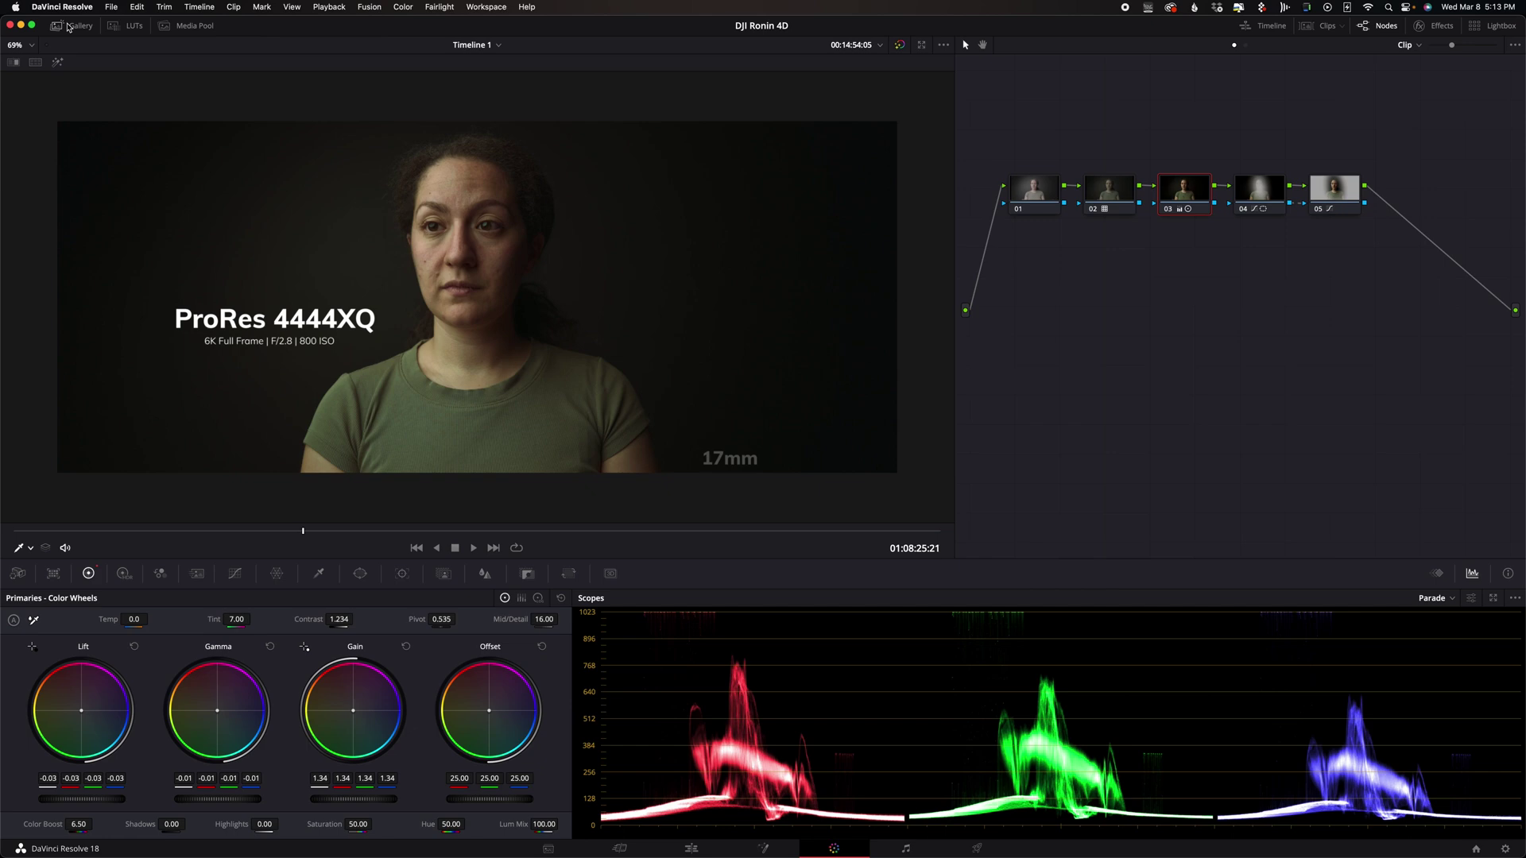